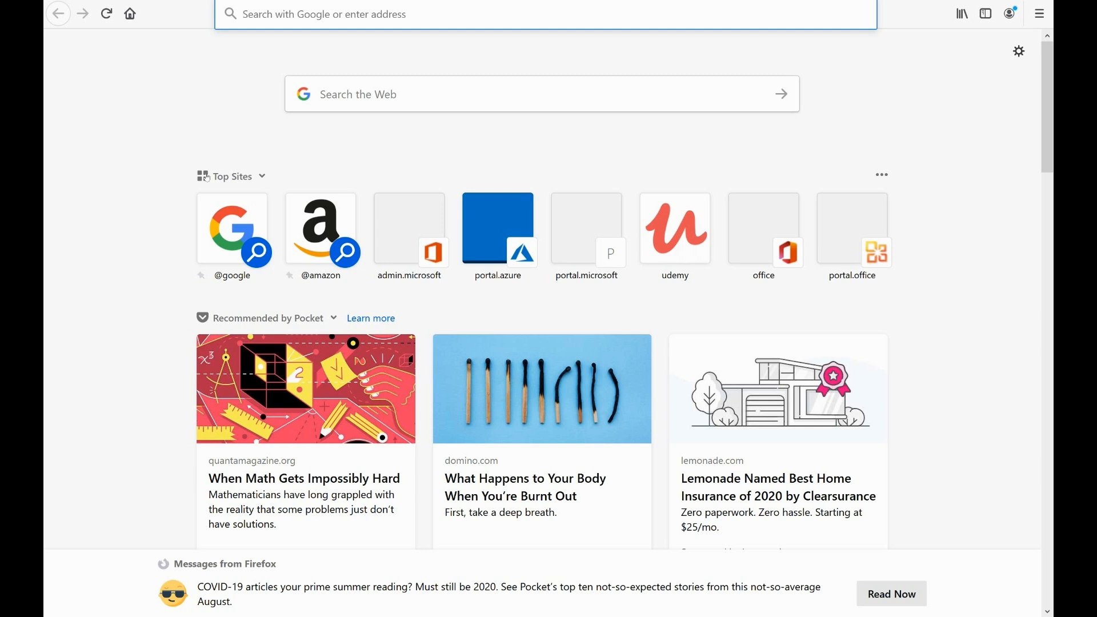
Step: Go to portal.azure.com and open Azure Active Directory
type("portal.azure.com/")
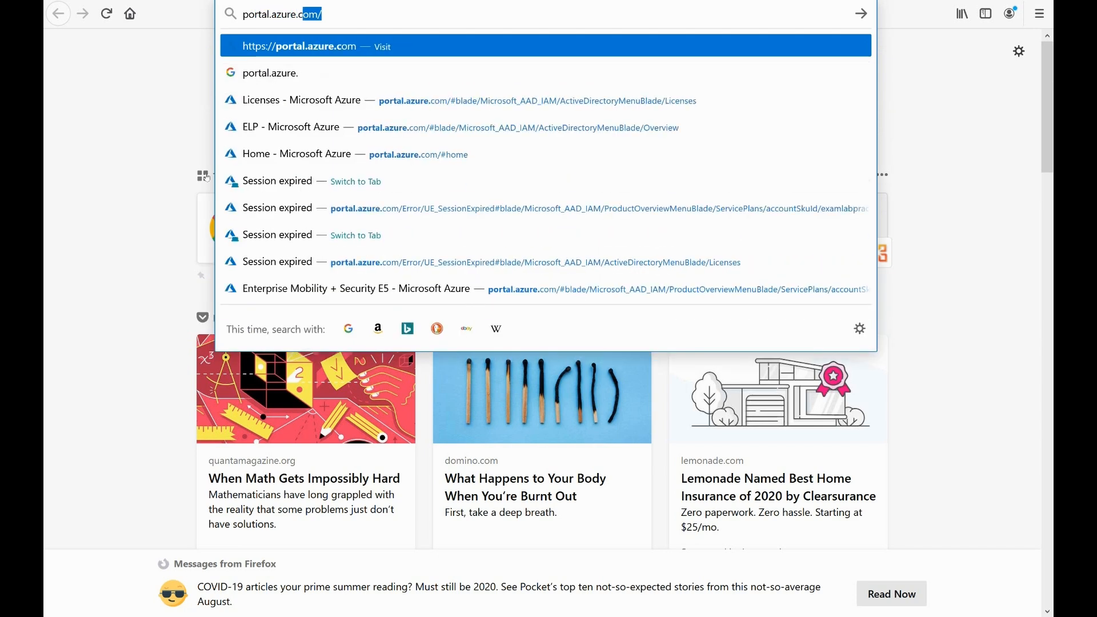
key("Return")
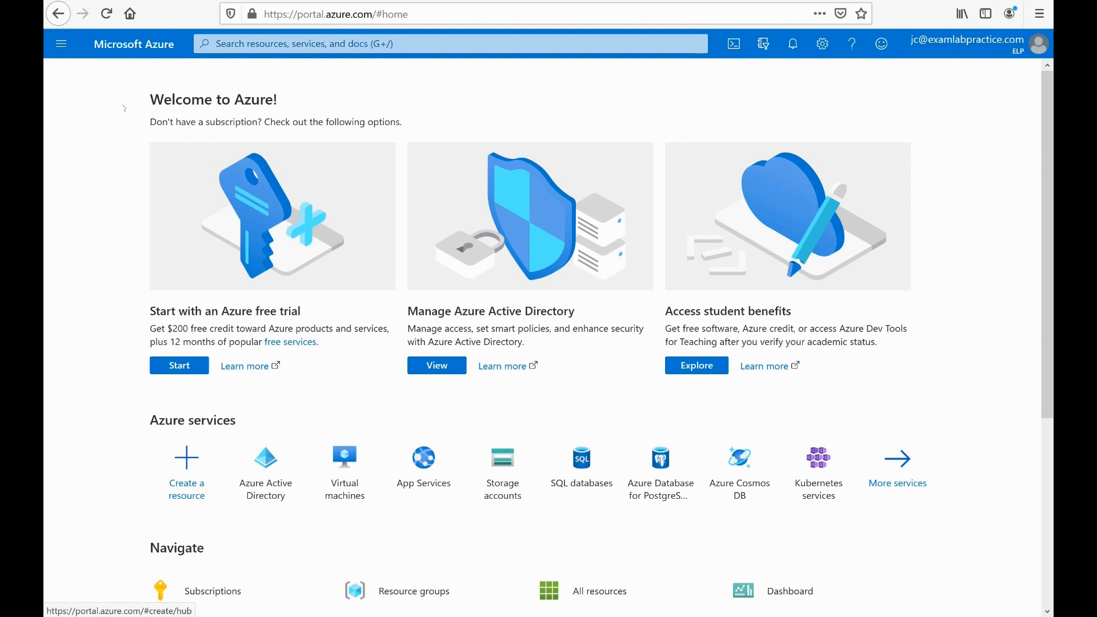
left_click(61, 45)
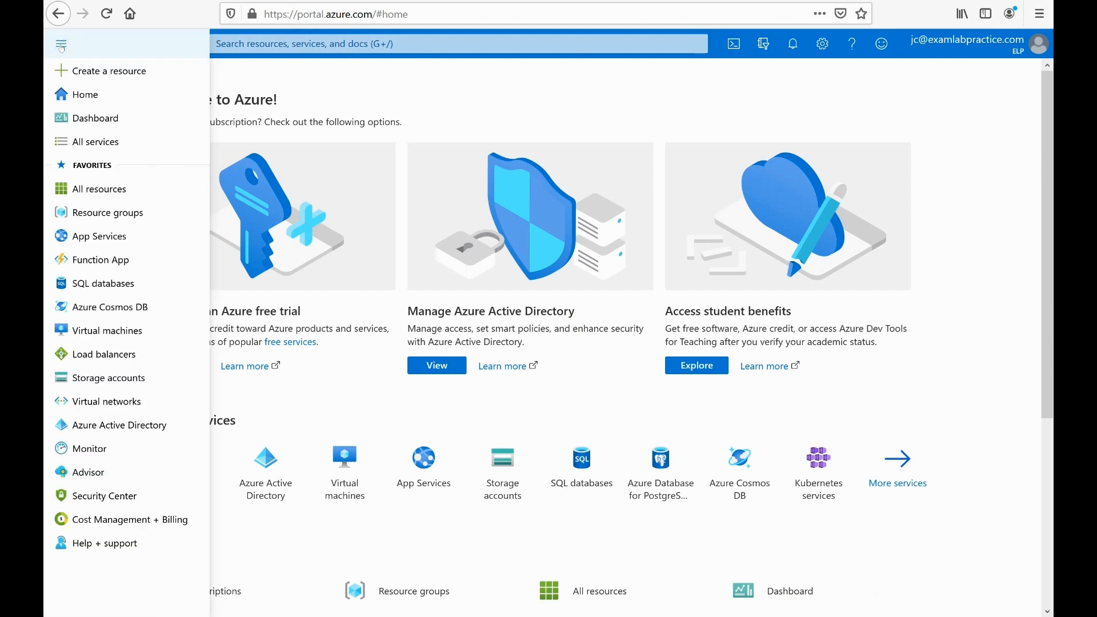
left_click(92, 425)
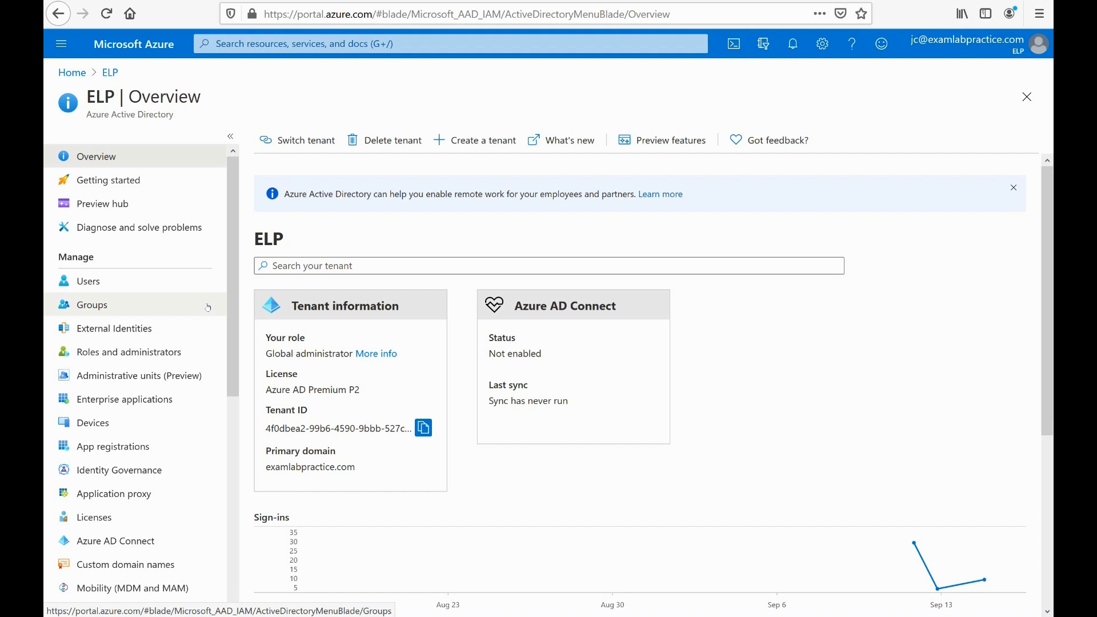
Step: View the ELP tenant's list of all users and its licenses overview, returning to the tenant overview after each
left_click(80, 282)
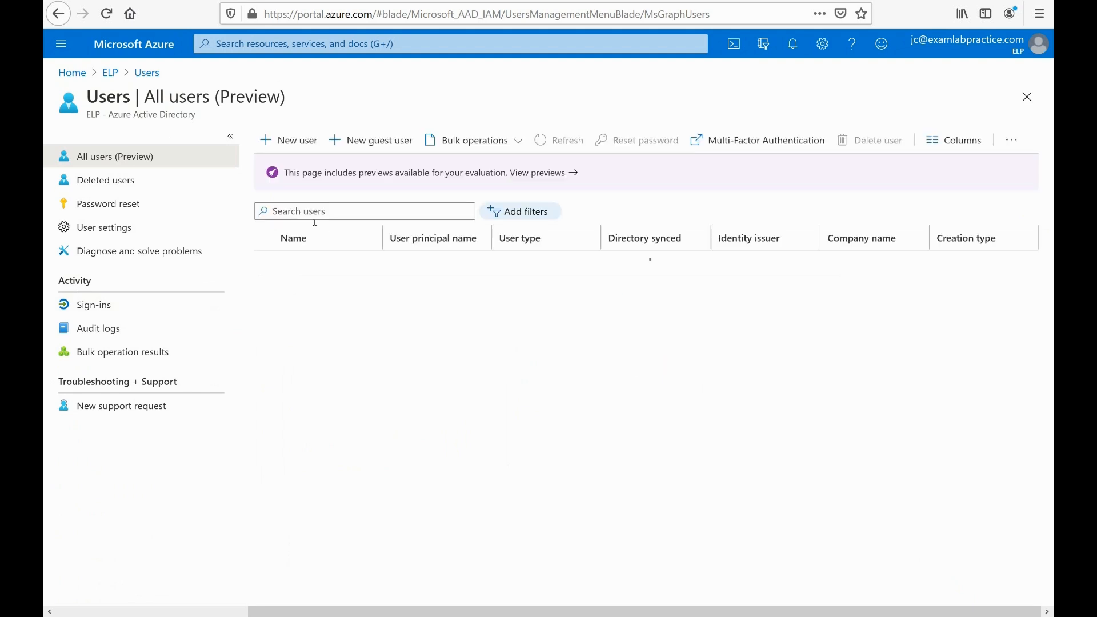
left_click(111, 73)
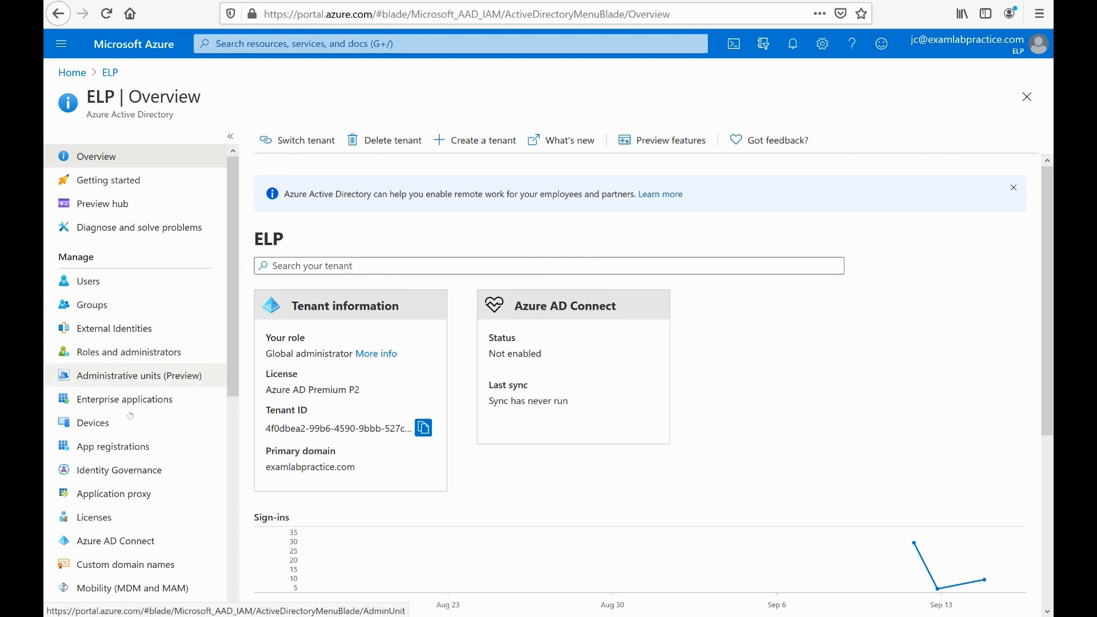
scroll(109, 372, "down", 3)
left_click(102, 366)
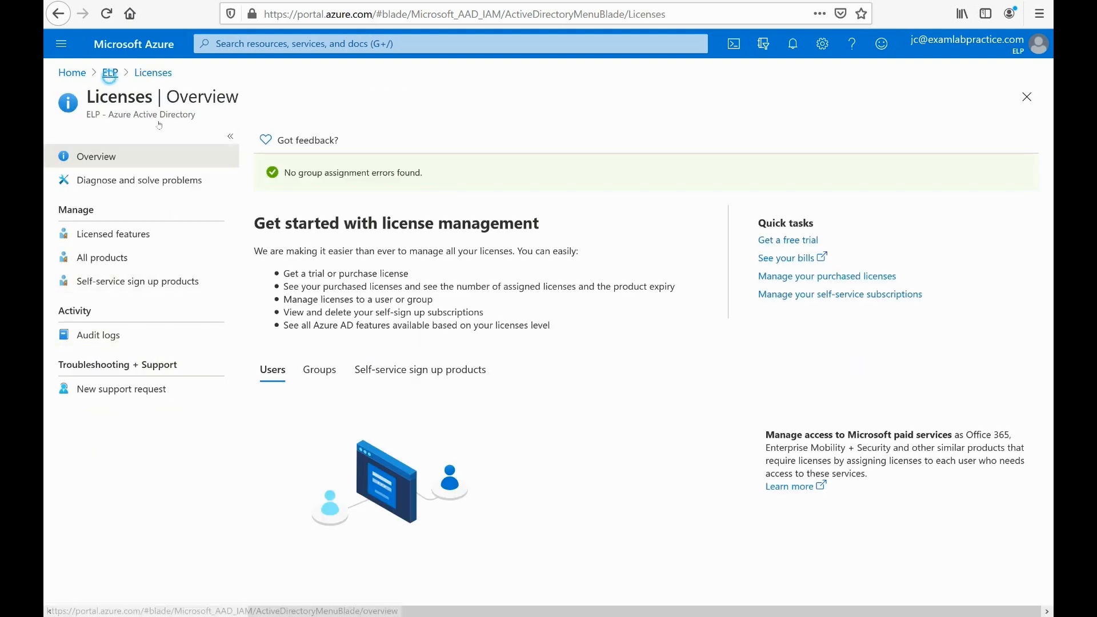
left_click(110, 74)
Step: Examine the management and monitoring options available for the ELP tenant in Azure Active Directory
scroll(181, 255, "down", 3)
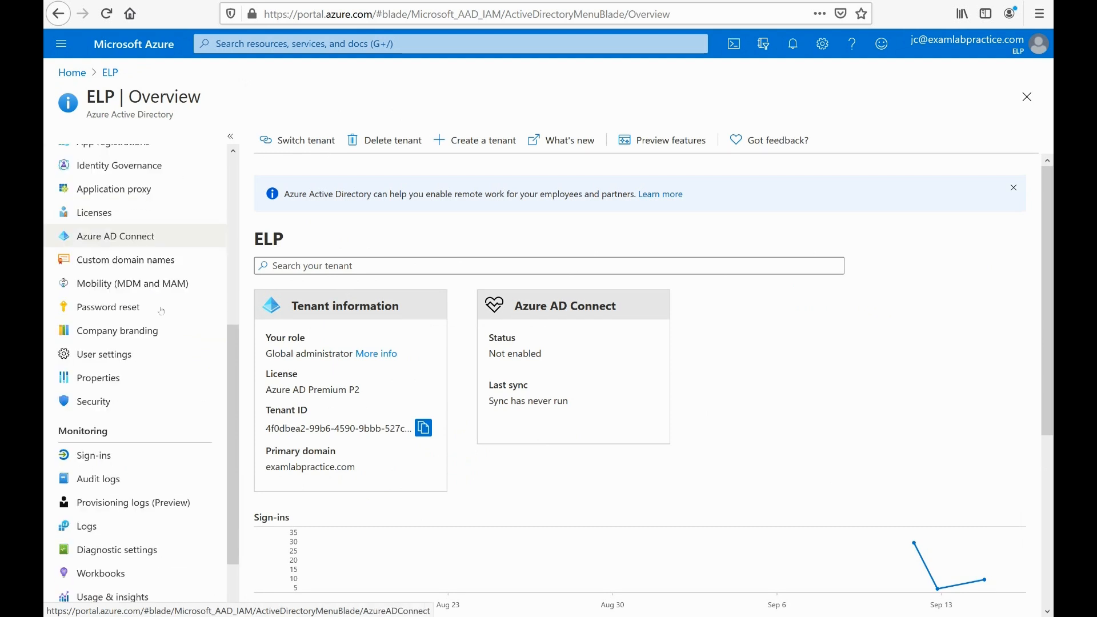
scroll(137, 359, "up", 5)
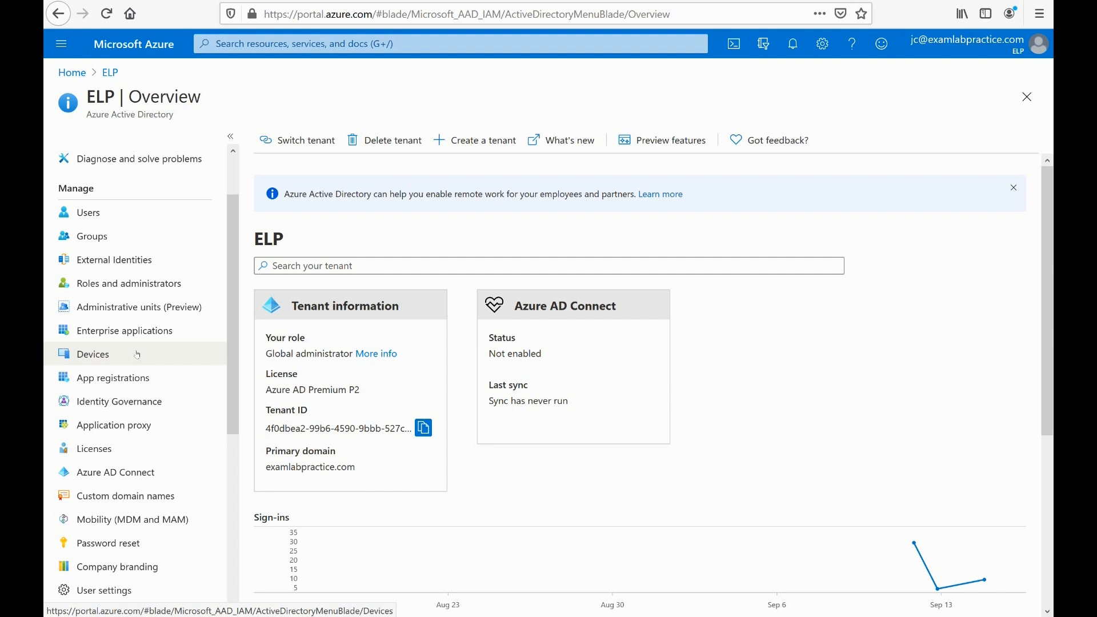
scroll(137, 354, "down", 5)
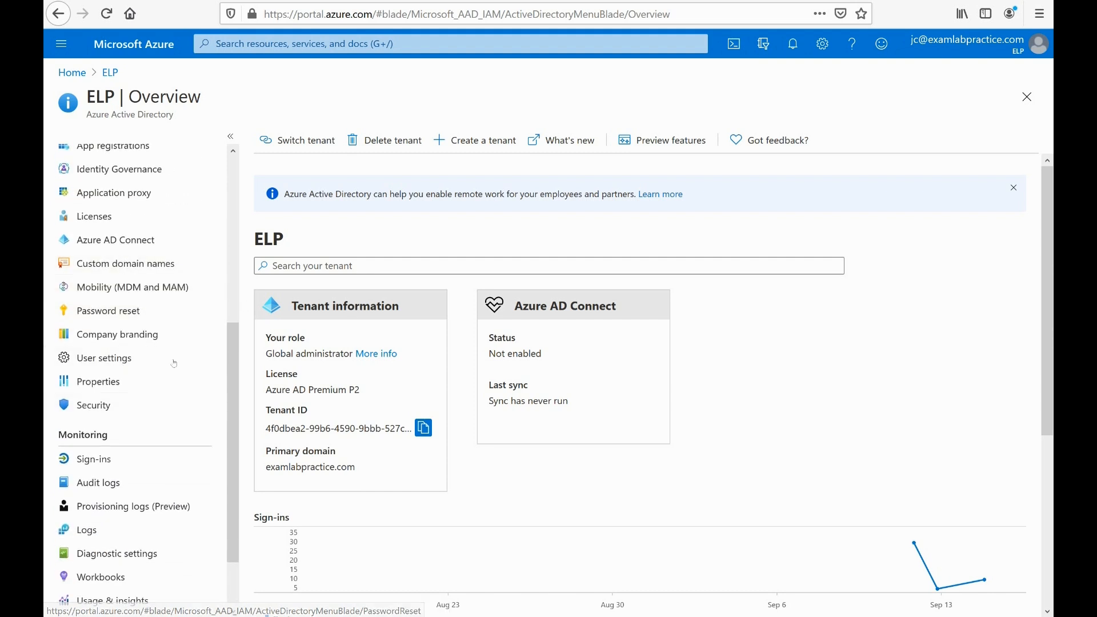
scroll(185, 409, "up", 1)
scroll(185, 409, "up", 3)
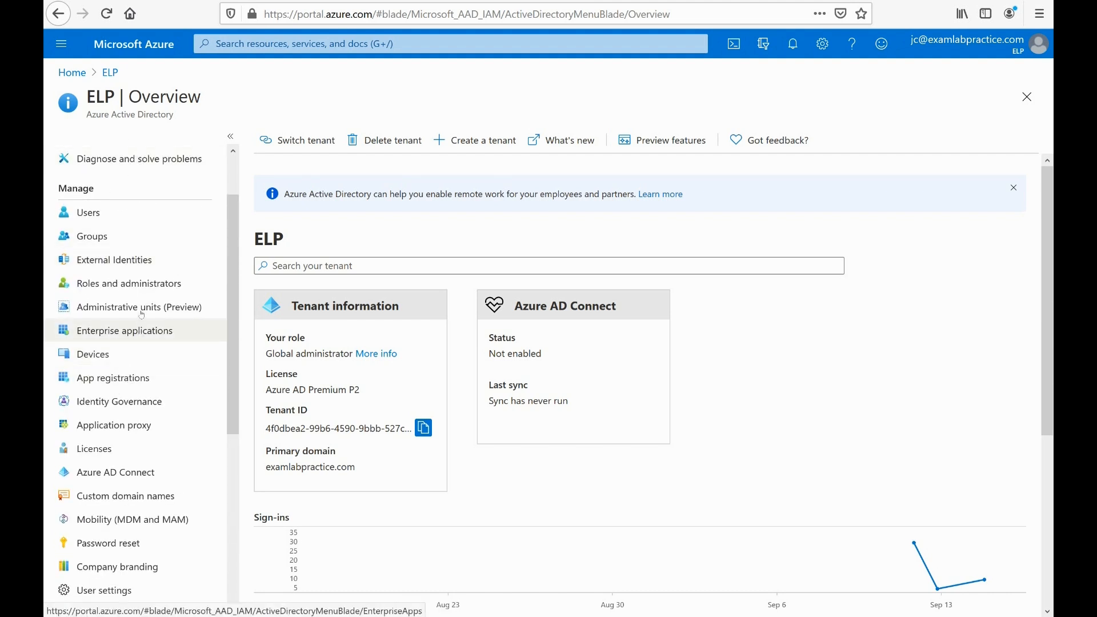
scroll(141, 321, "down", 1)
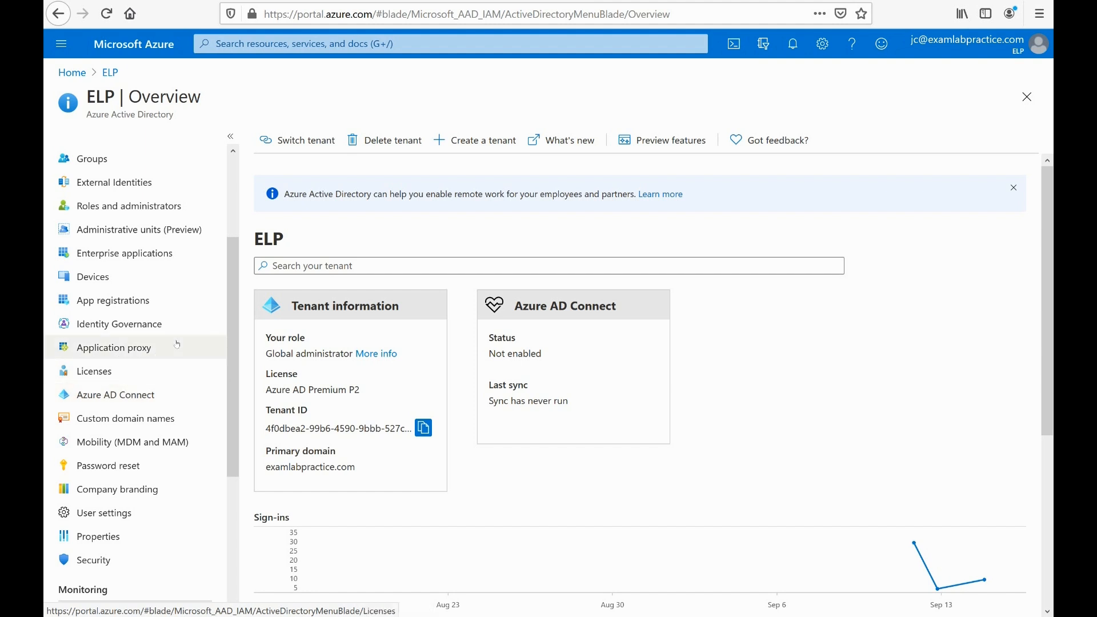
scroll(155, 352, "up", 5)
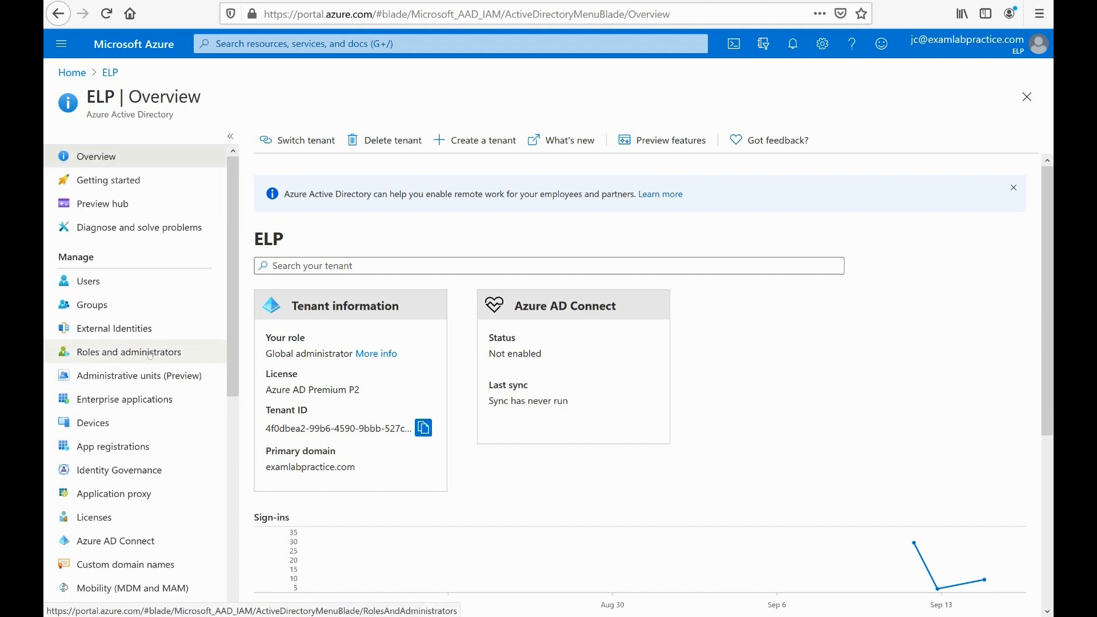
scroll(150, 355, "down", 4)
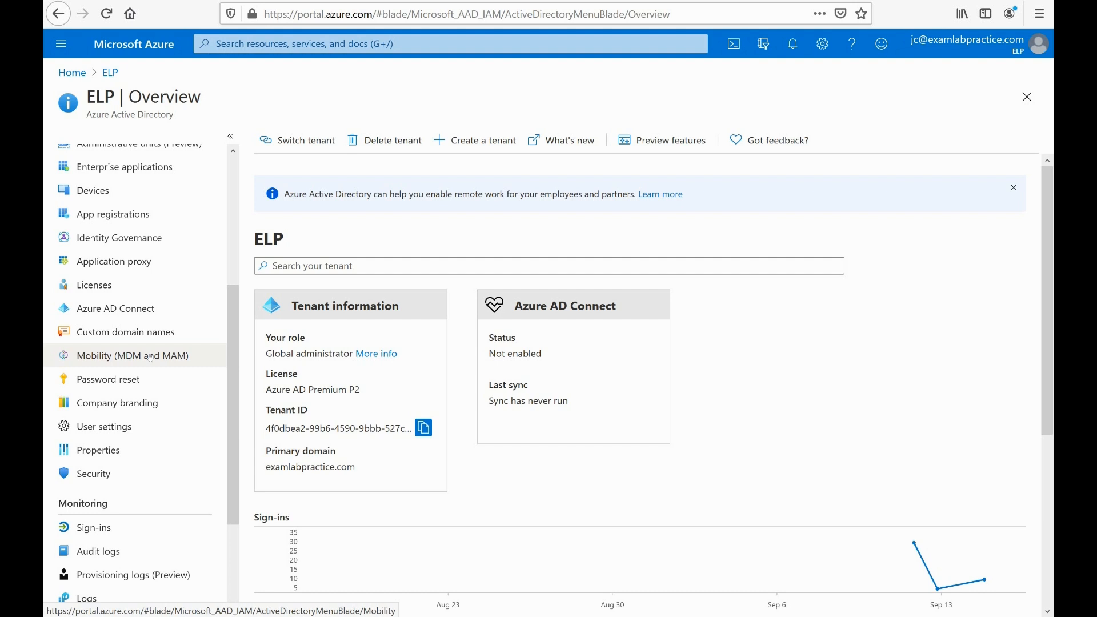
scroll(150, 355, "up", 5)
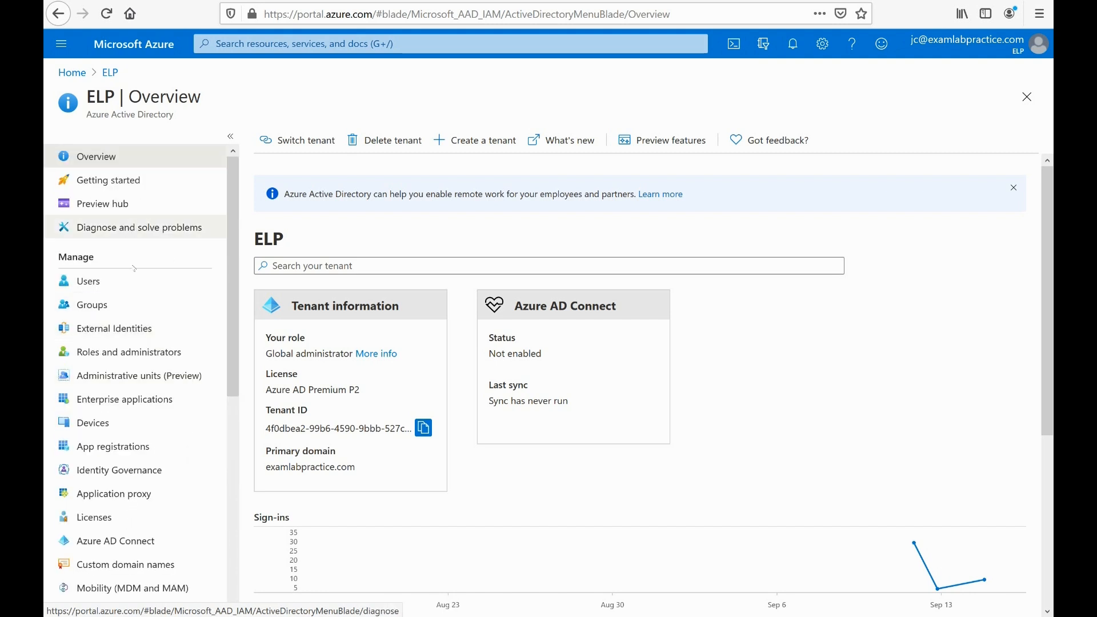
scroll(143, 427, "down", 5)
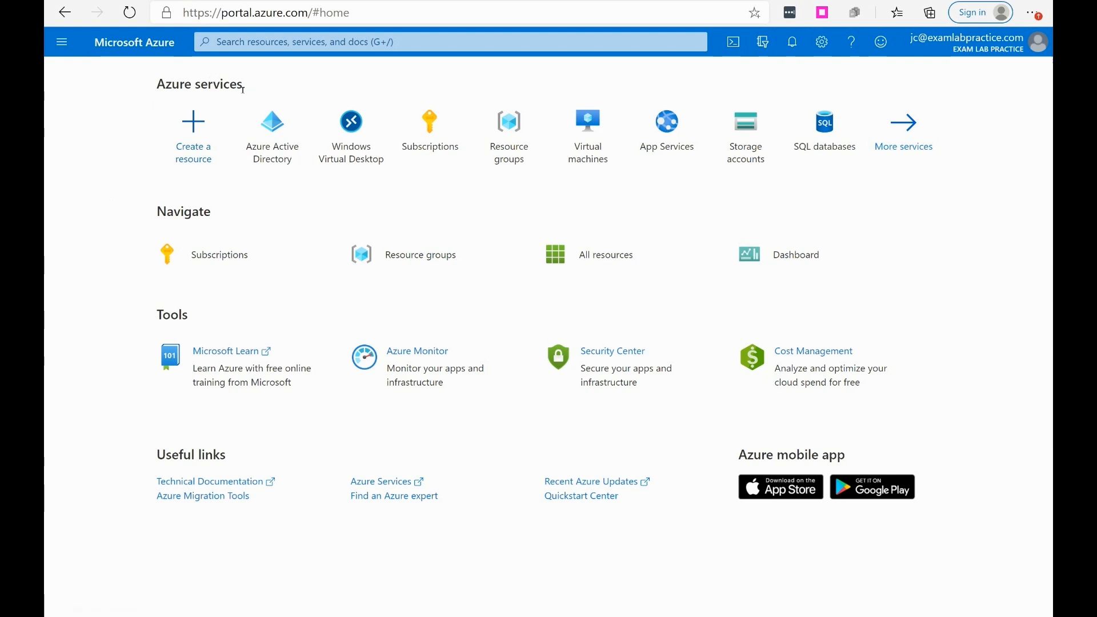
Step: Open Azure Active Directory for the Exam Lab Practice tenant and view its lists of all users and all groups
left_click(57, 49)
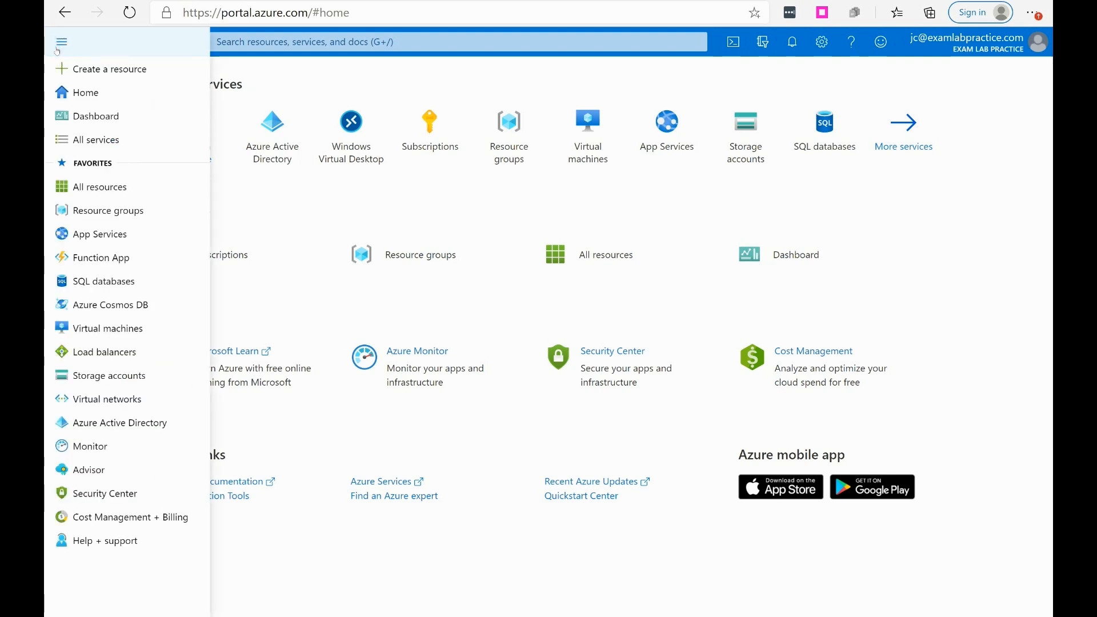
left_click(98, 421)
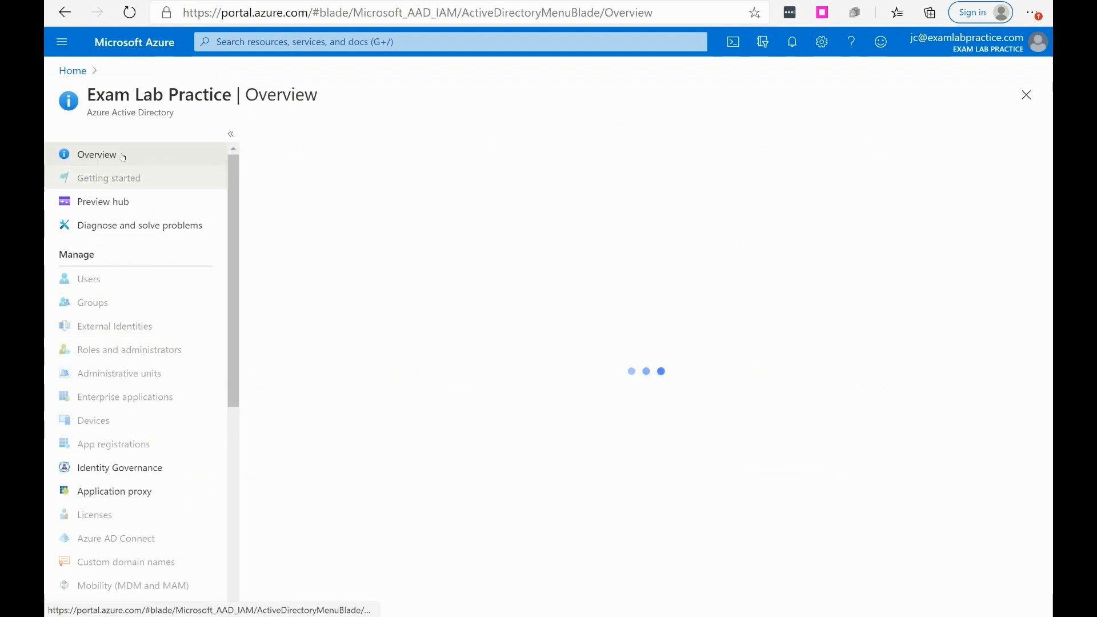
left_click(99, 283)
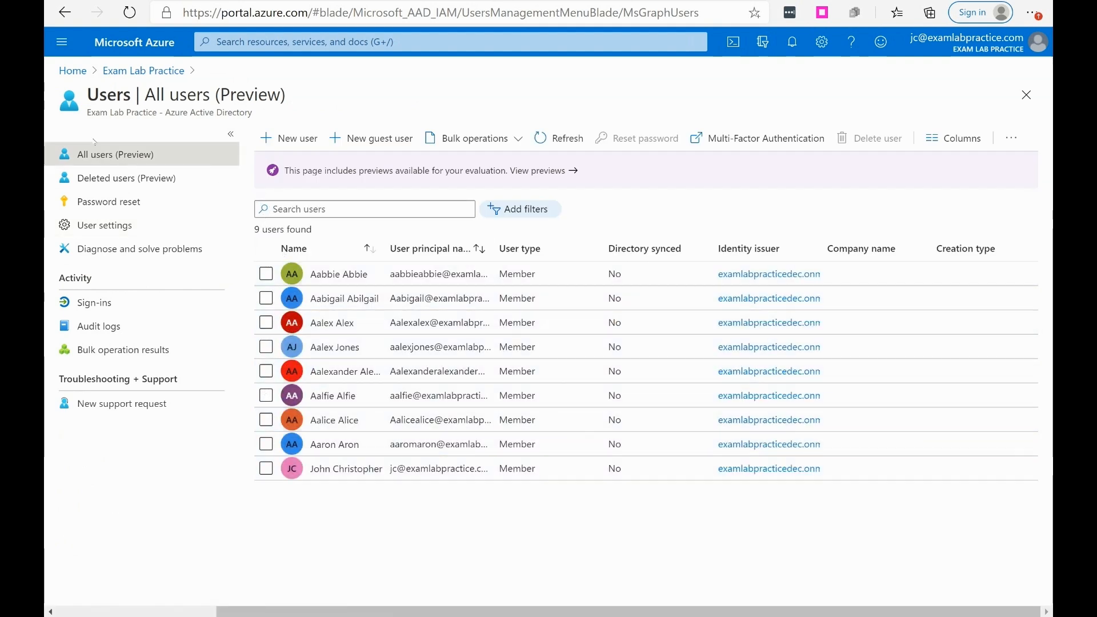
left_click(158, 67)
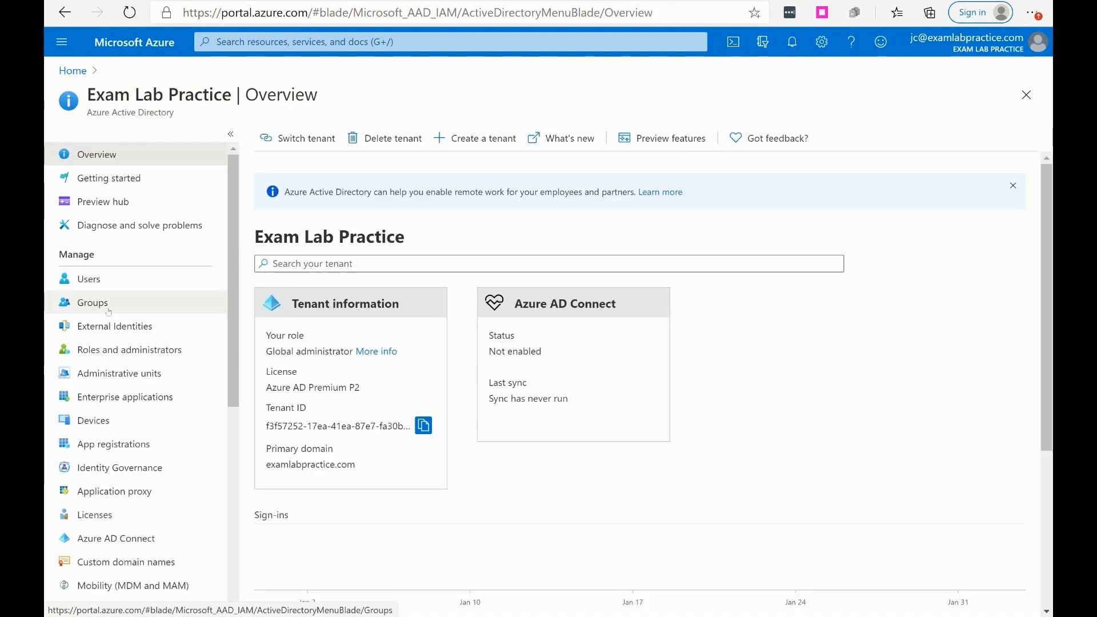
left_click(92, 303)
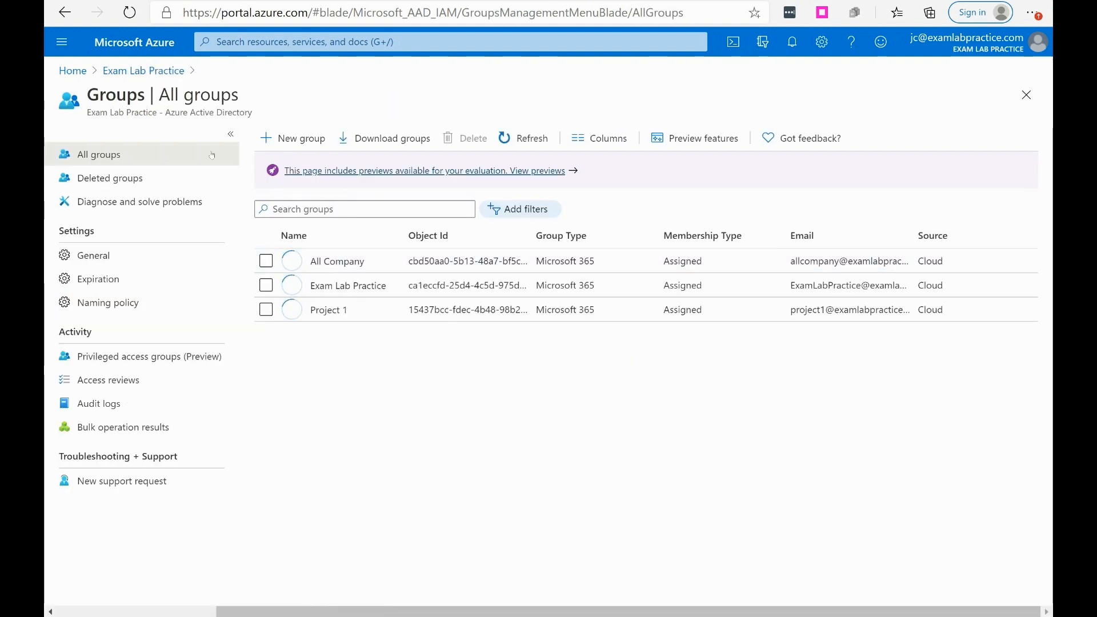
left_click(141, 71)
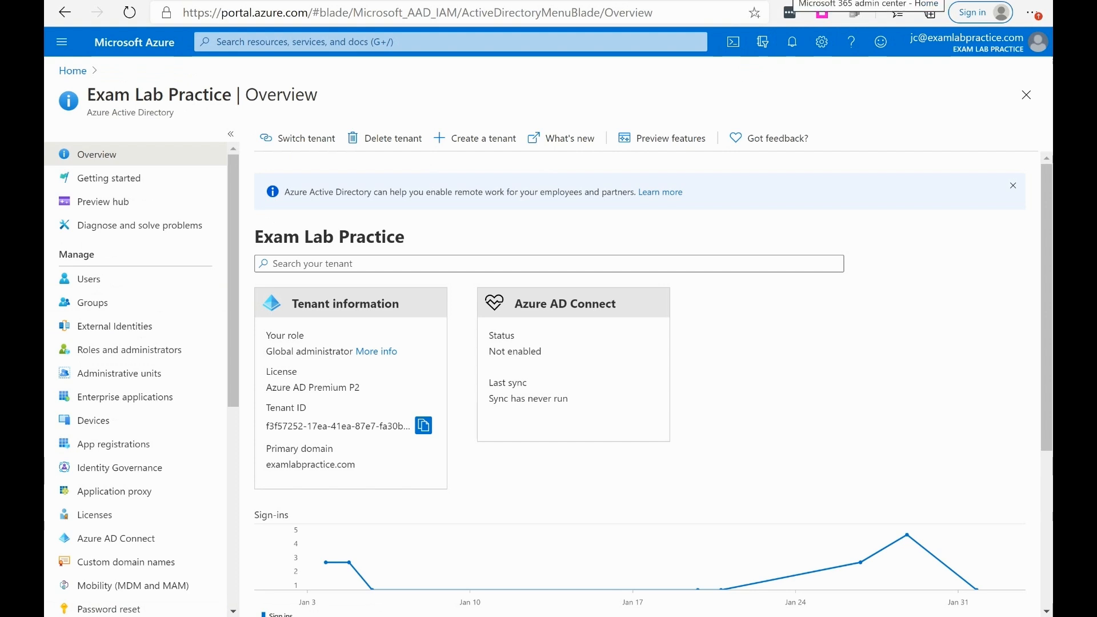
Step: Switch to the Microsoft 365 admin center and review the active users with their licenses as well as the groups
left_click(793, 1)
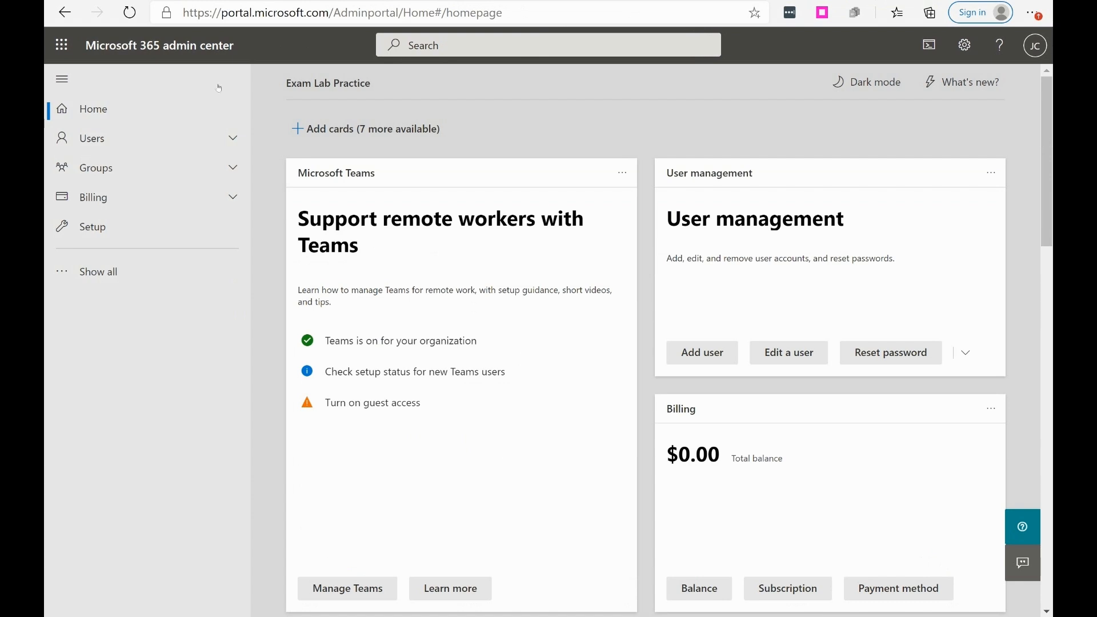
left_click(96, 139)
left_click(104, 159)
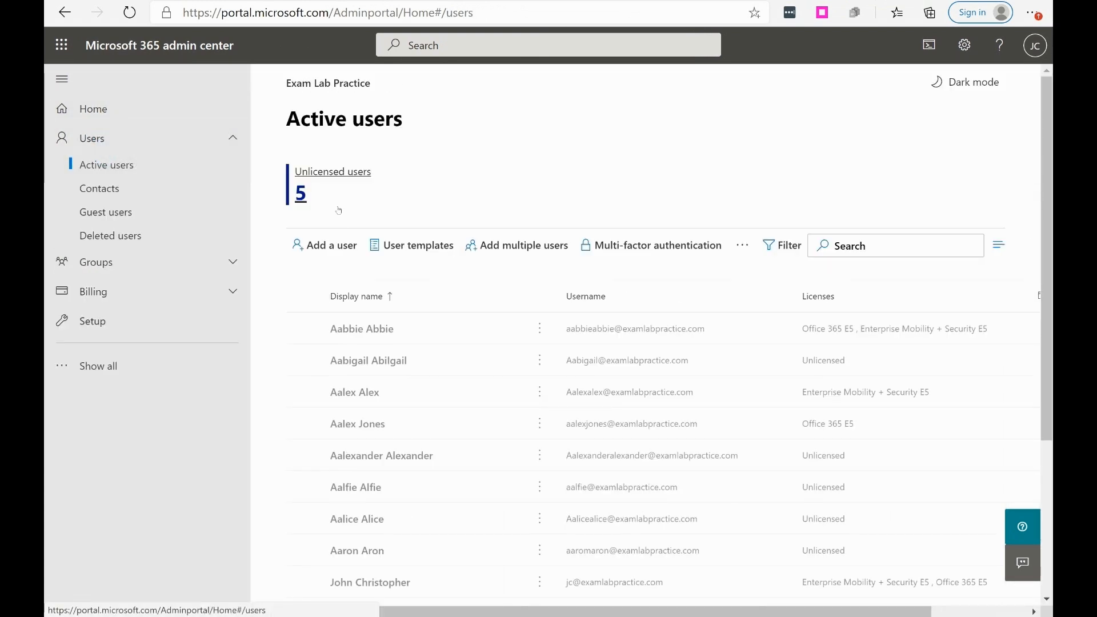
scroll(402, 398, "down", 2)
scroll(403, 399, "down", 1)
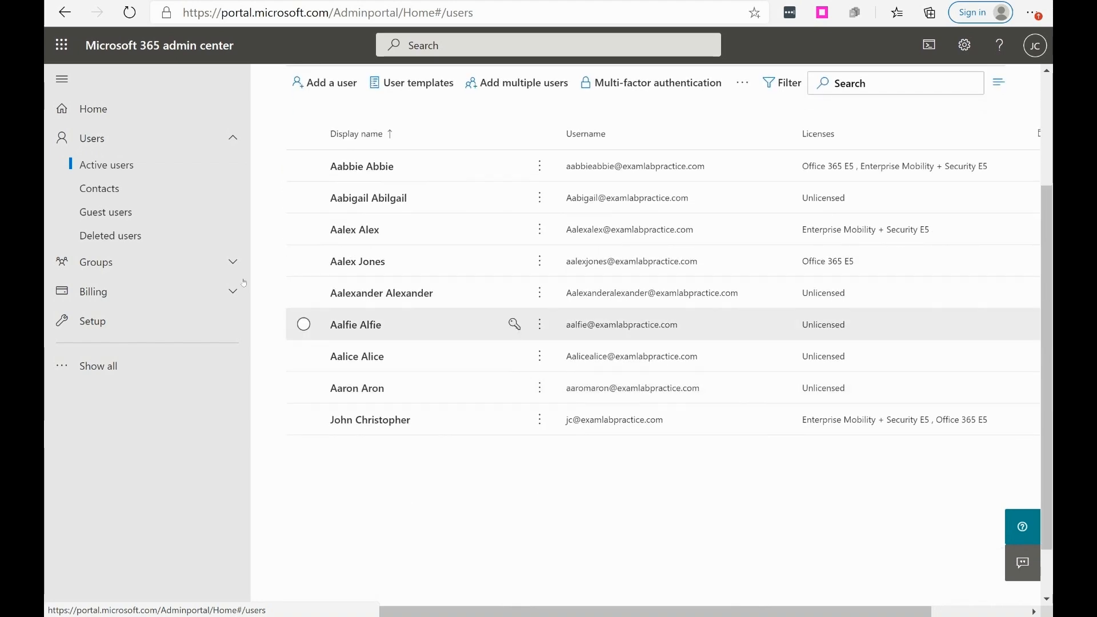
left_click(105, 261)
left_click(104, 289)
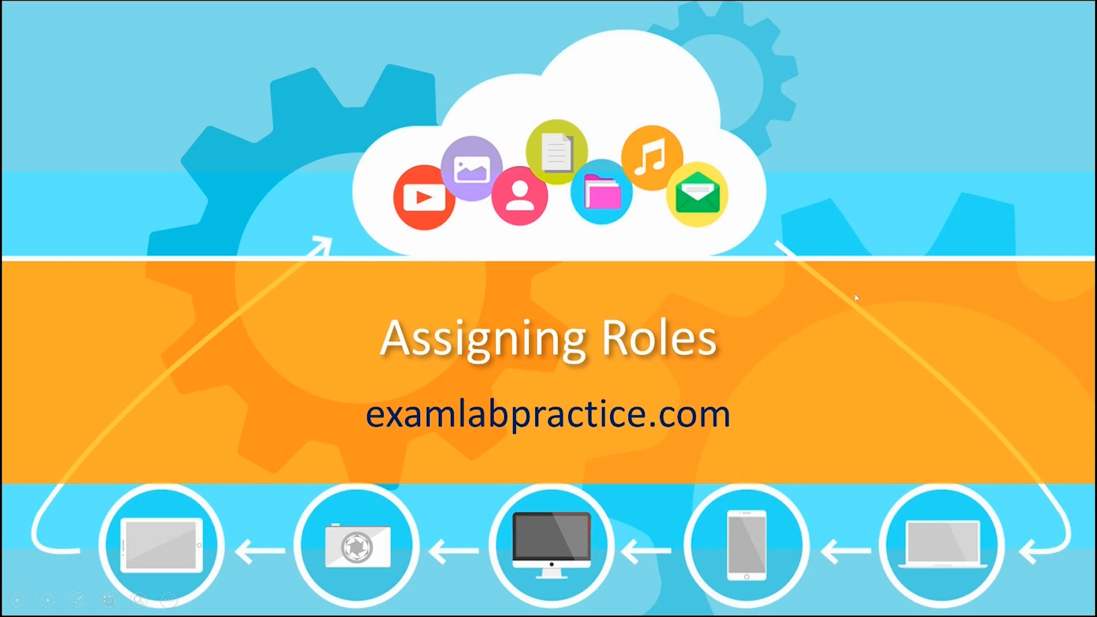
left_click(850, 295)
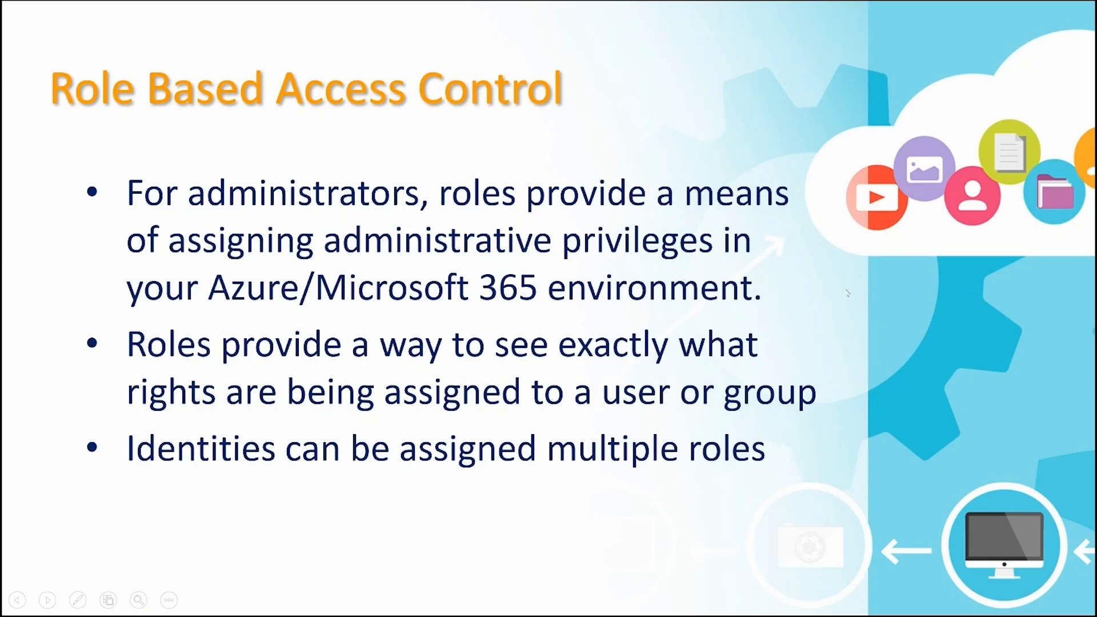
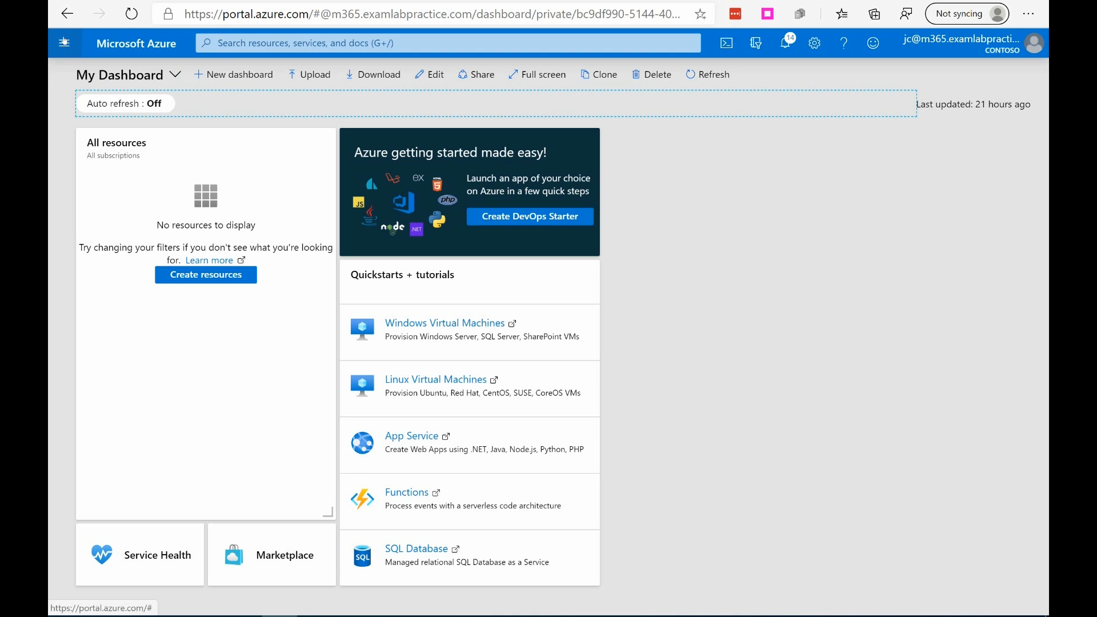
Step: Open Azure Active Directory for the Contoso tenant and display its roles and administrators
left_click(64, 42)
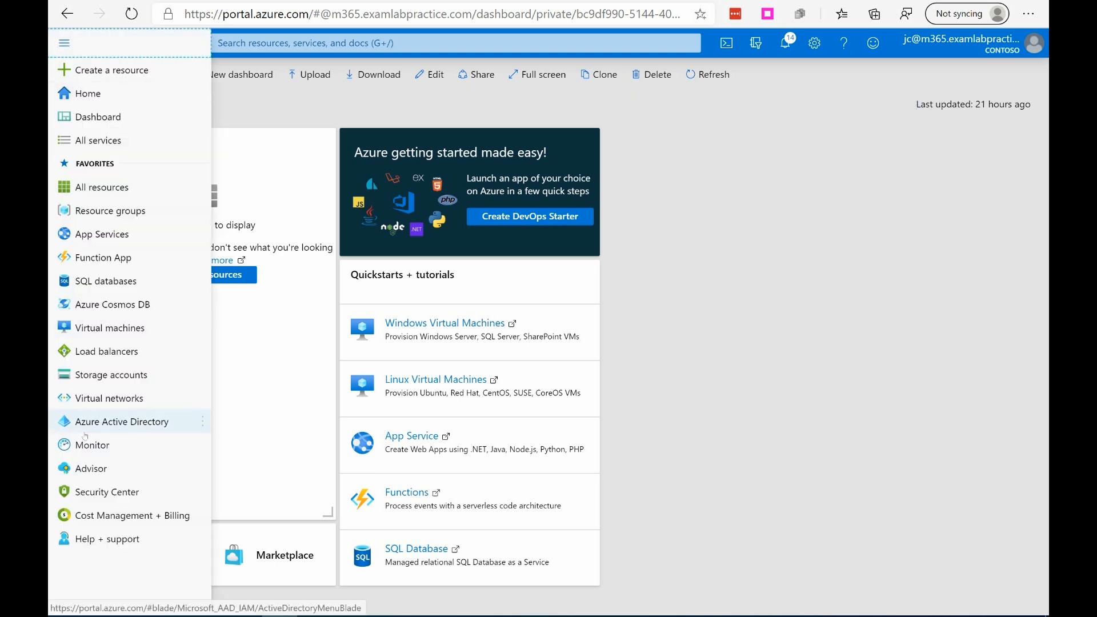
left_click(125, 421)
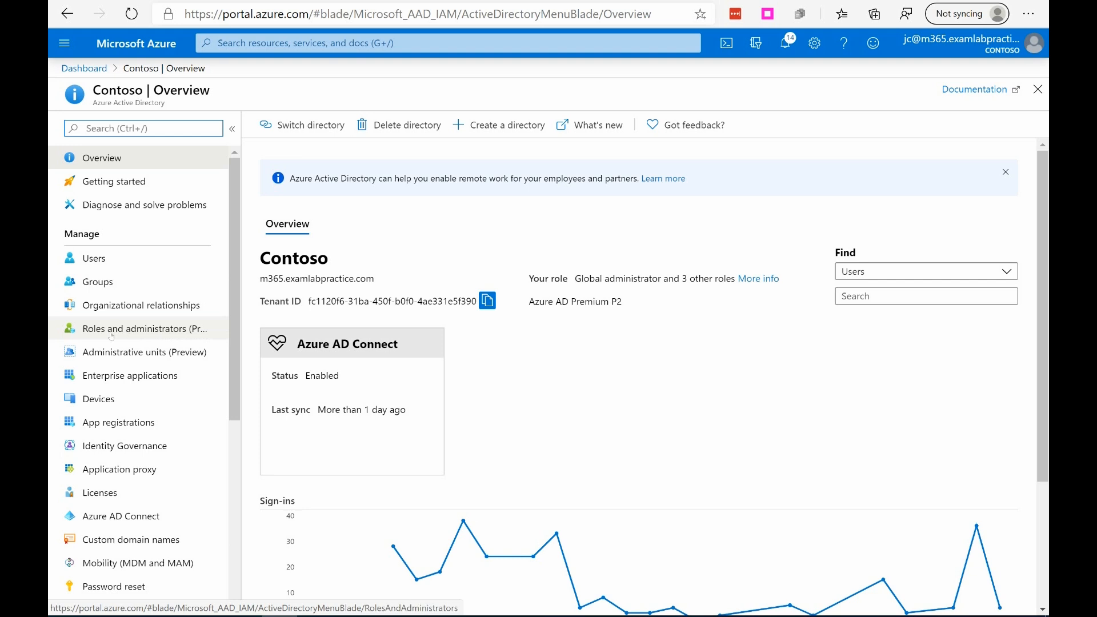
left_click(152, 330)
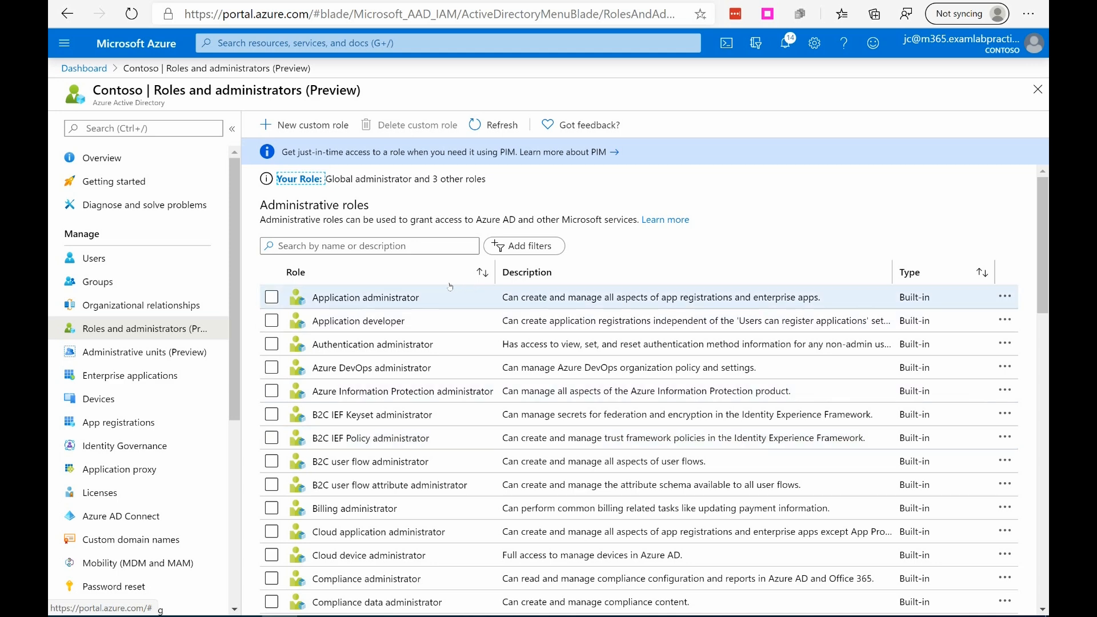
Step: Examine the full list of built-in administrative roles and their descriptions for the Contoso tenant
scroll(441, 298, "down", 1)
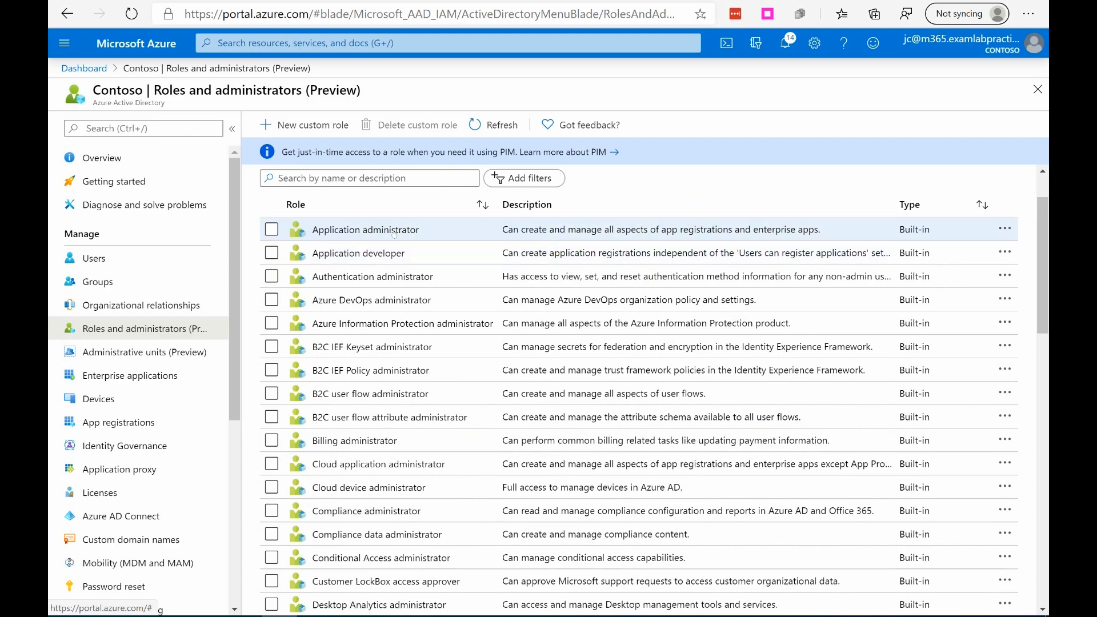
scroll(420, 278, "down", 1)
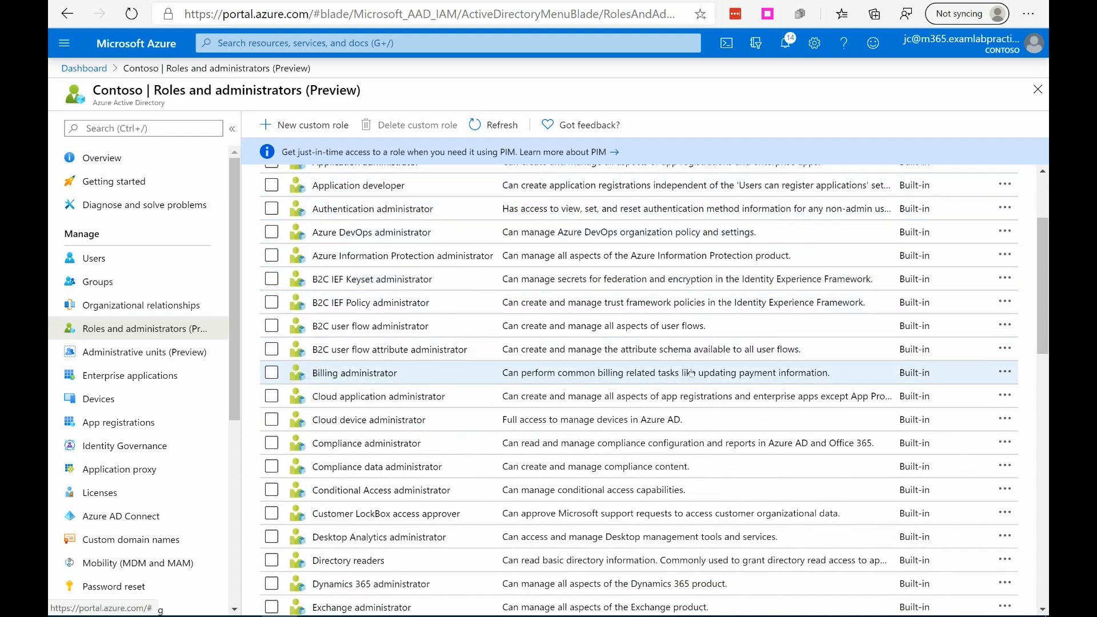
scroll(604, 361, "down", 6)
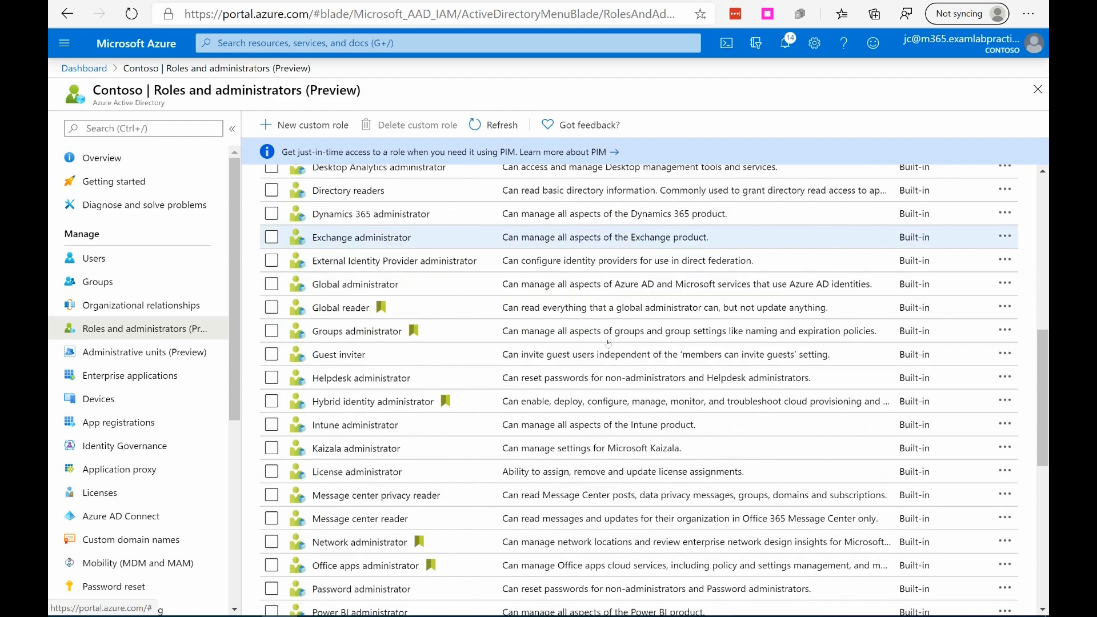
scroll(361, 391, "down", 2)
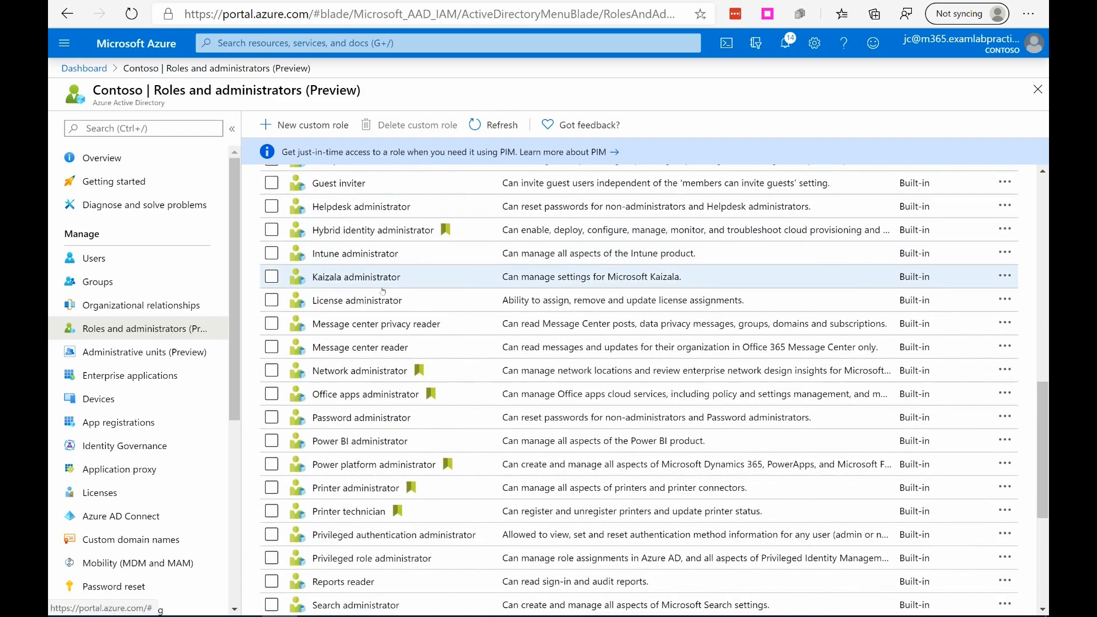
scroll(365, 383, "down", 4)
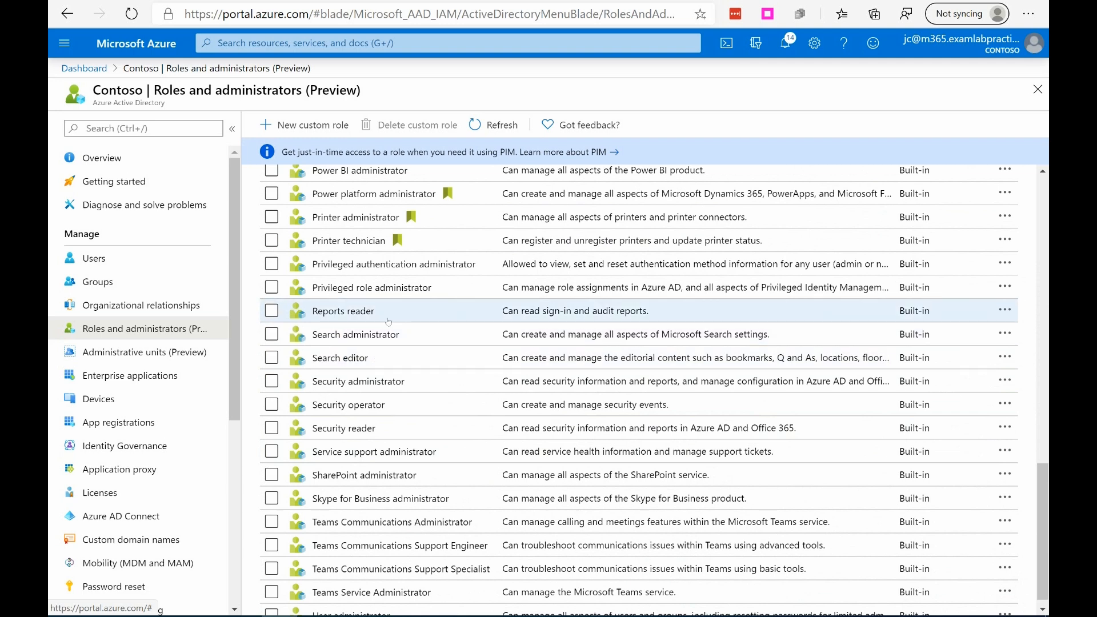
scroll(394, 321, "down", 1)
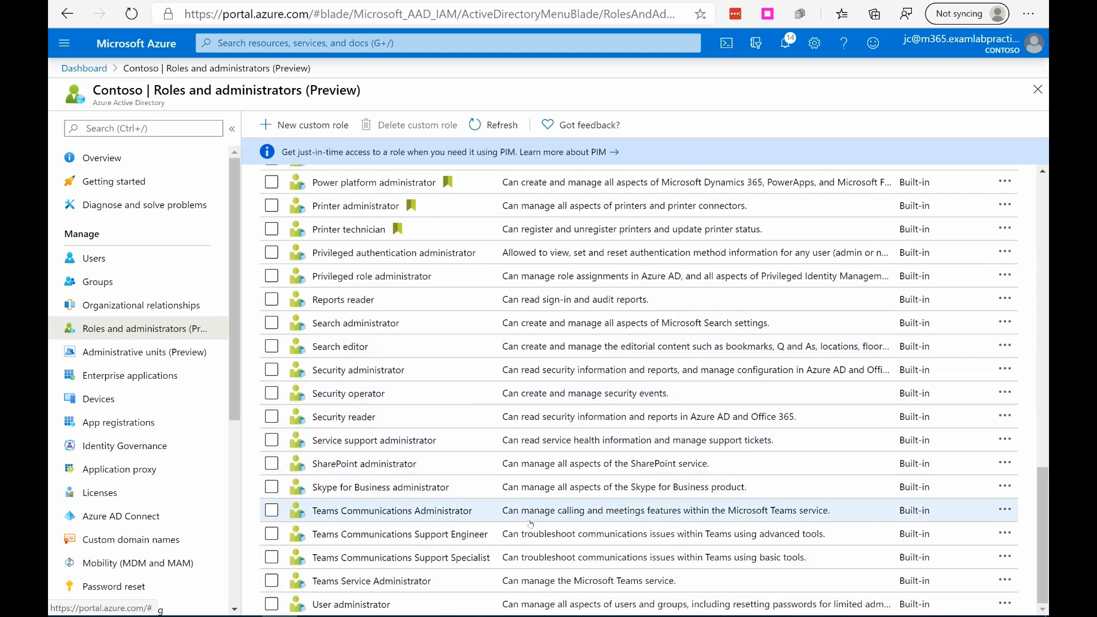
scroll(562, 467, "up", 4)
scroll(562, 467, "up", 2)
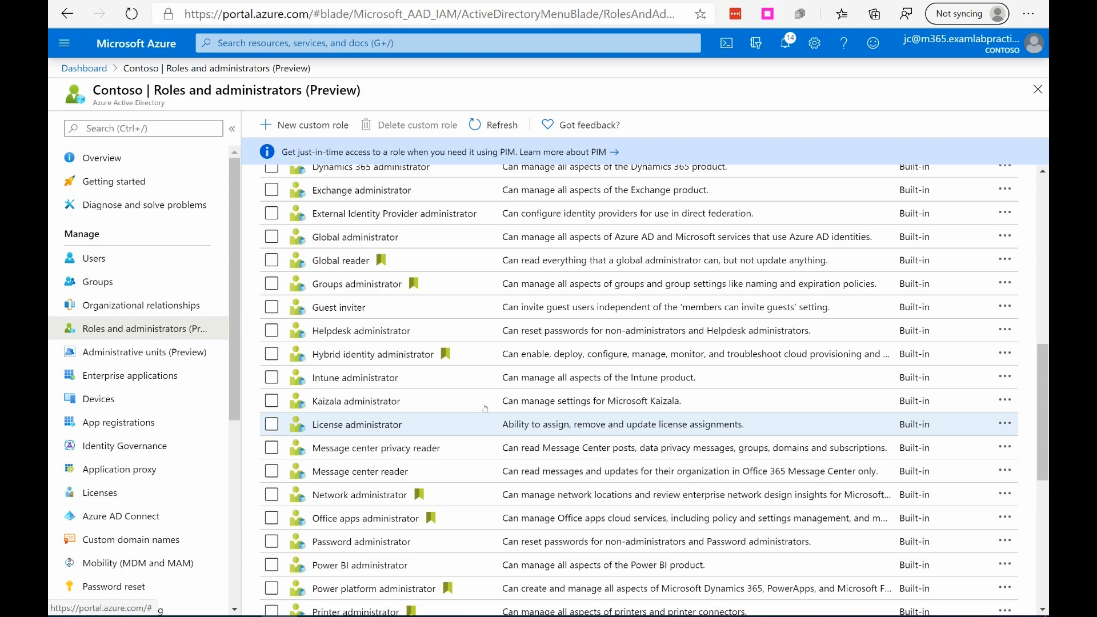
scroll(580, 433, "down", 6)
scroll(544, 454, "down", 1)
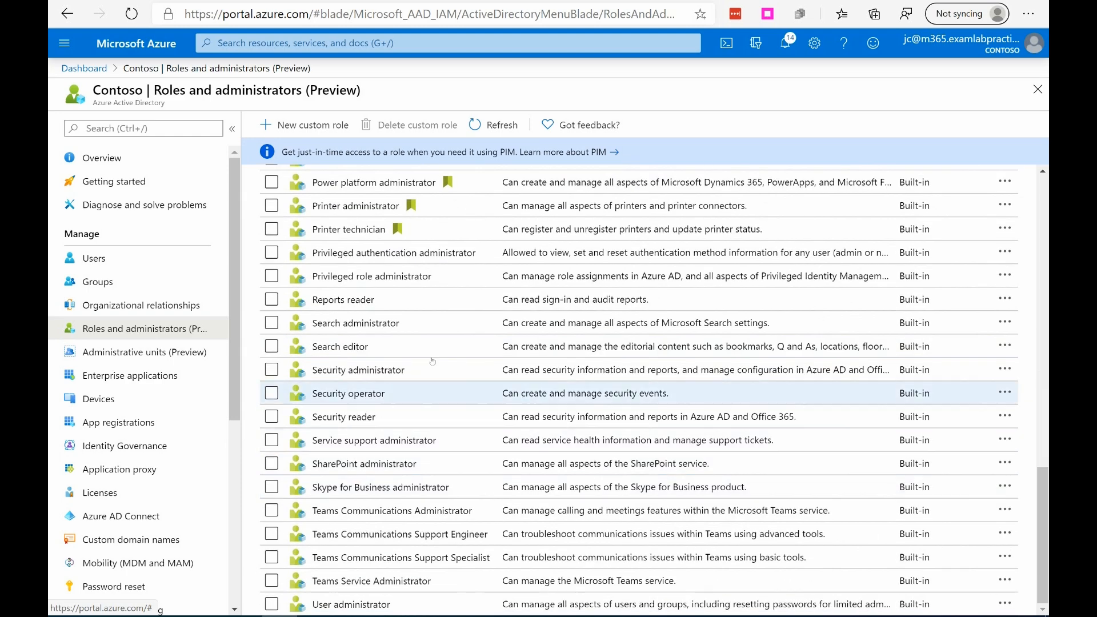
Step: View the Security administrator role's assignments and review the role permissions in its description, returning to the roles list
left_click(376, 370)
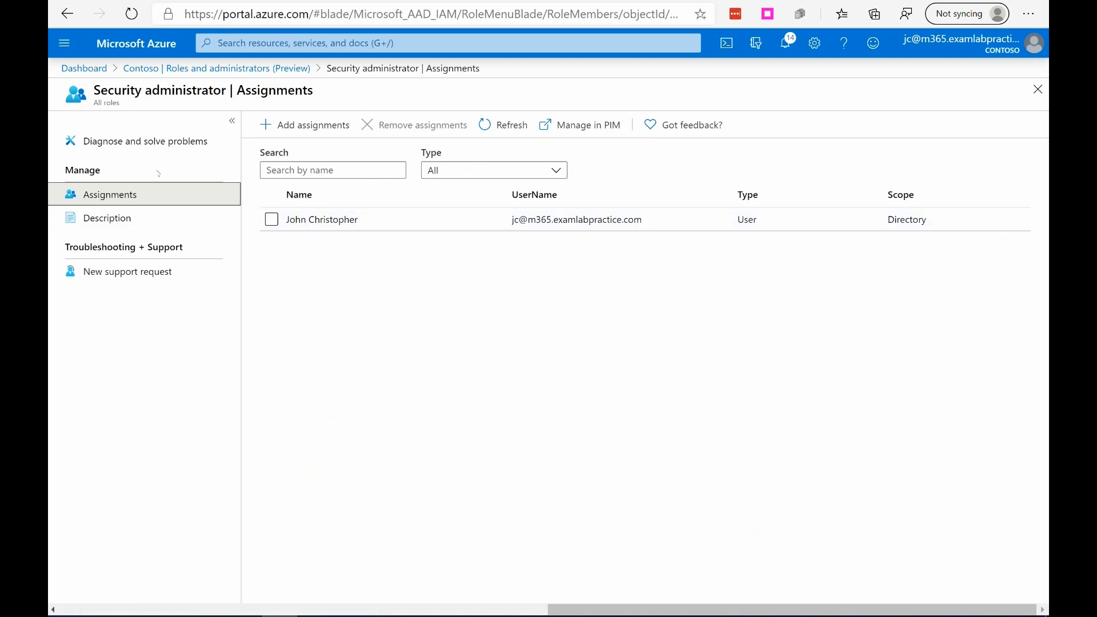
left_click(101, 217)
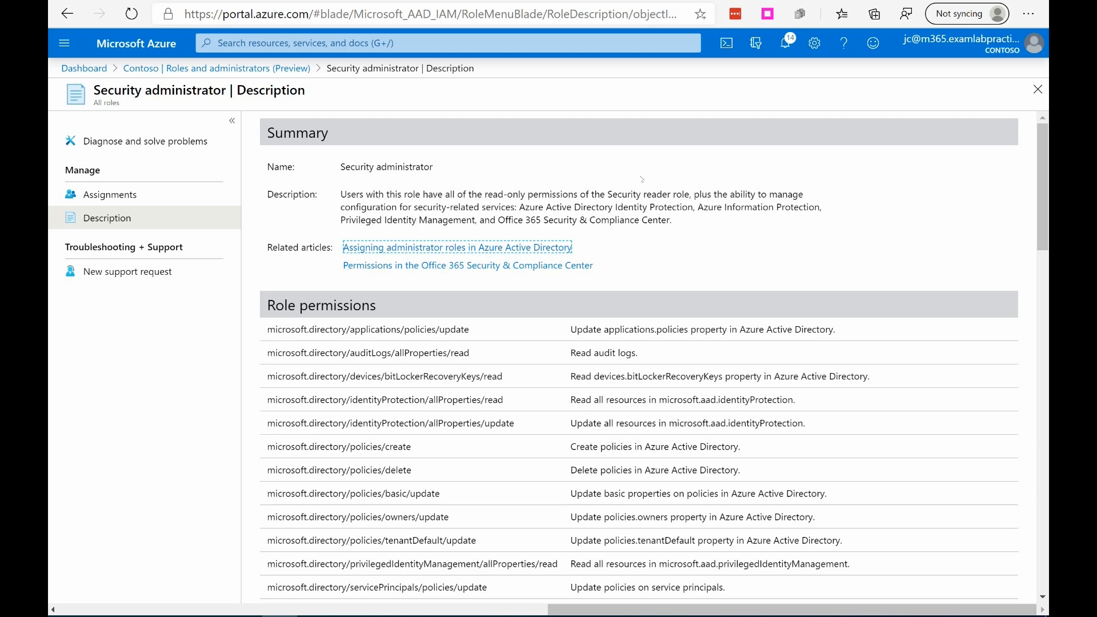
scroll(641, 178, "down", 3)
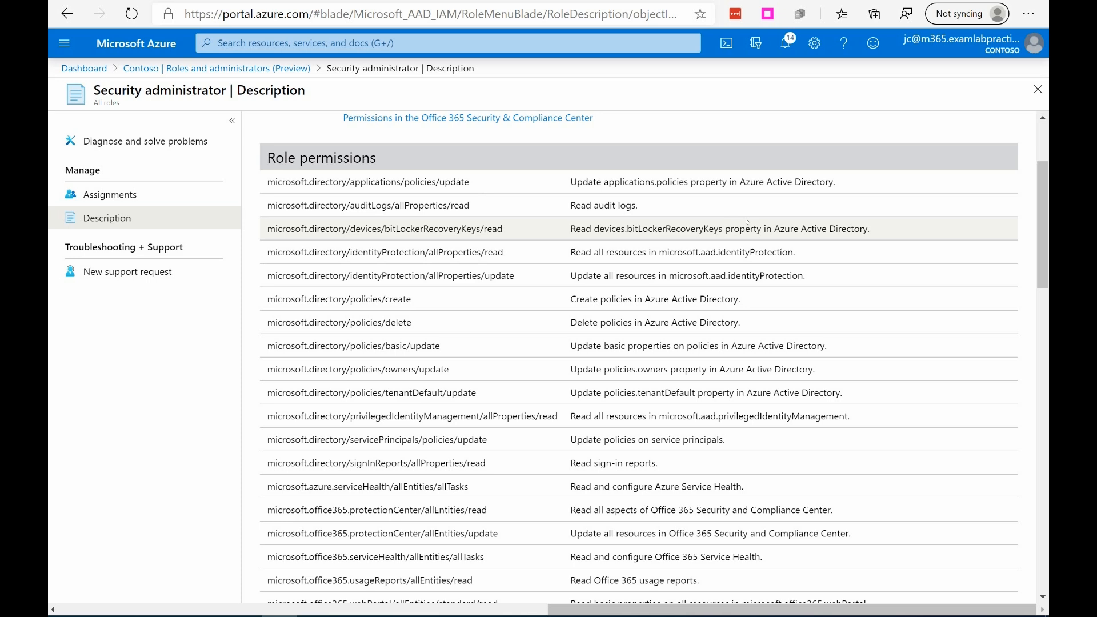
scroll(657, 229, "down", 2)
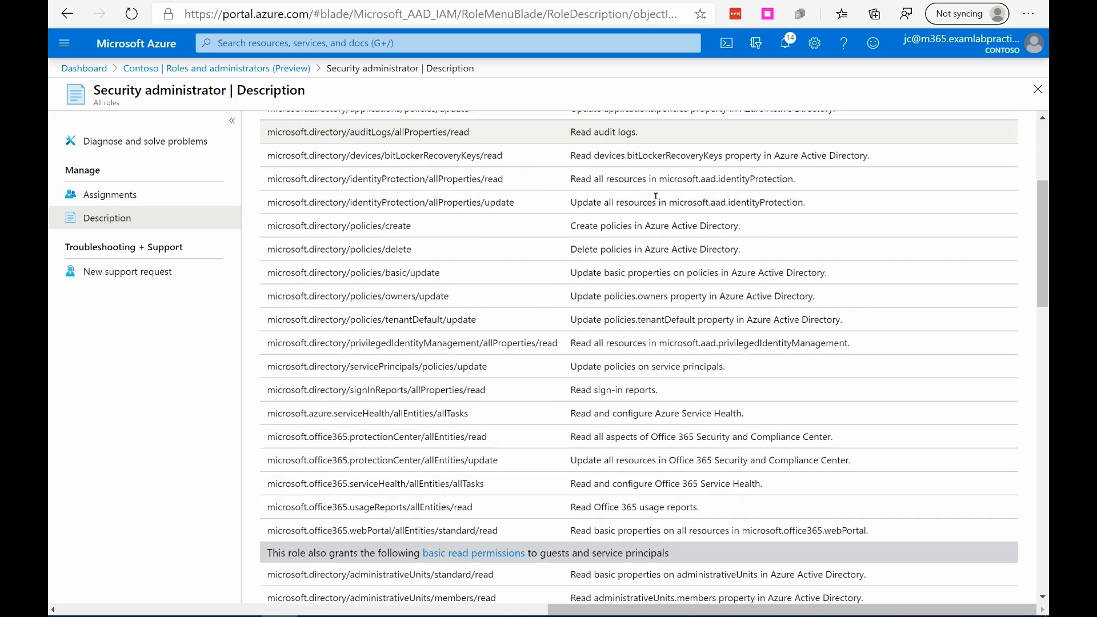
scroll(676, 238, "up", 2)
scroll(675, 238, "down", 5)
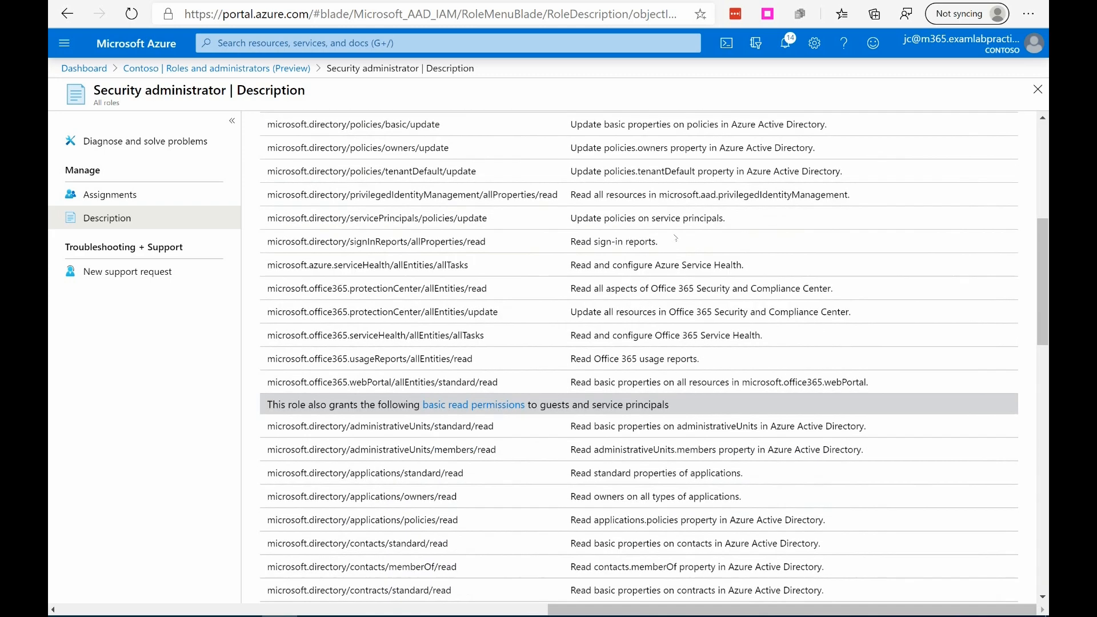
scroll(676, 238, "down", 5)
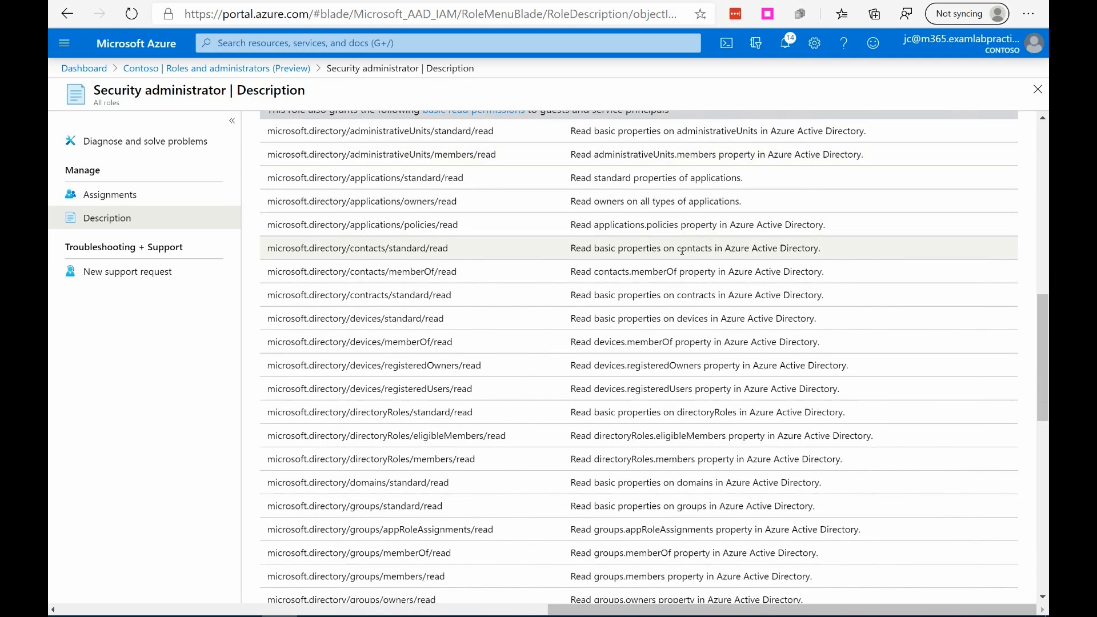
scroll(690, 245, "up", 1)
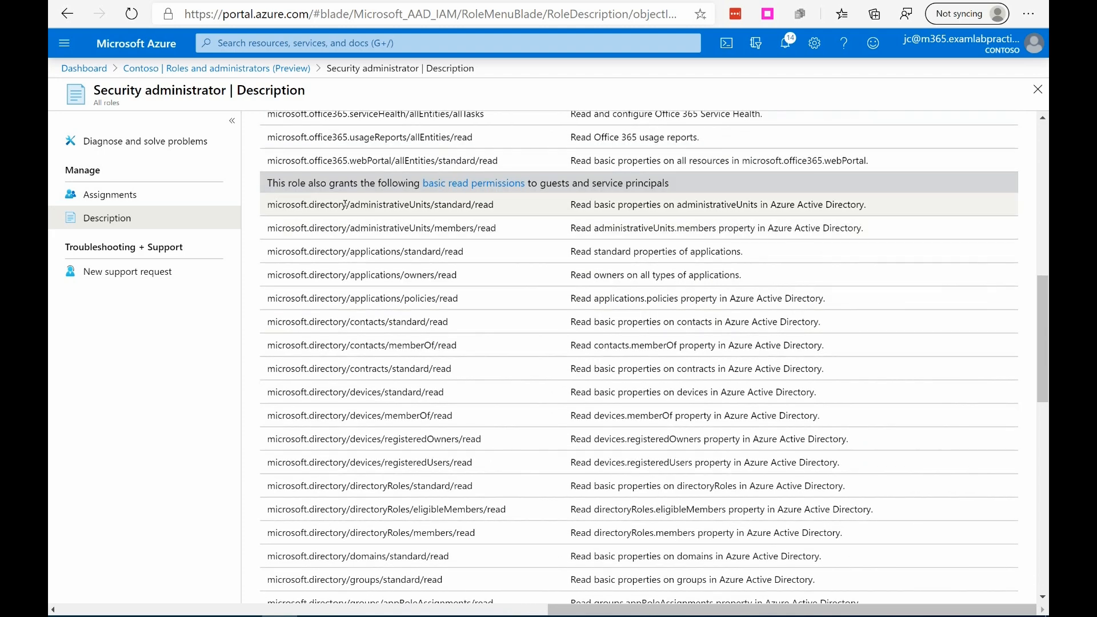
scroll(629, 228, "down", 1)
scroll(630, 227, "down", 8)
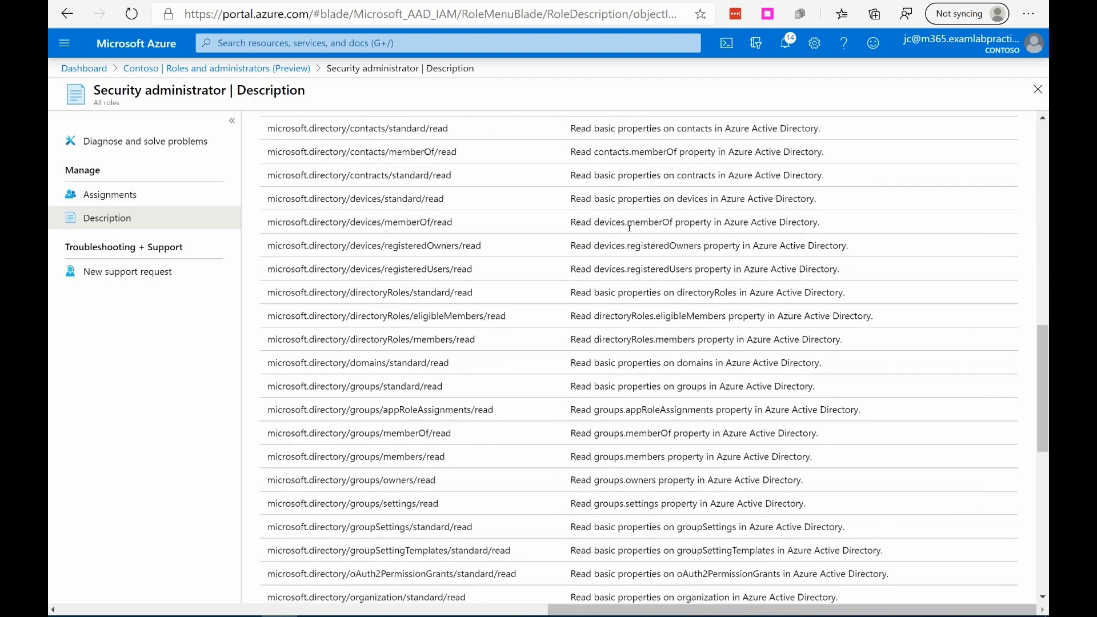
scroll(631, 301, "up", 15)
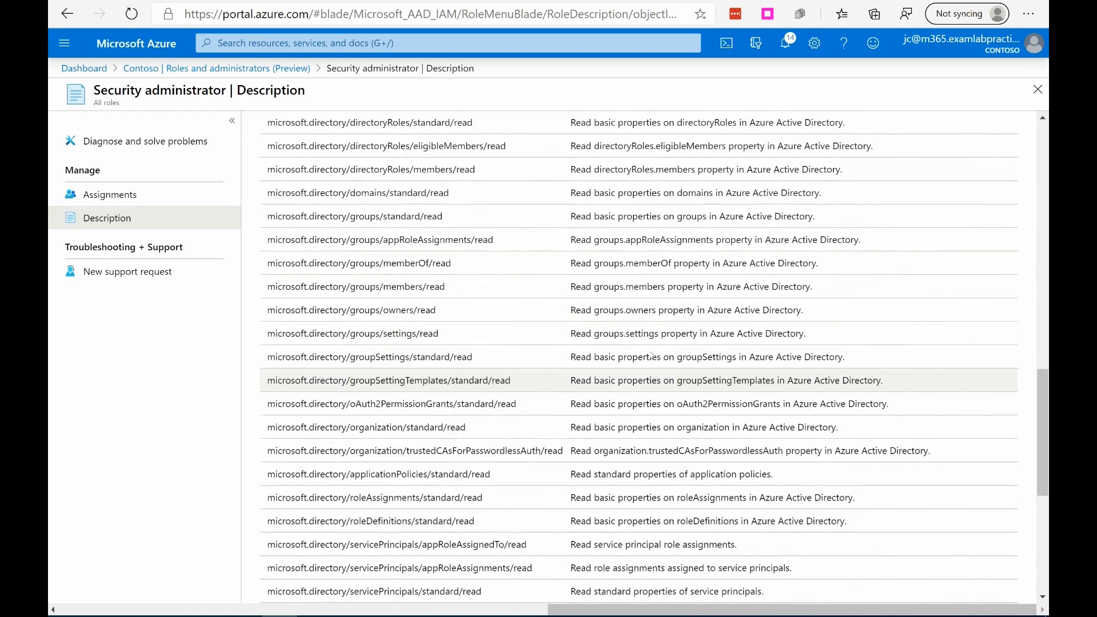
scroll(653, 338, "up", 1)
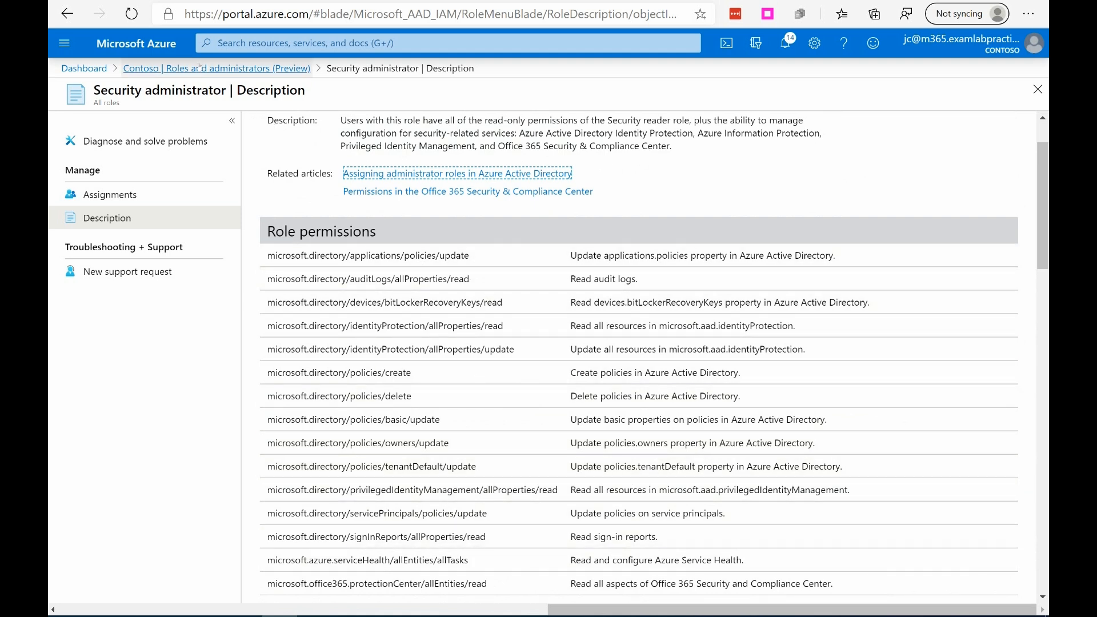
left_click(261, 69)
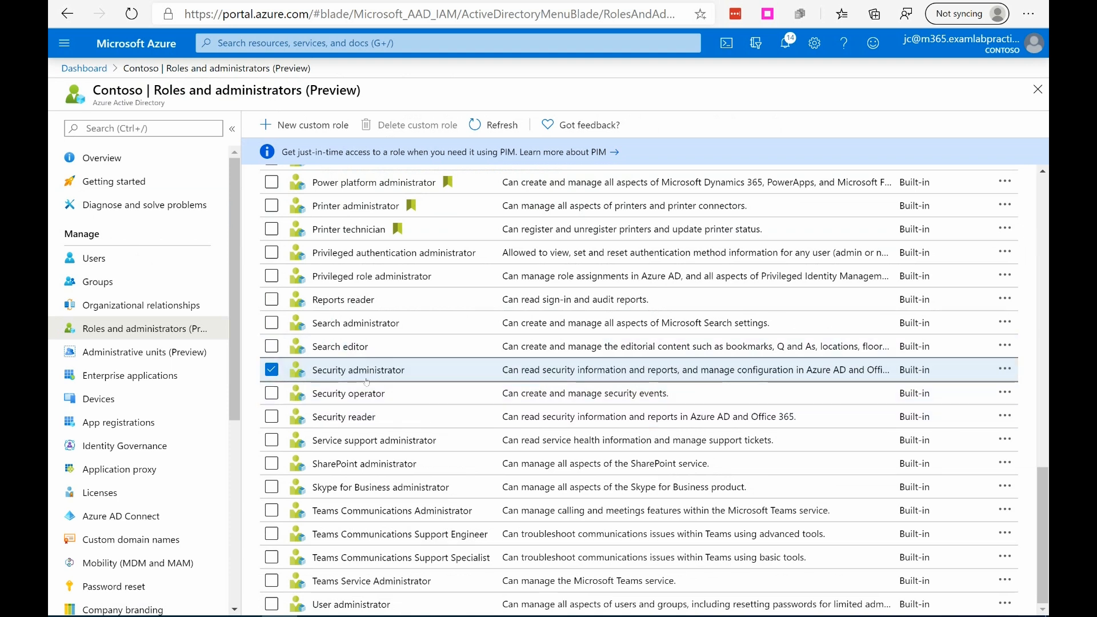
Step: View the Security reader role's assignments and review the role permissions in its description, returning to the roles list
left_click(334, 417)
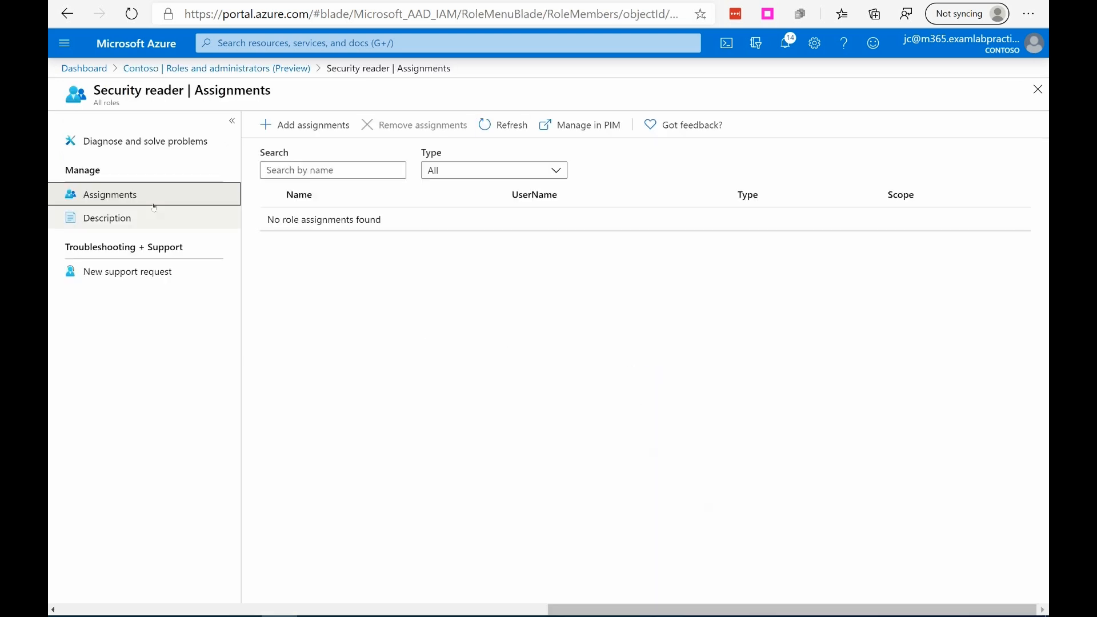
left_click(121, 224)
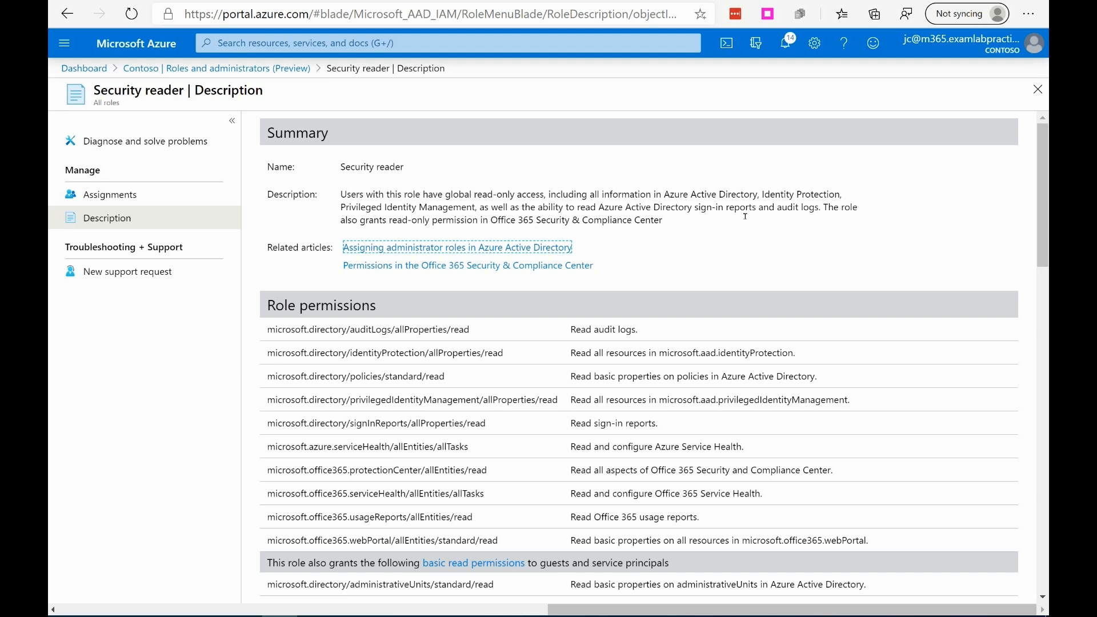
scroll(498, 213, "down", 3)
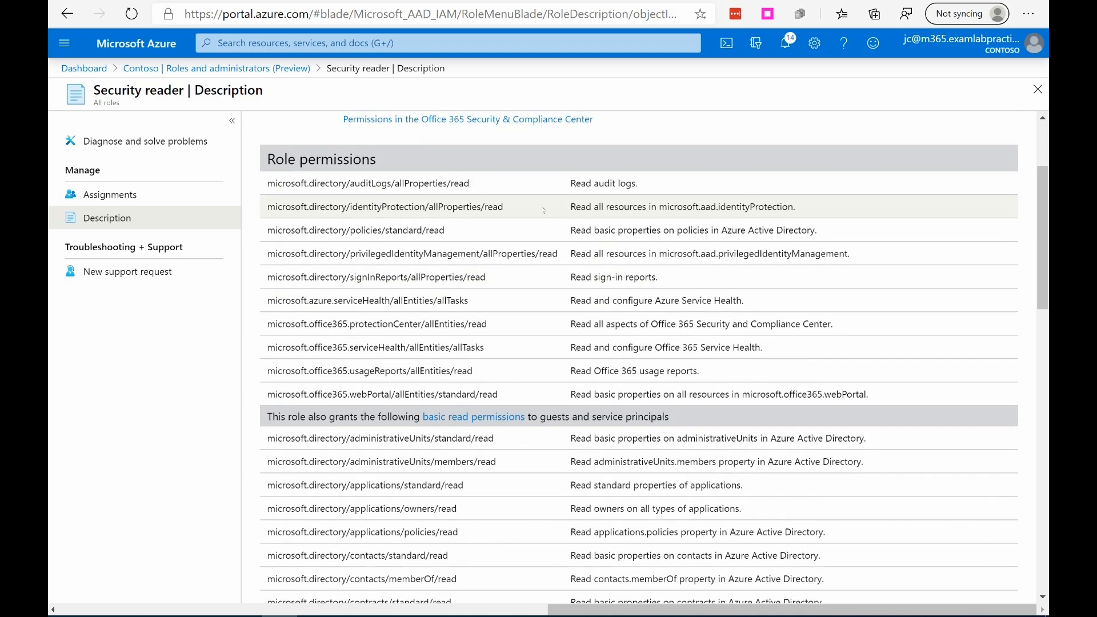
scroll(280, 184, "up", 3)
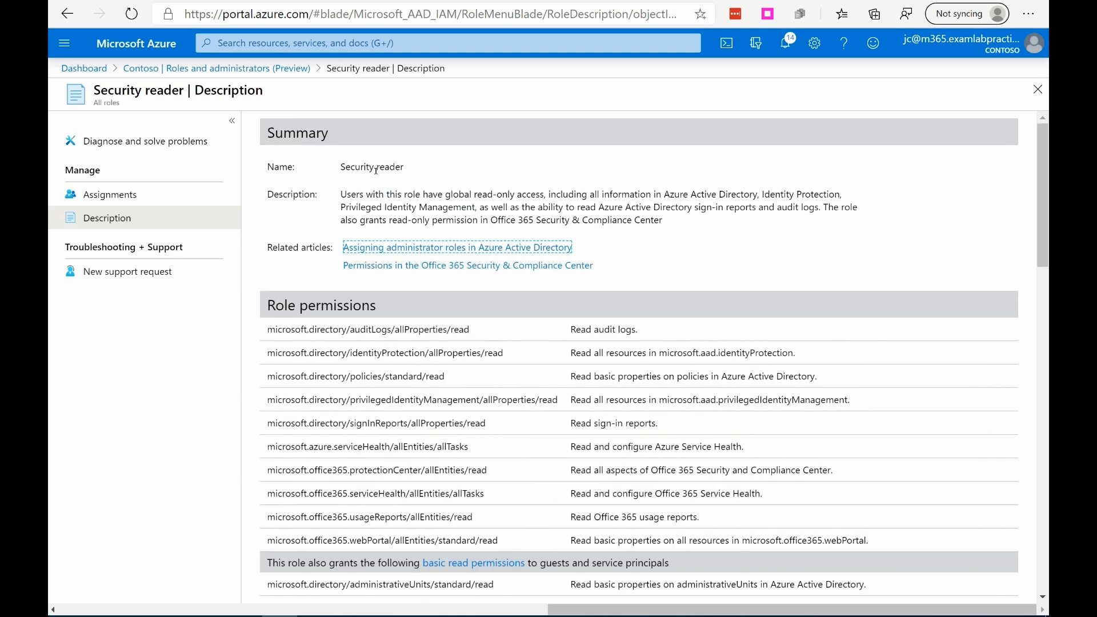
scroll(612, 260, "down", 4)
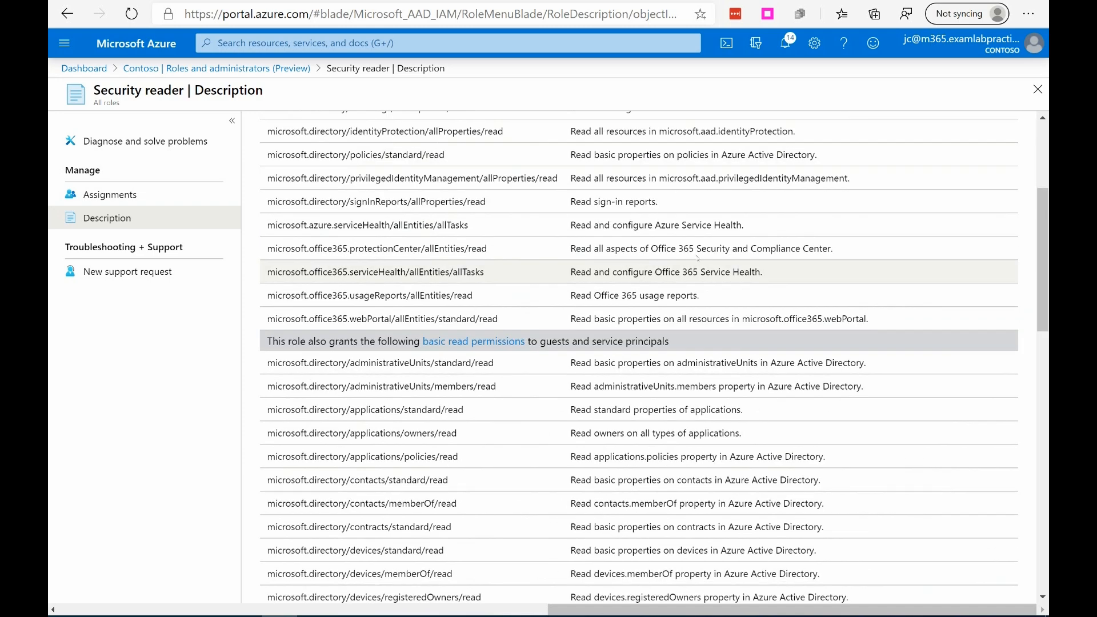
scroll(697, 258, "down", 8)
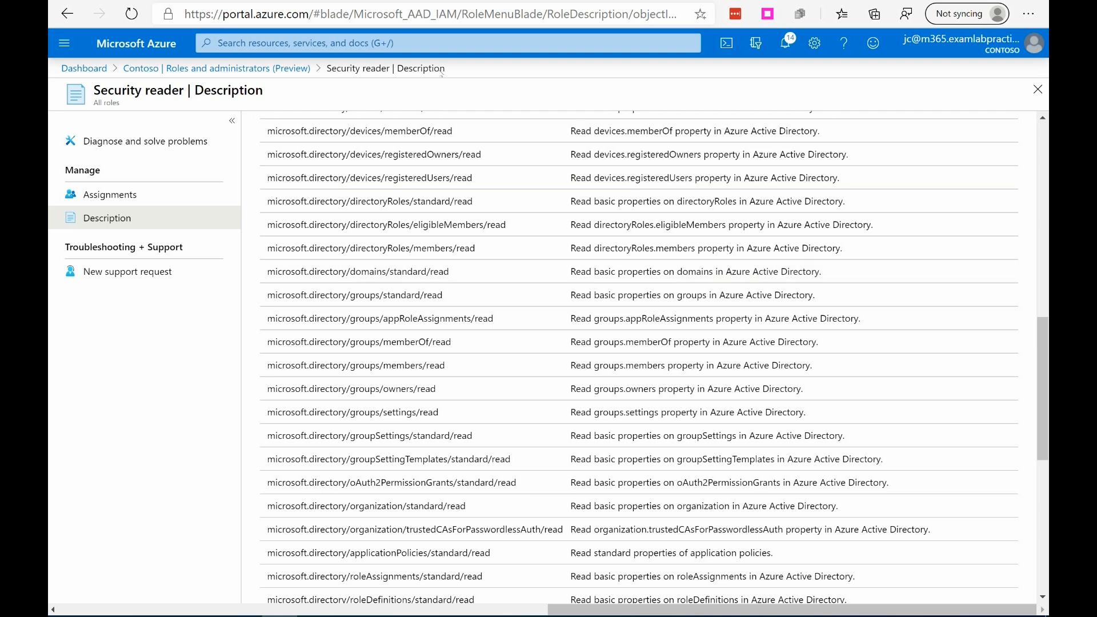
left_click(262, 68)
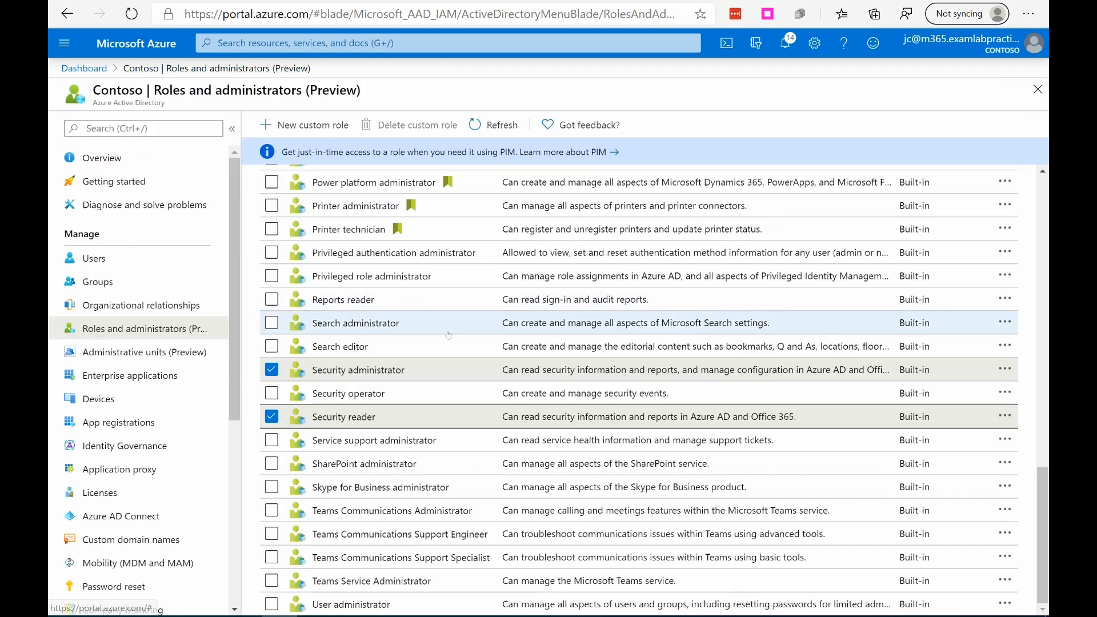
Step: Look back over the other built-in roles listed above the security roles, comparing what each can manage
scroll(480, 441, "up", 5)
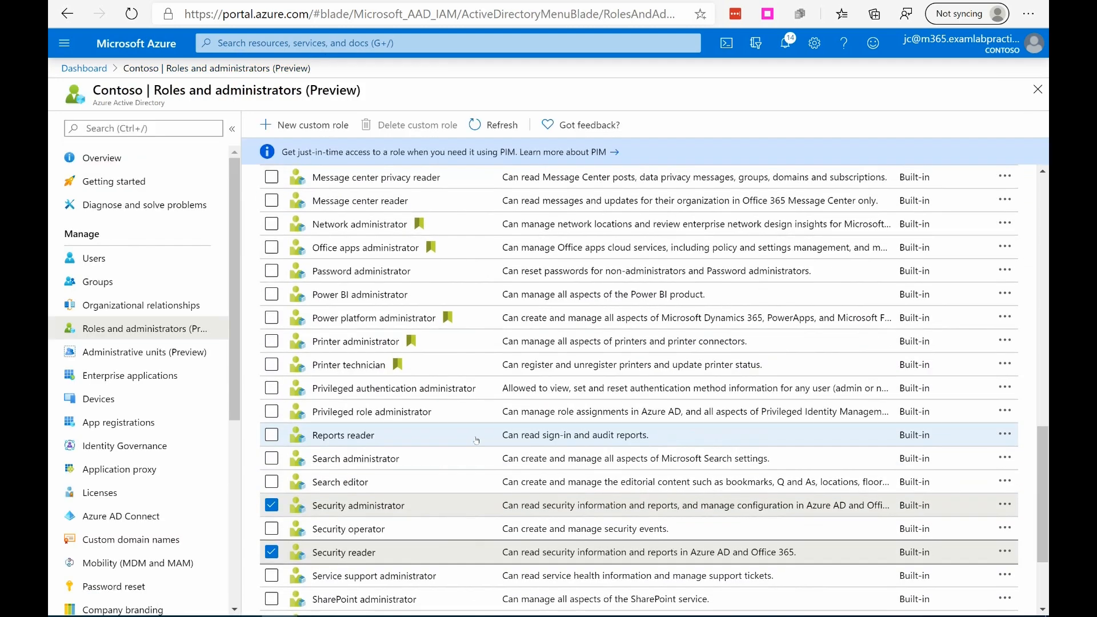
scroll(479, 440, "up", 5)
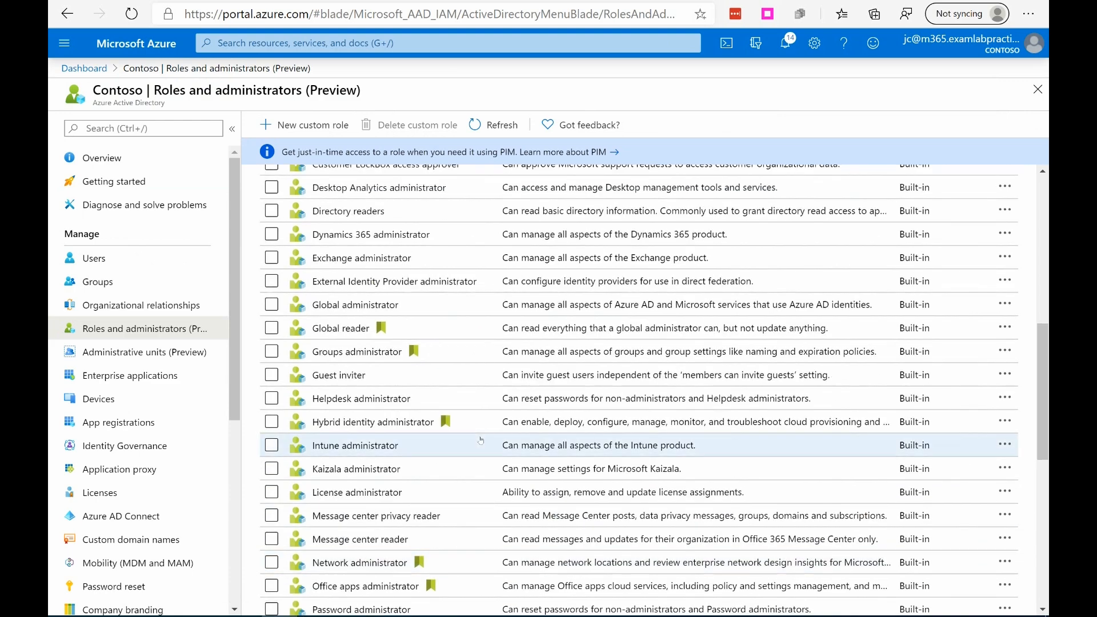
scroll(480, 440, "down", 5)
scroll(359, 361, "up", 5)
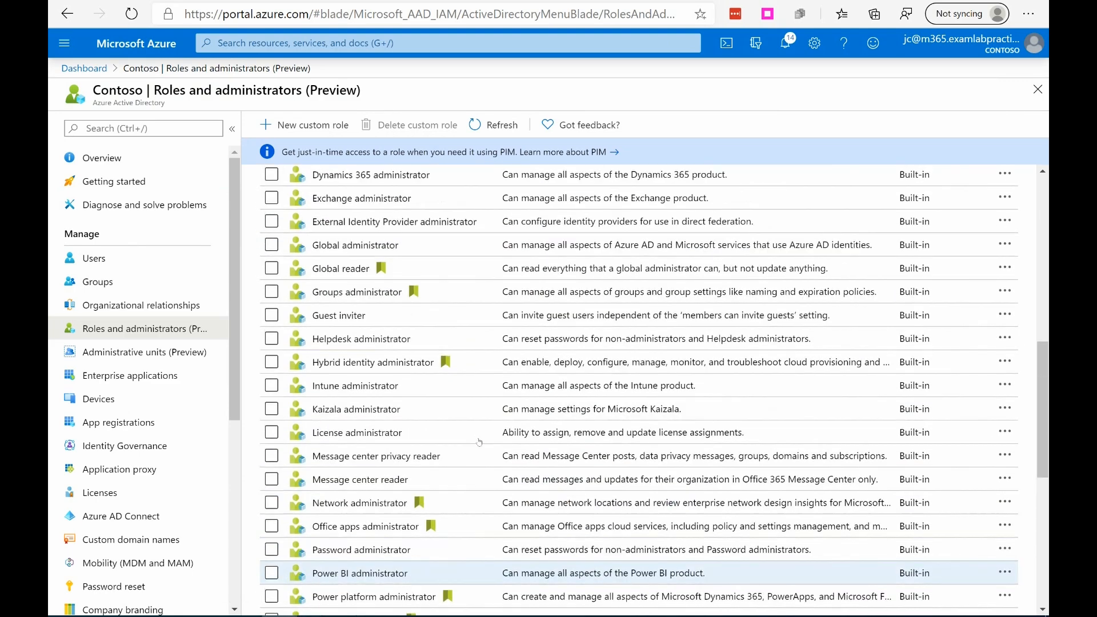
scroll(681, 461, "up", 5)
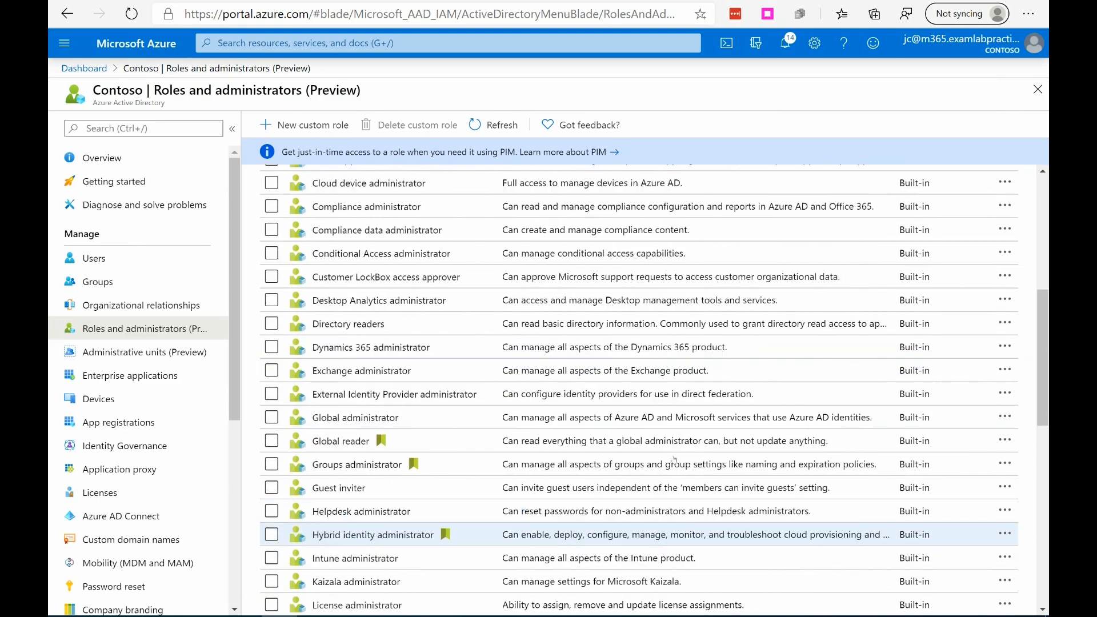
scroll(681, 460, "up", 5)
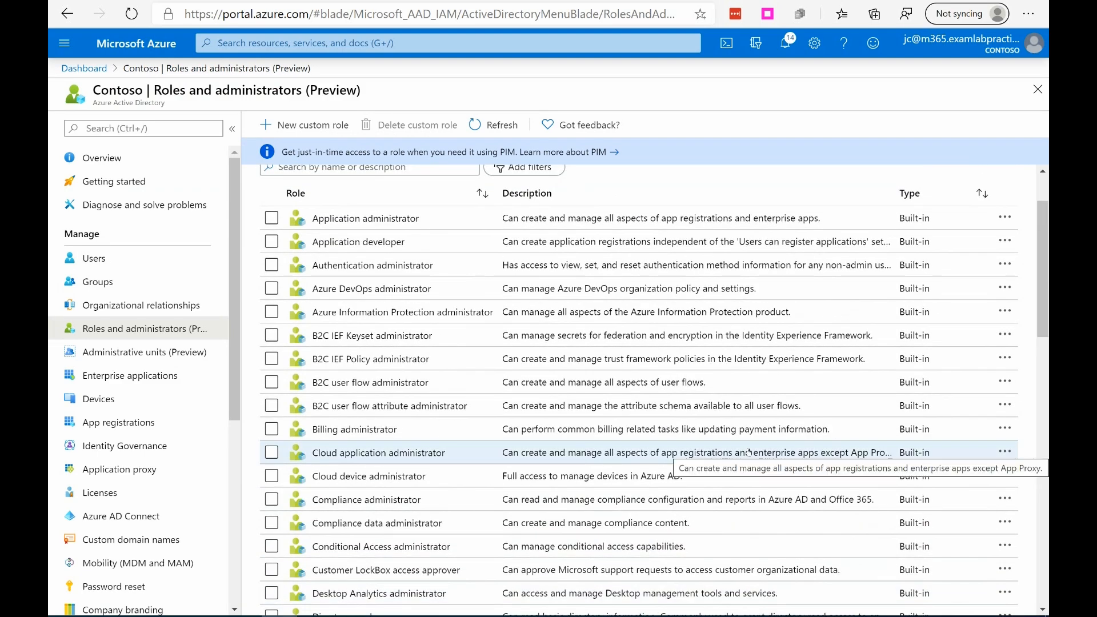
scroll(640, 394, "down", 8)
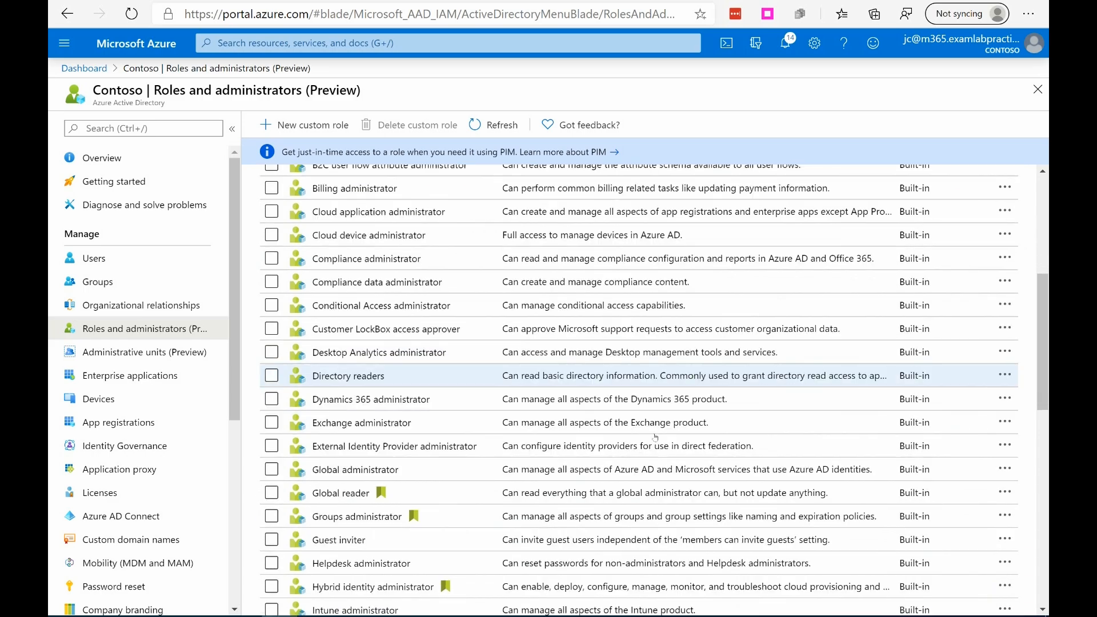
Step: Assign the Intune administrator role to the first user offered in the directory's list
scroll(631, 404, "down", 7)
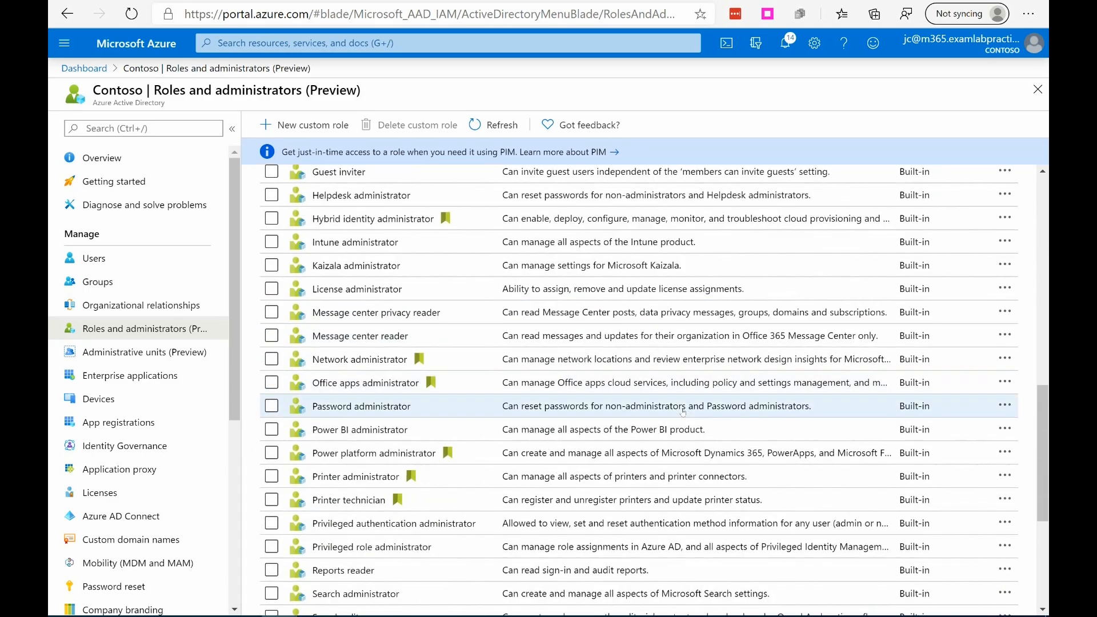
scroll(683, 413, "down", 5)
left_click(683, 415)
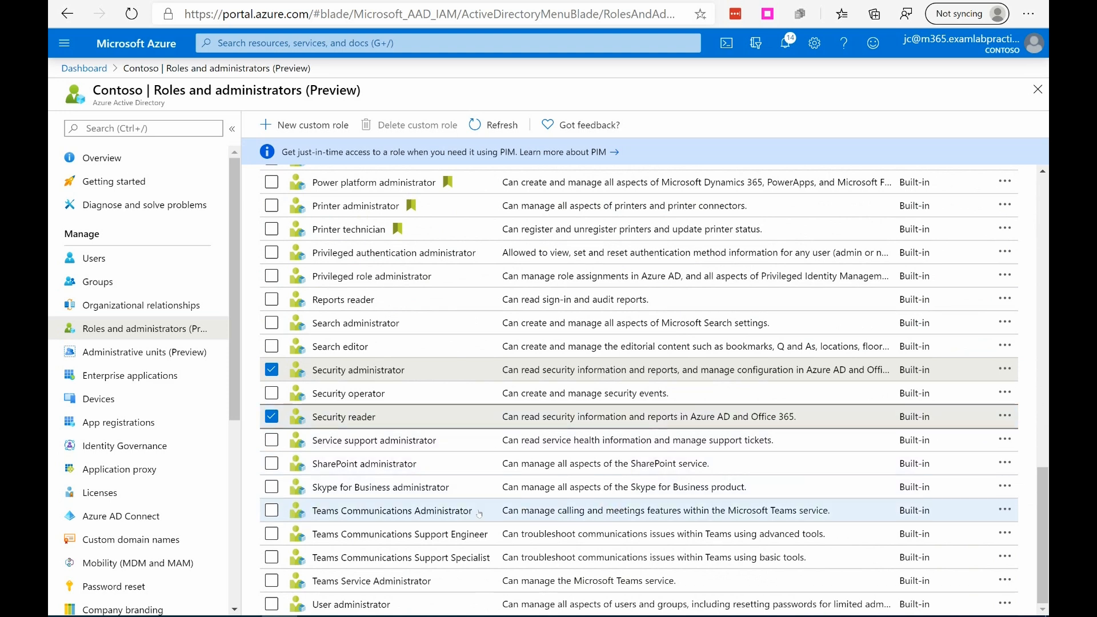
scroll(481, 498, "up", 6)
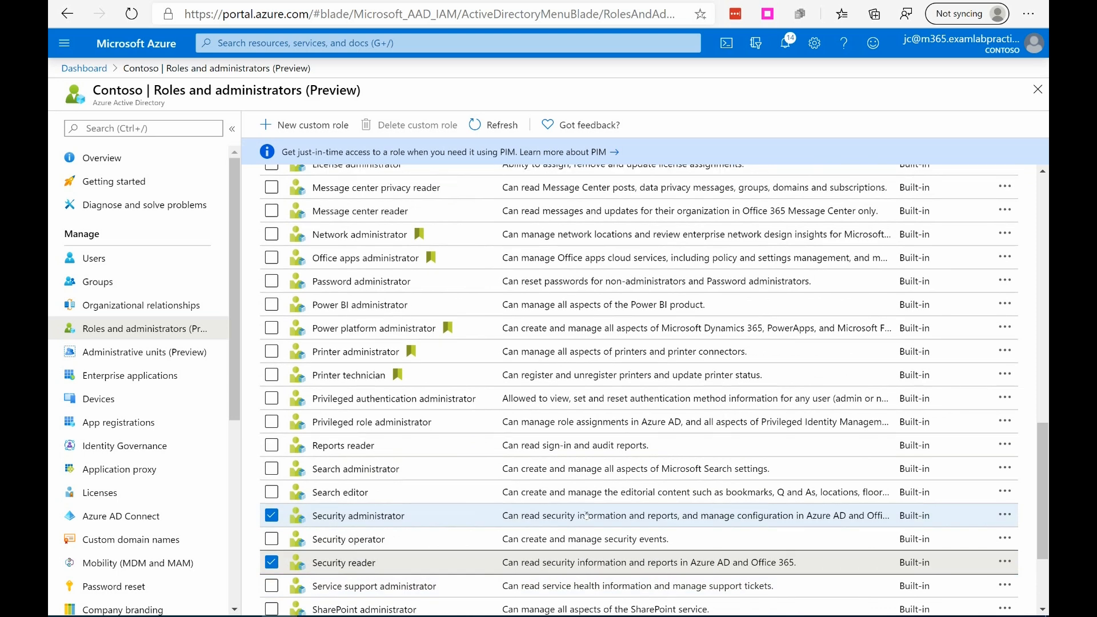
scroll(586, 514, "up", 3)
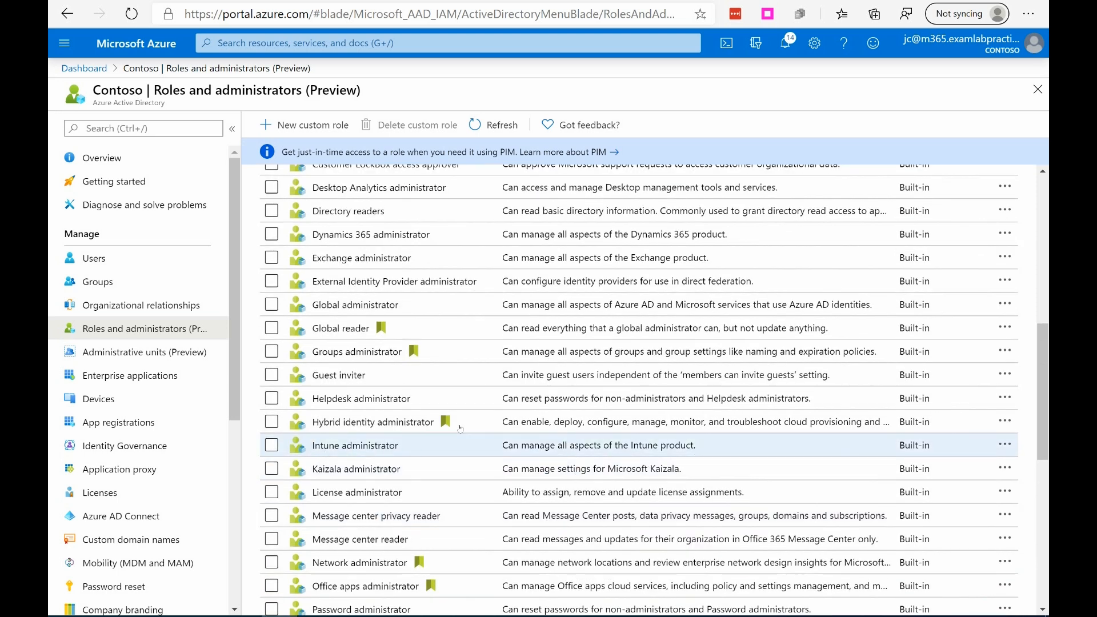
left_click(390, 451)
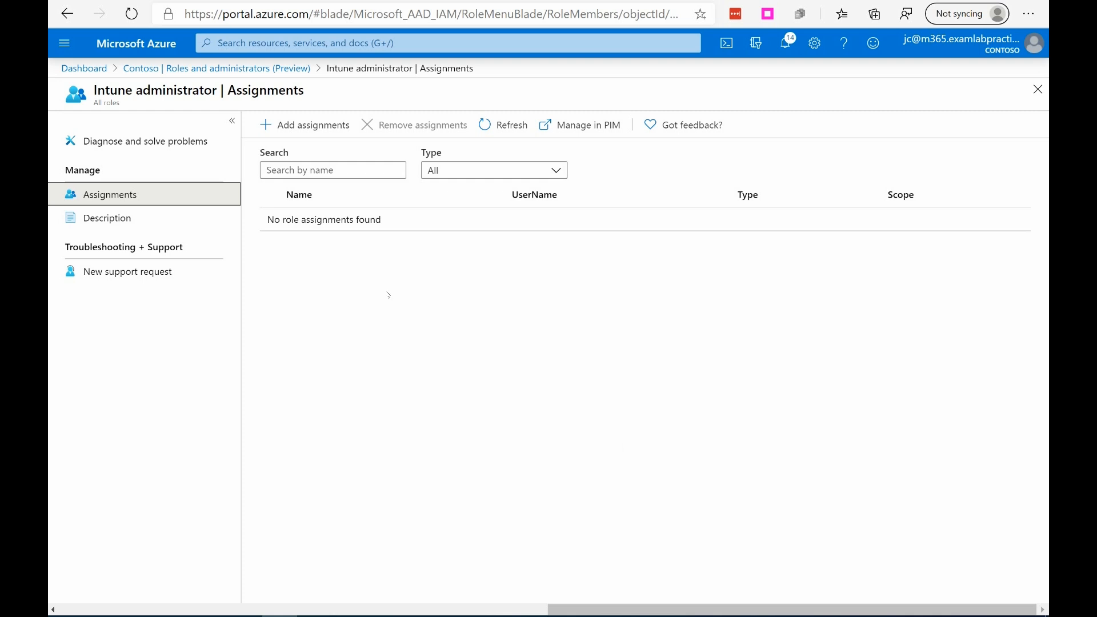
left_click(305, 125)
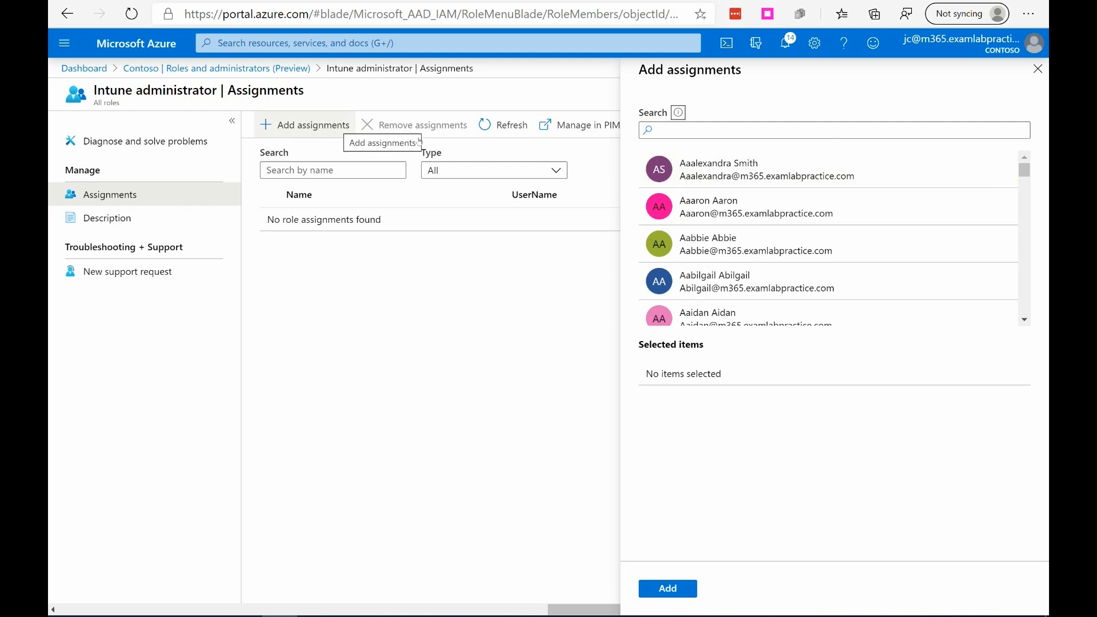
left_click(730, 167)
left_click(667, 589)
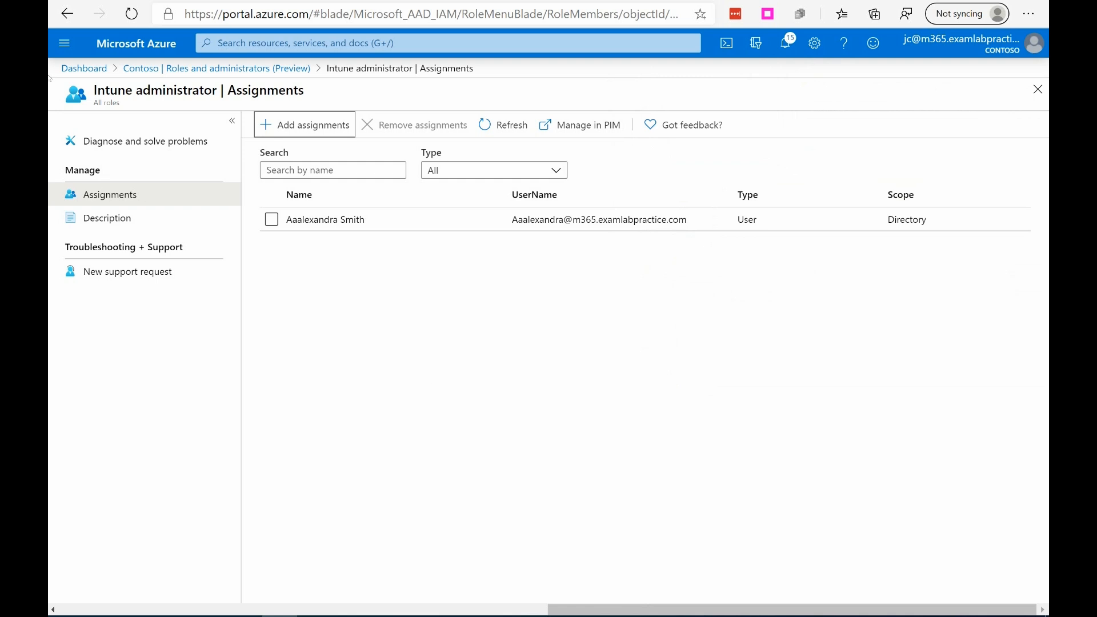
Step: Open the profile of the first user in Azure Active Directory's full user list and review its details
left_click(64, 43)
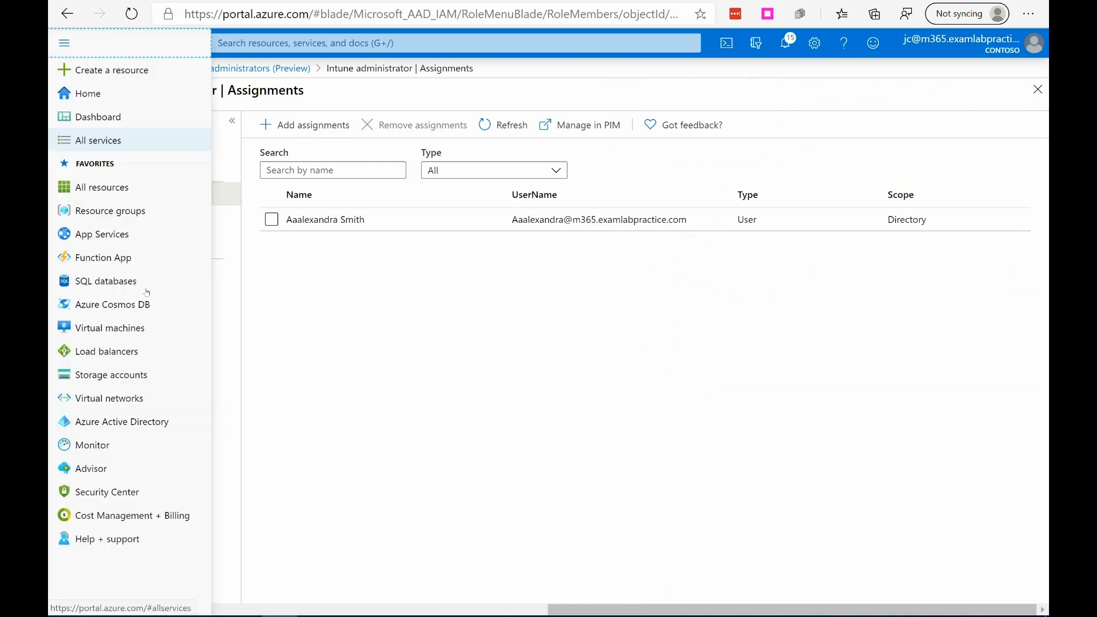
left_click(85, 422)
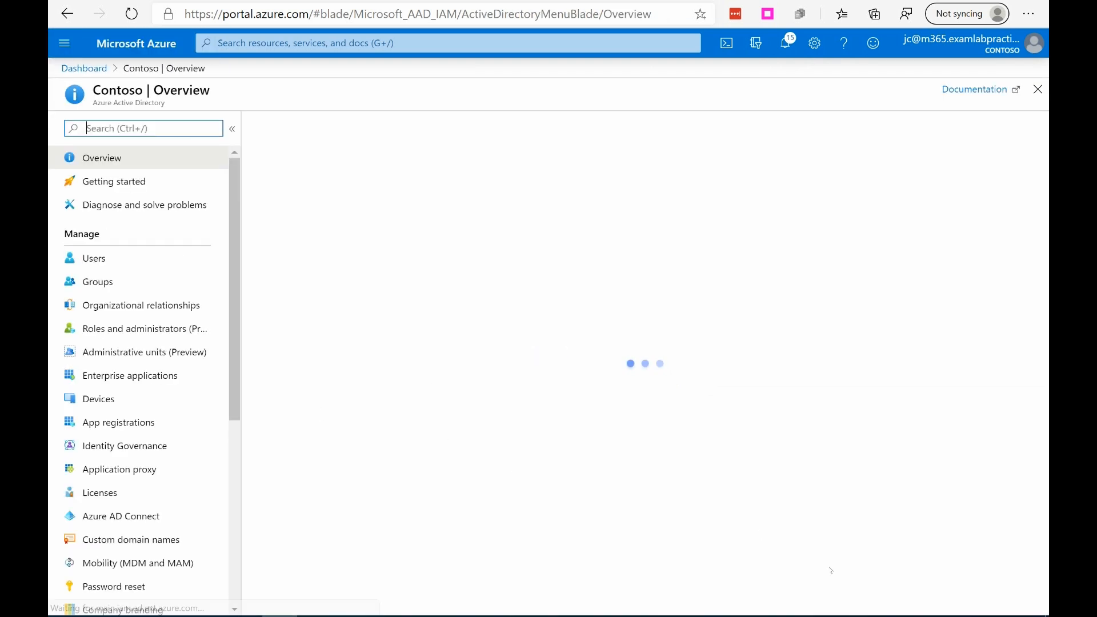
left_click(93, 258)
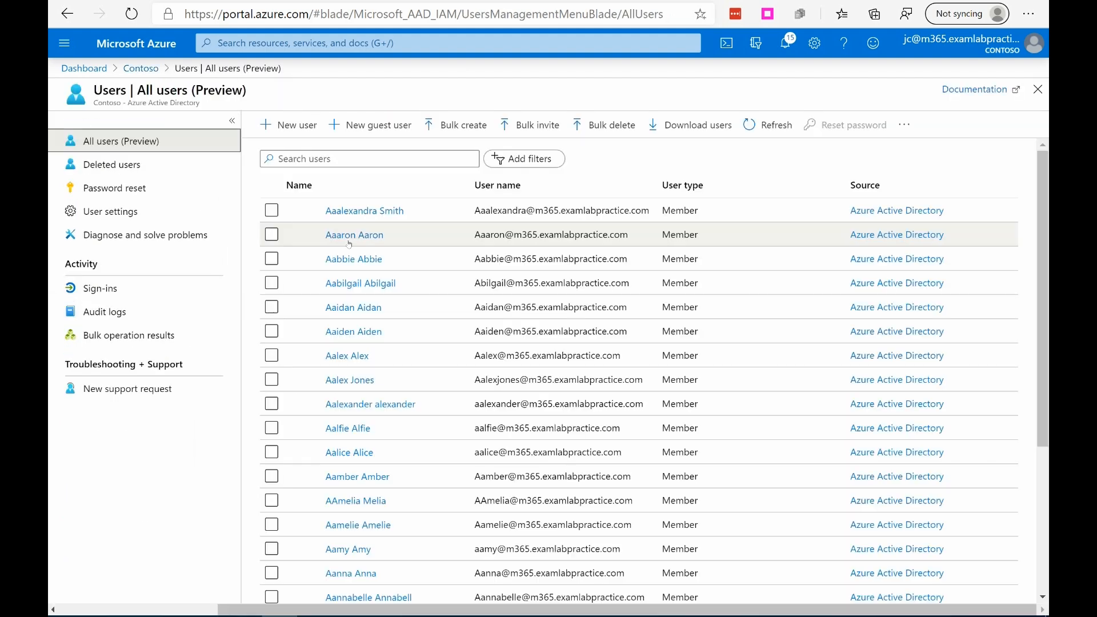
left_click(360, 215)
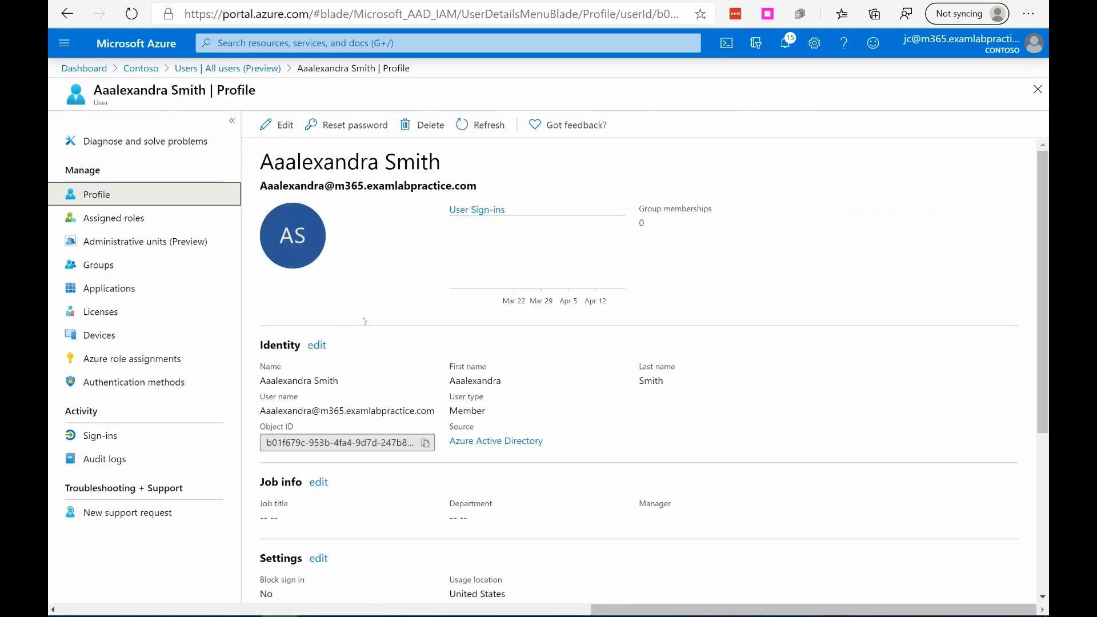
scroll(756, 294, "down", 5)
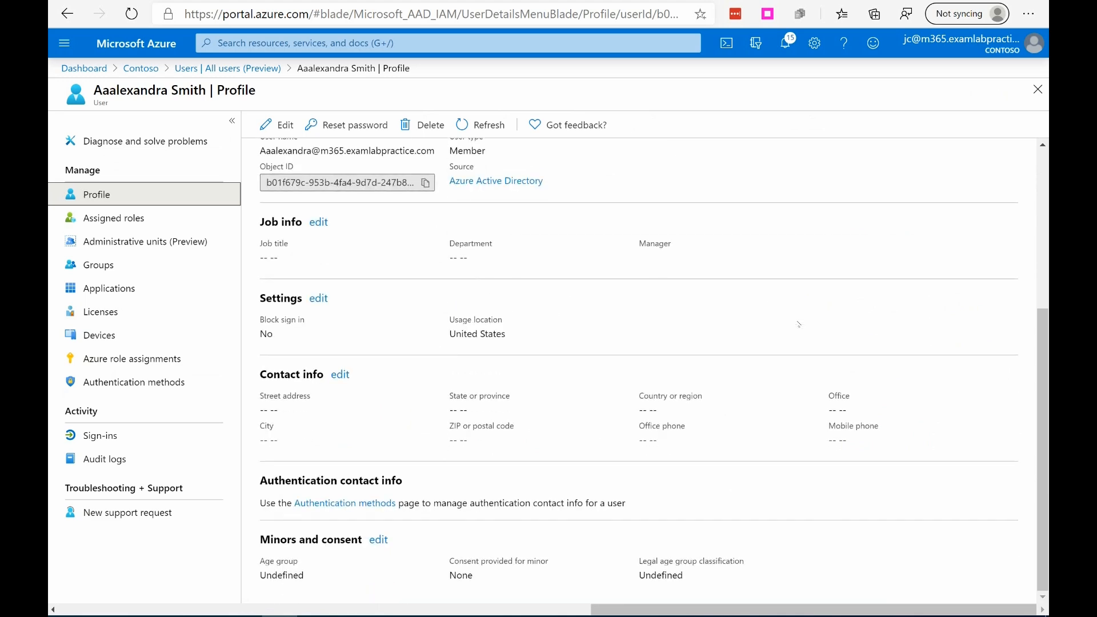
Step: View the user's assigned administrative roles and the directory roles available to assign, without adding another
left_click(203, 224)
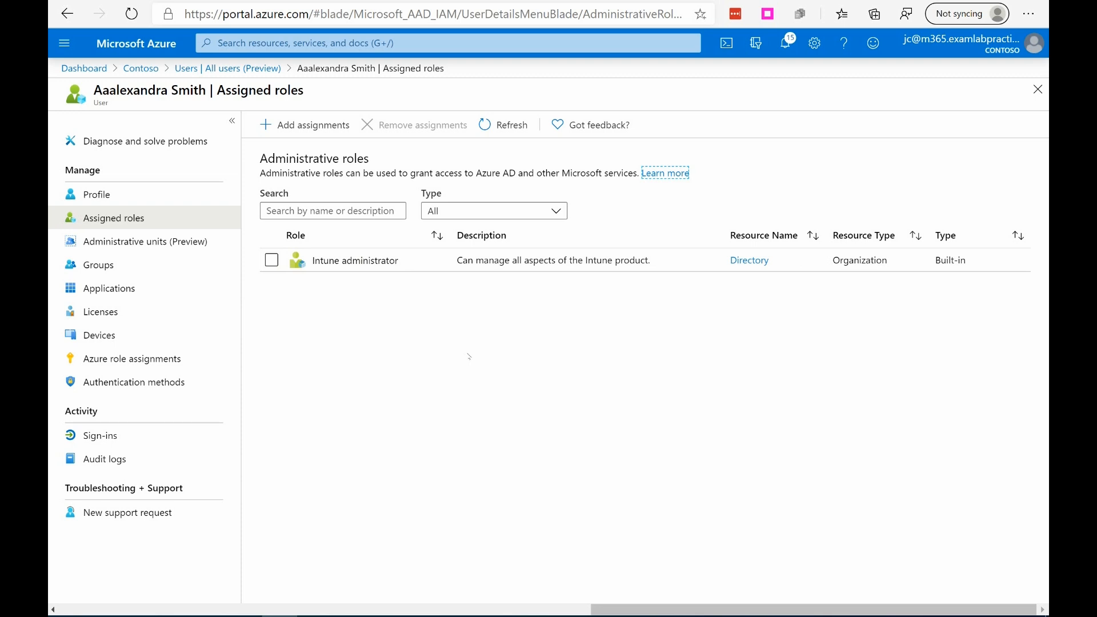
left_click(303, 125)
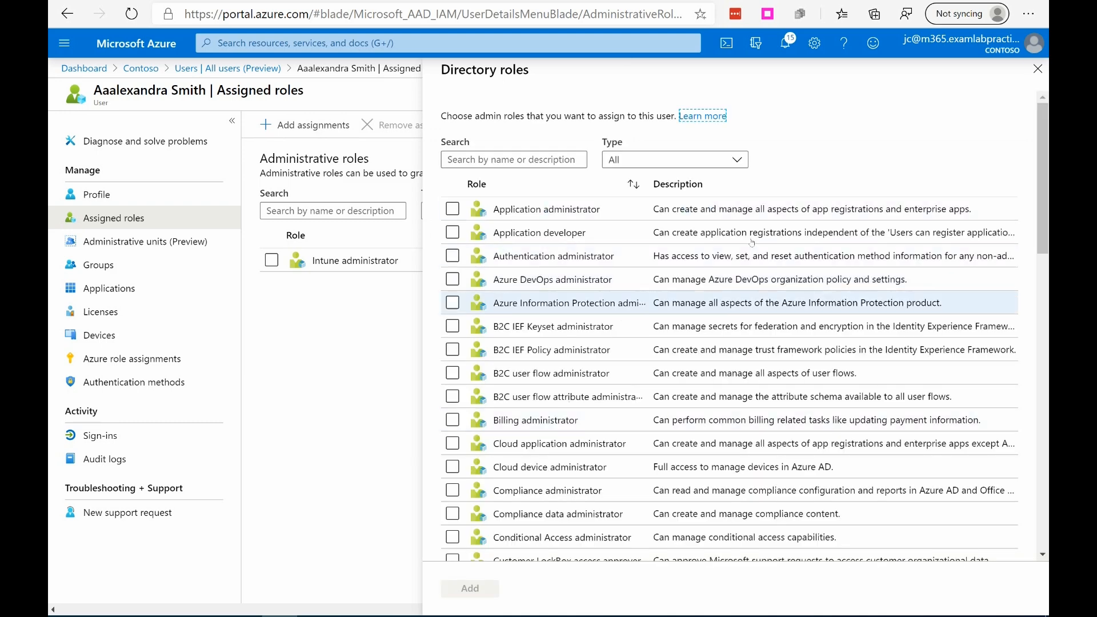
left_click(1037, 69)
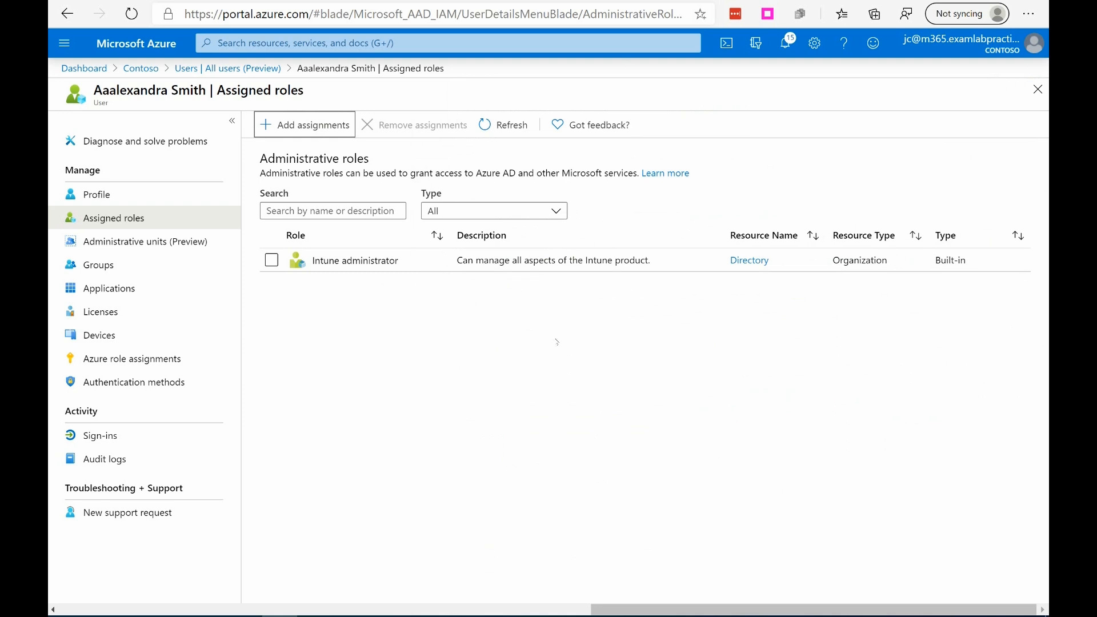
Step: Load the Microsoft 365 admin center in a new browser tab and go on to the Office 365 Security & Compliance center
key("ctrl+t")
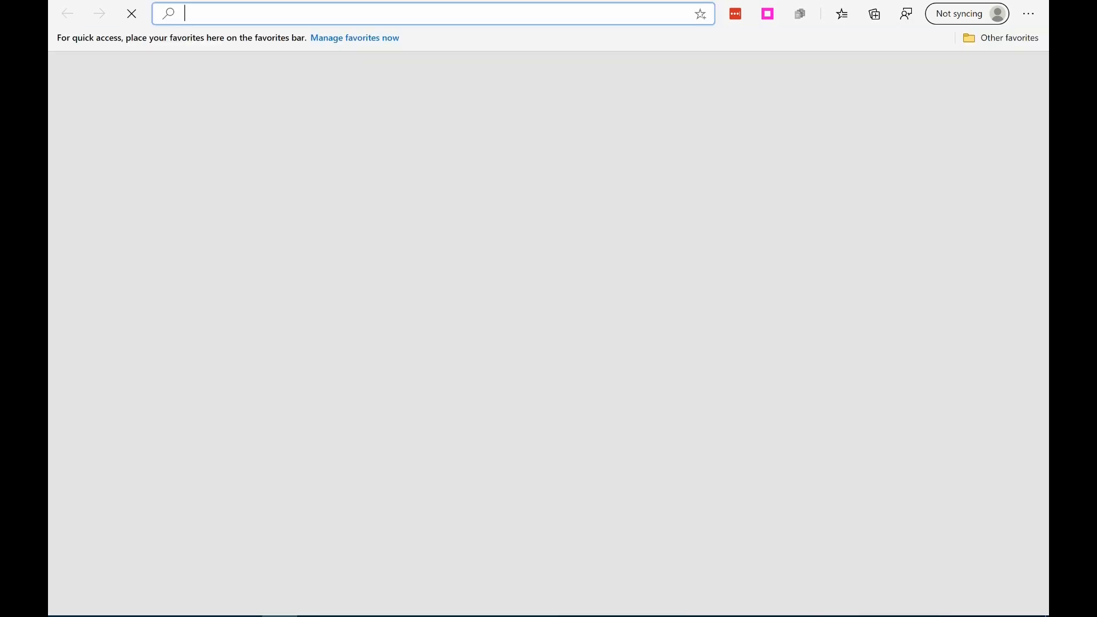
type("porat")
key("BackSpace")
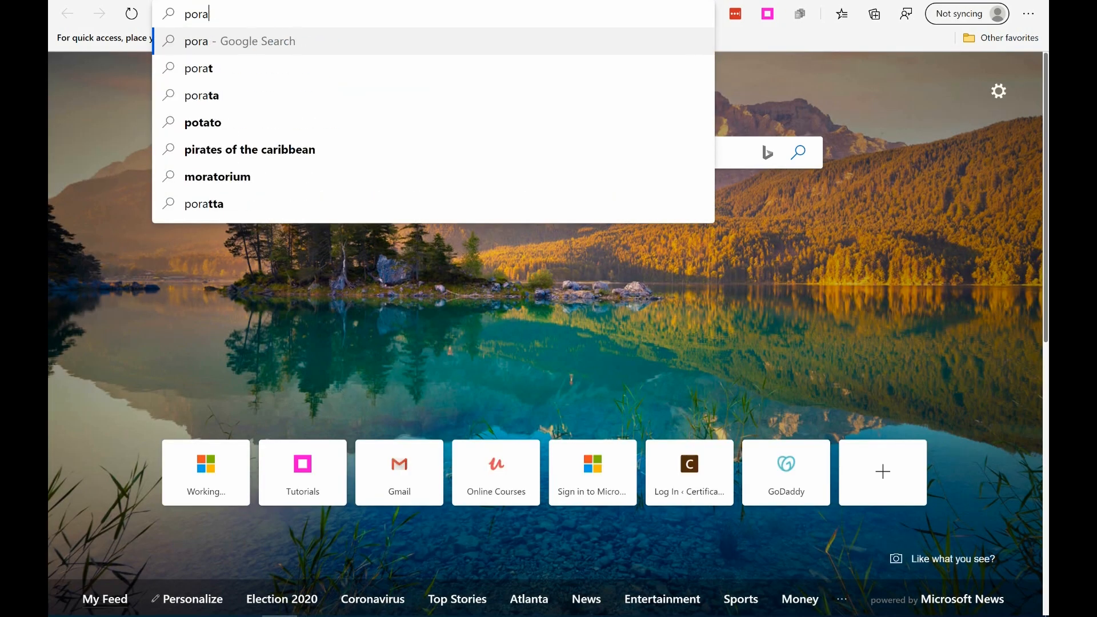
type("tal.mic")
key("Return")
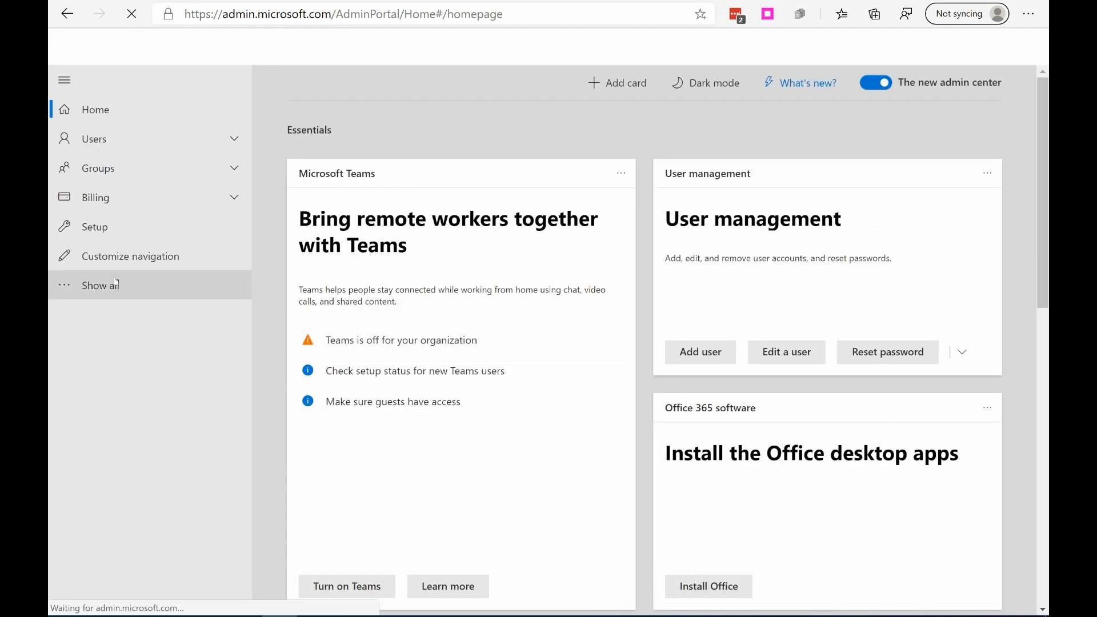
left_click(100, 288)
left_click(113, 490)
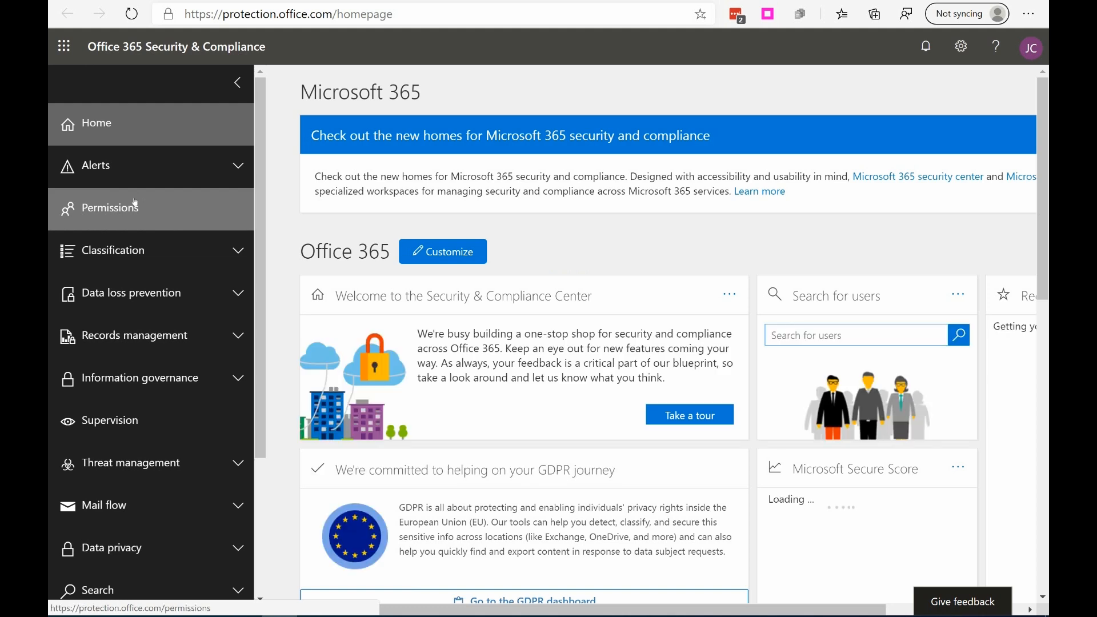
Step: Browse the role groups under the Security & Compliance center's permissions, such as eDiscovery Manager and Security Administrator
left_click(116, 207)
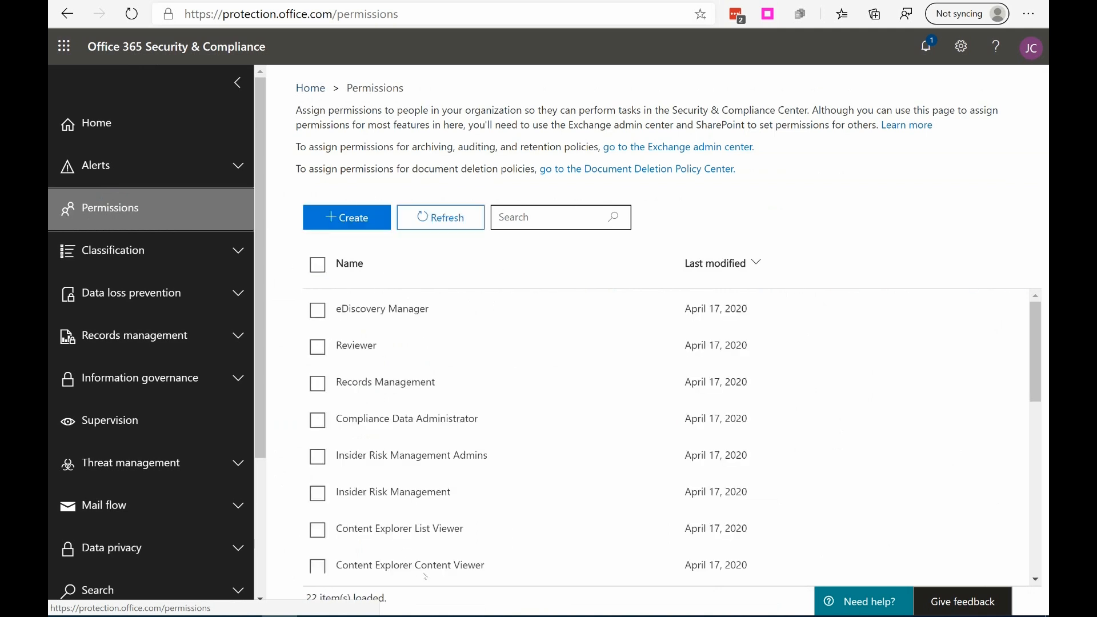
scroll(419, 571, "down", 1)
scroll(407, 420, "down", 3)
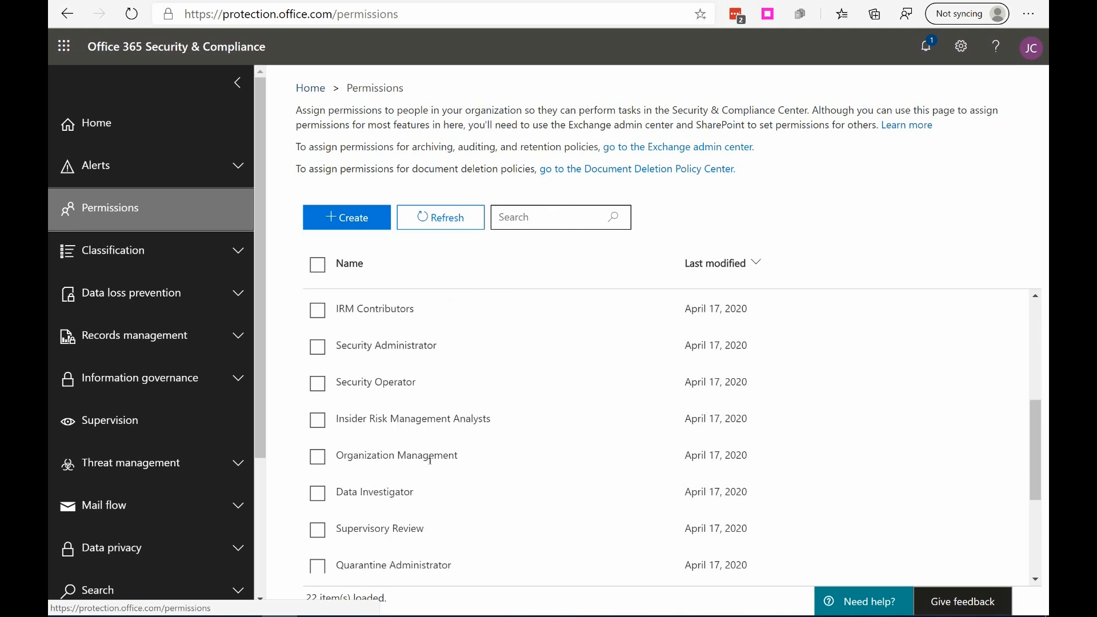
scroll(430, 461, "down", 3)
scroll(445, 520, "up", 6)
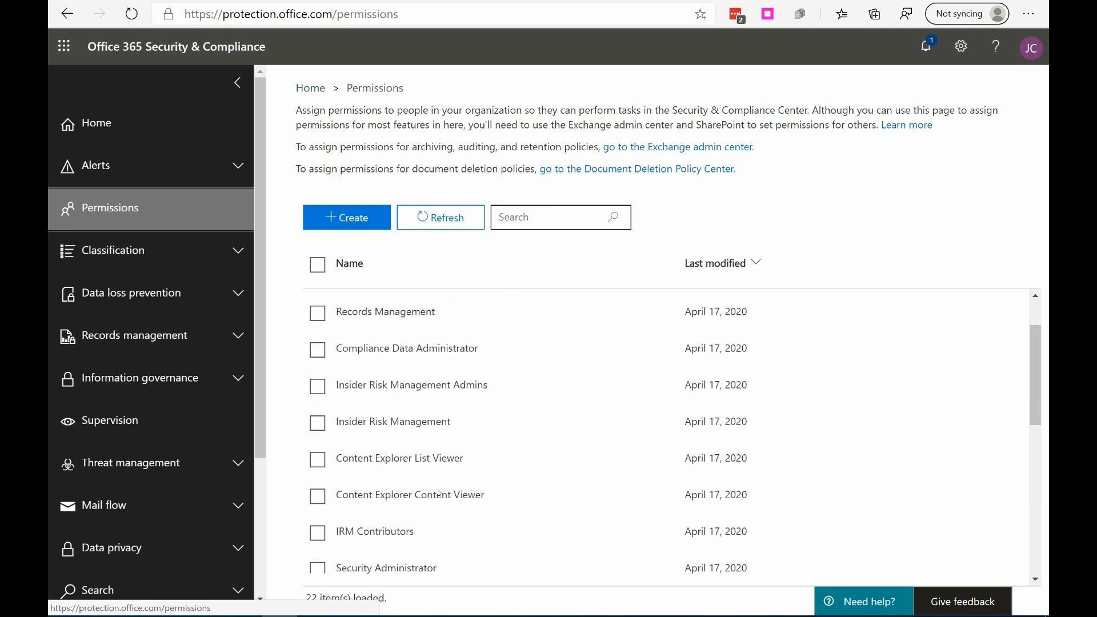
scroll(442, 524, "up", 1)
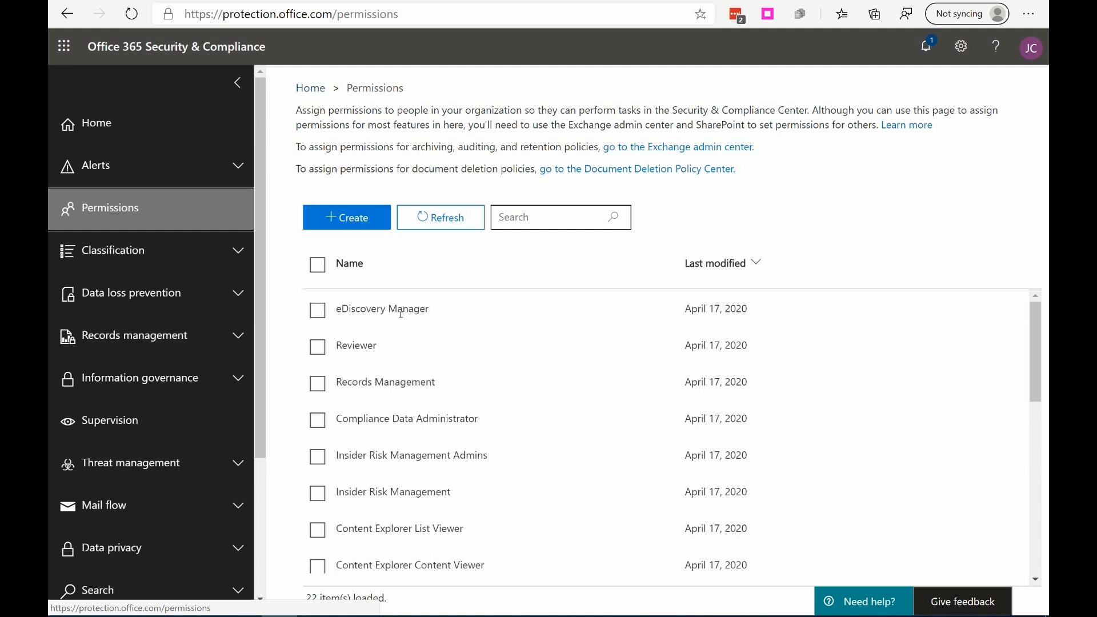
scroll(552, 450, "down", 4)
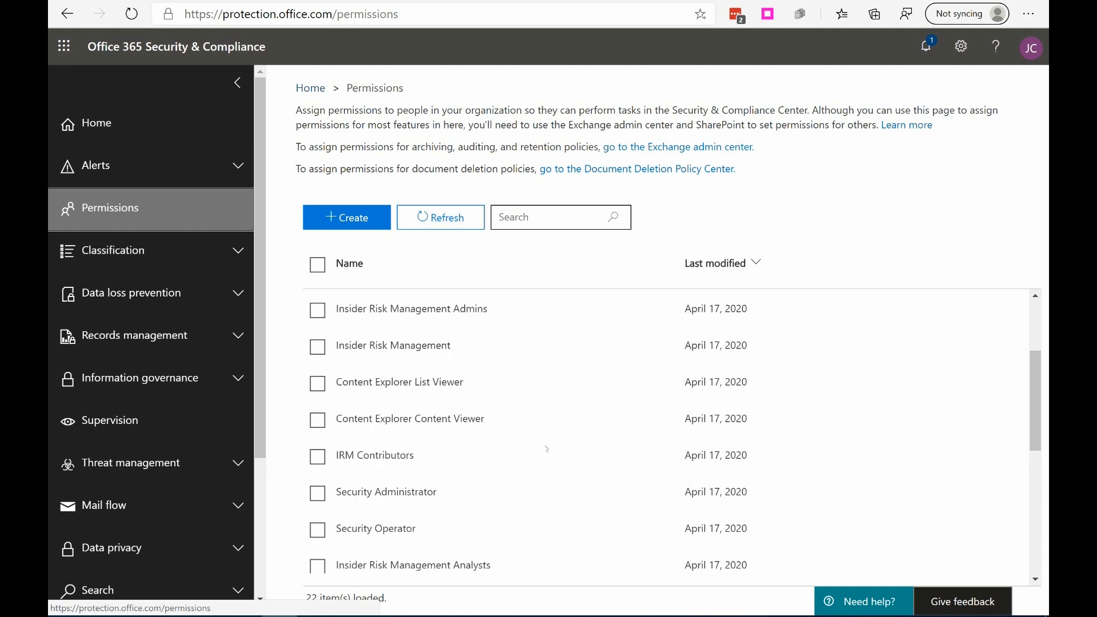
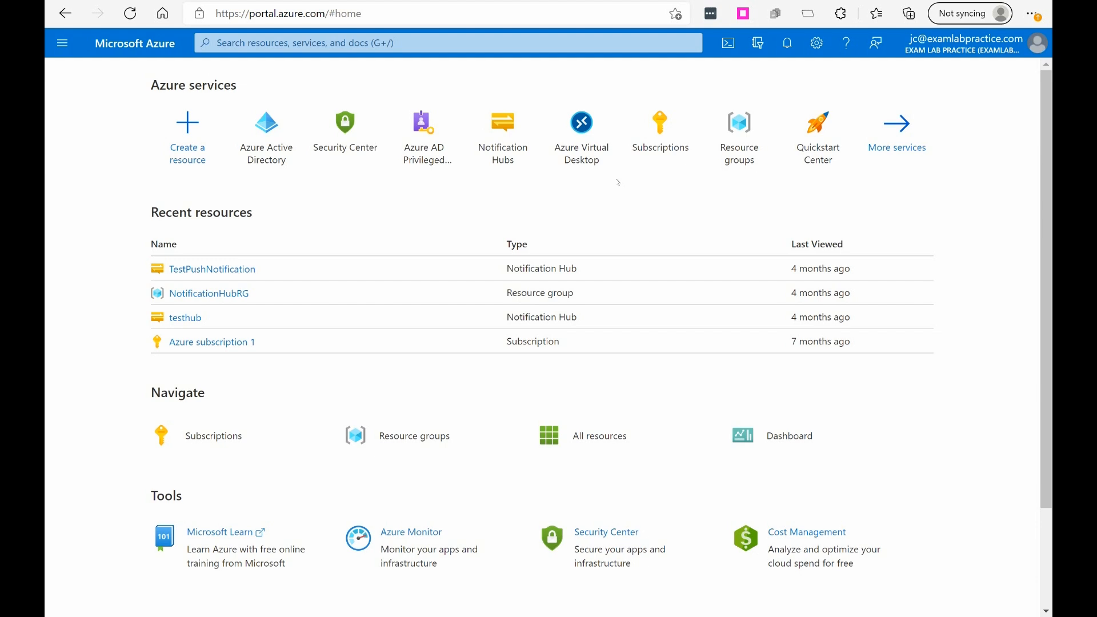
Step: Open the device settings for the tenant in Azure Active Directory
left_click(62, 43)
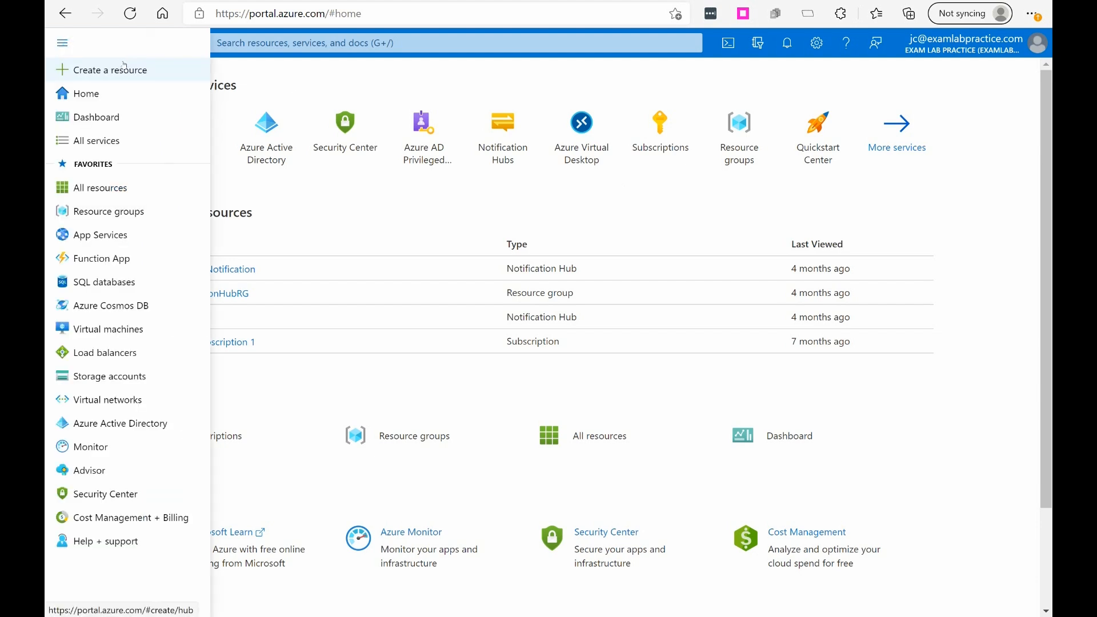
left_click(114, 424)
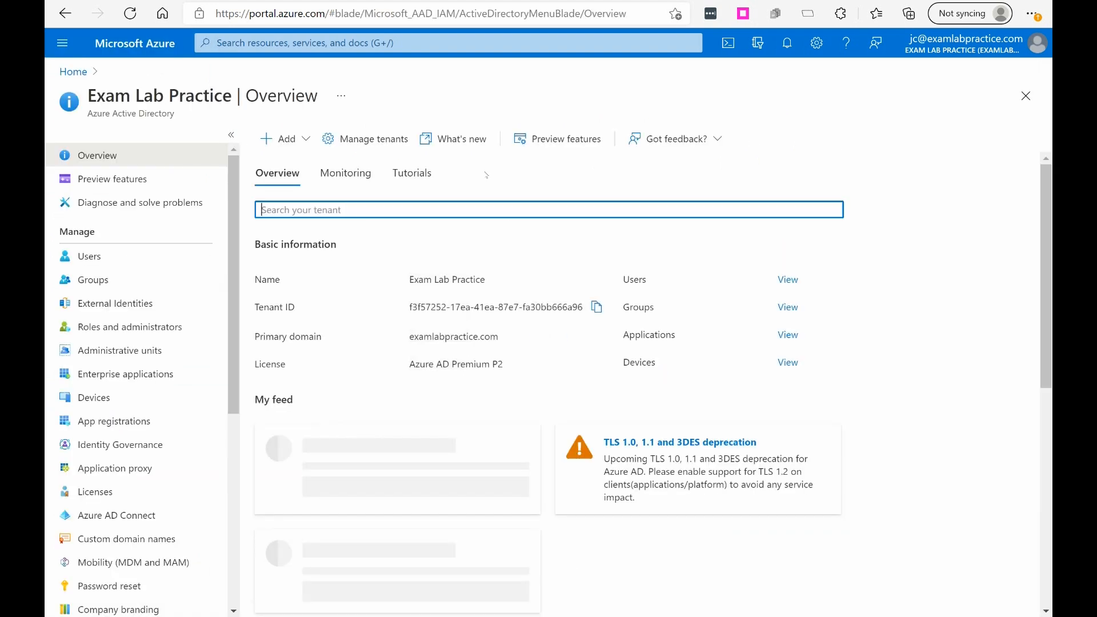
left_click(102, 397)
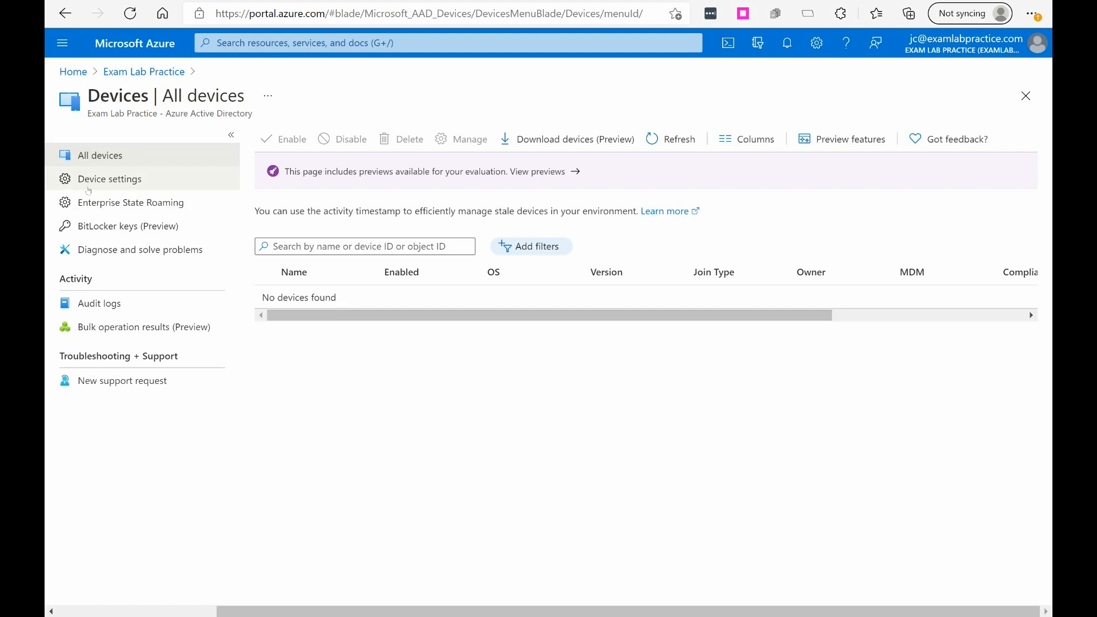
left_click(112, 189)
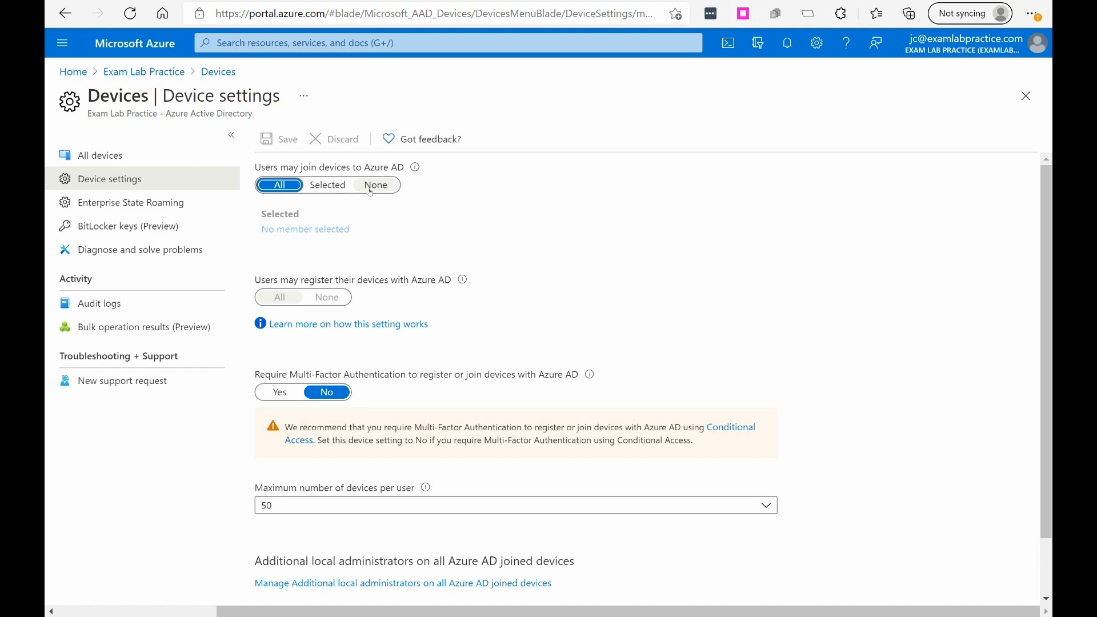
Step: Try limiting who may join devices to Azure AD to selected members, browse the members available to add, and discard the change
left_click(329, 185)
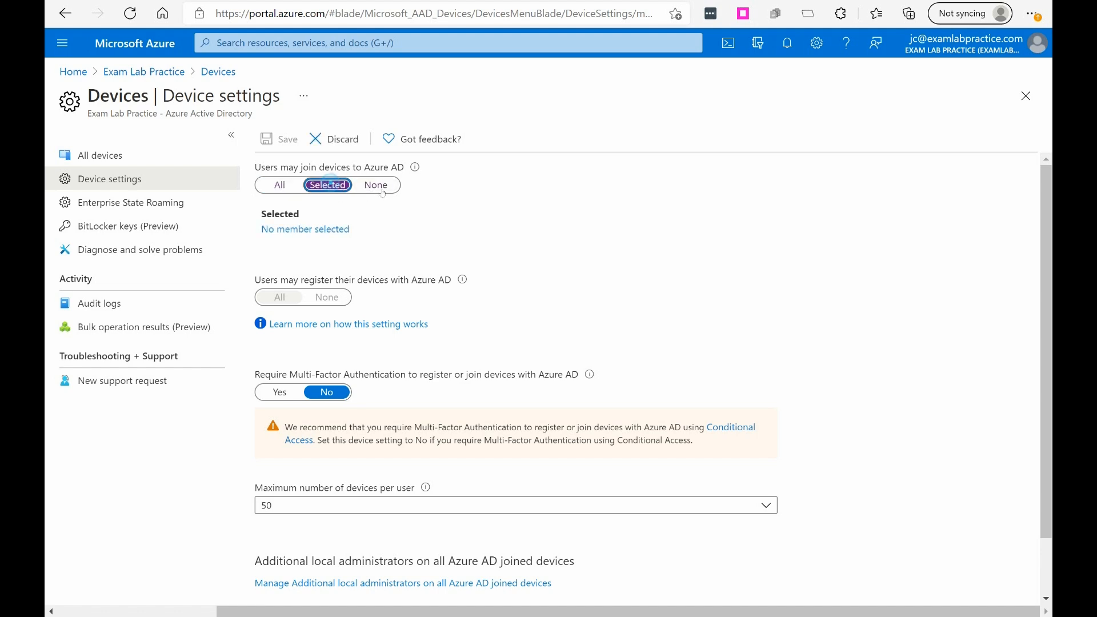
left_click(289, 229)
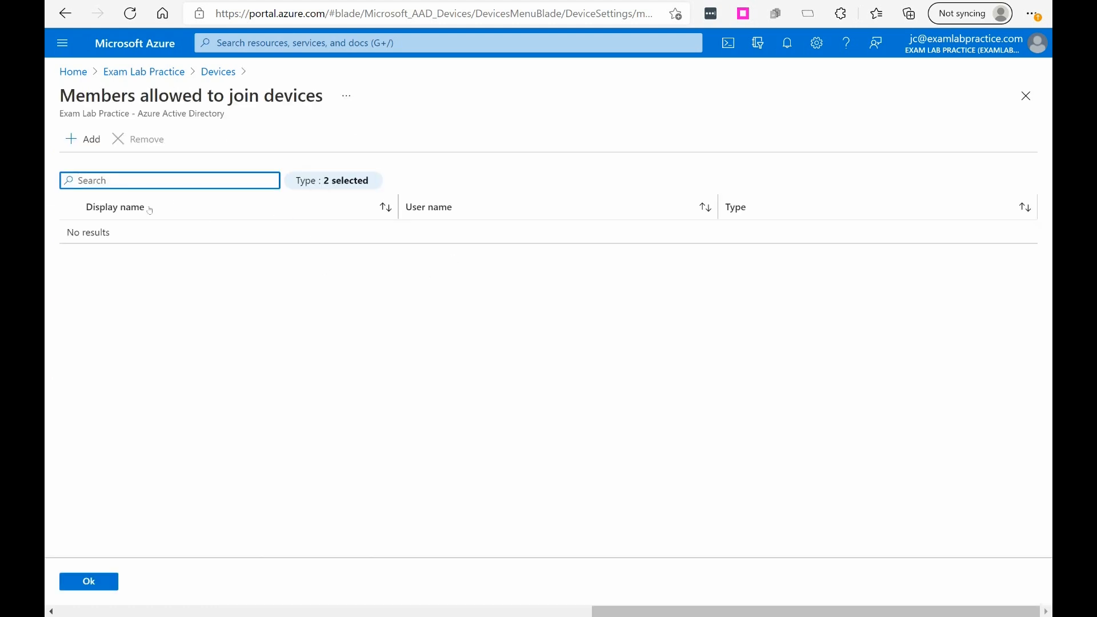
left_click(83, 139)
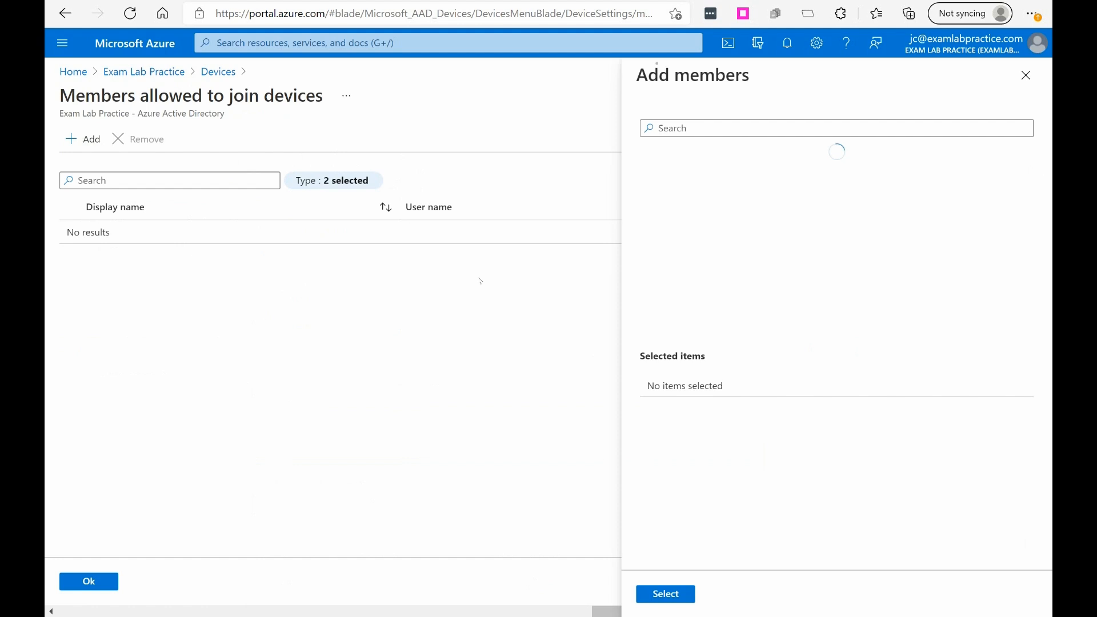
scroll(765, 194, "down", 10)
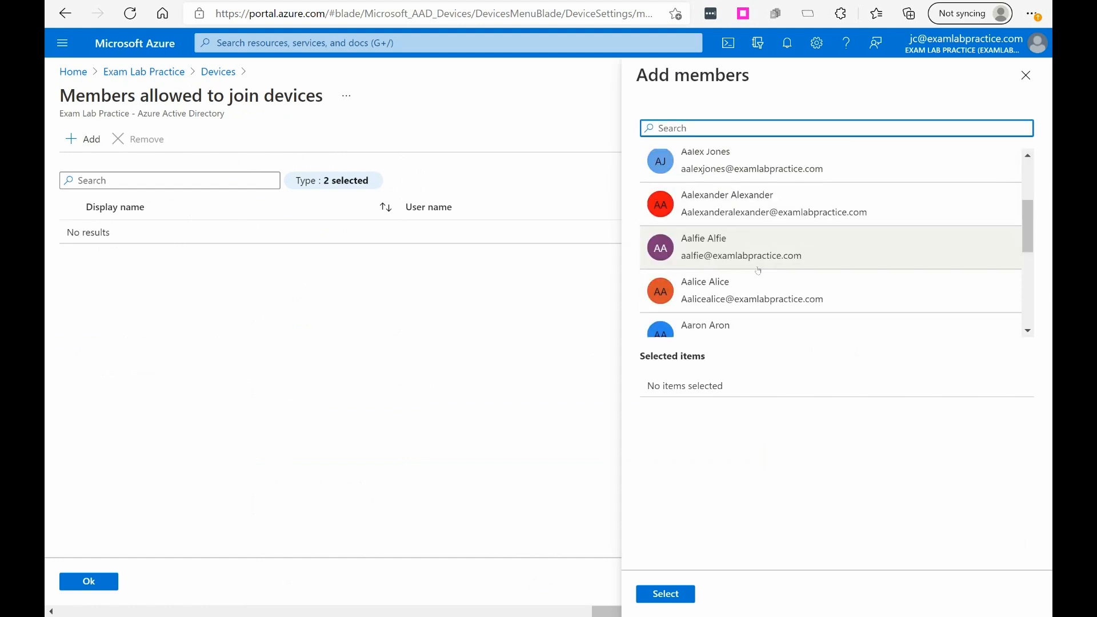
scroll(770, 255, "up", 10)
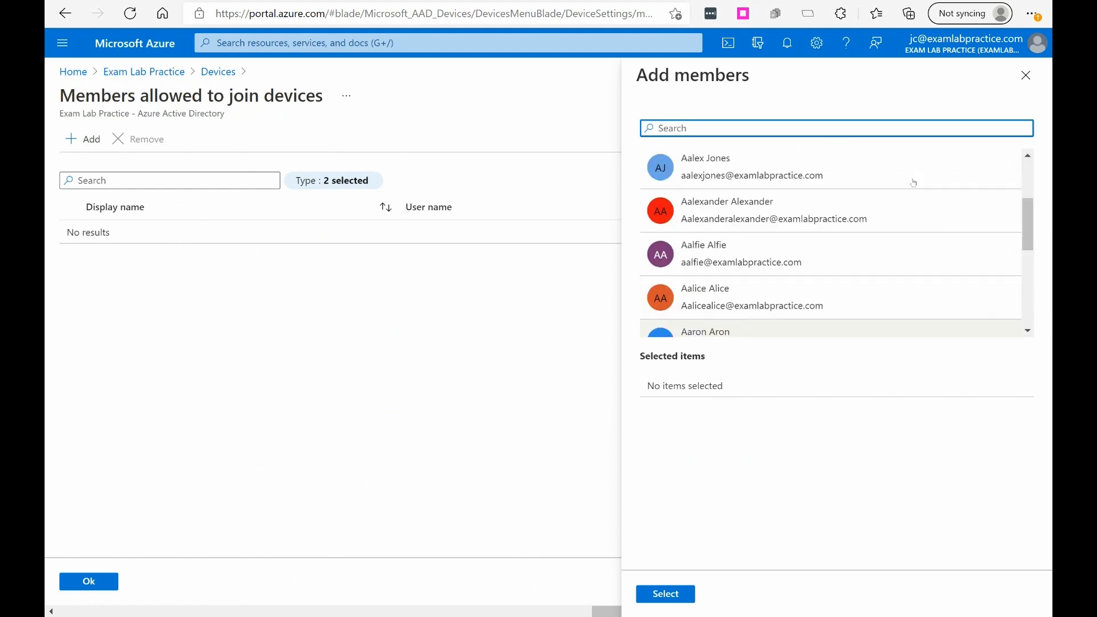
left_click(1026, 74)
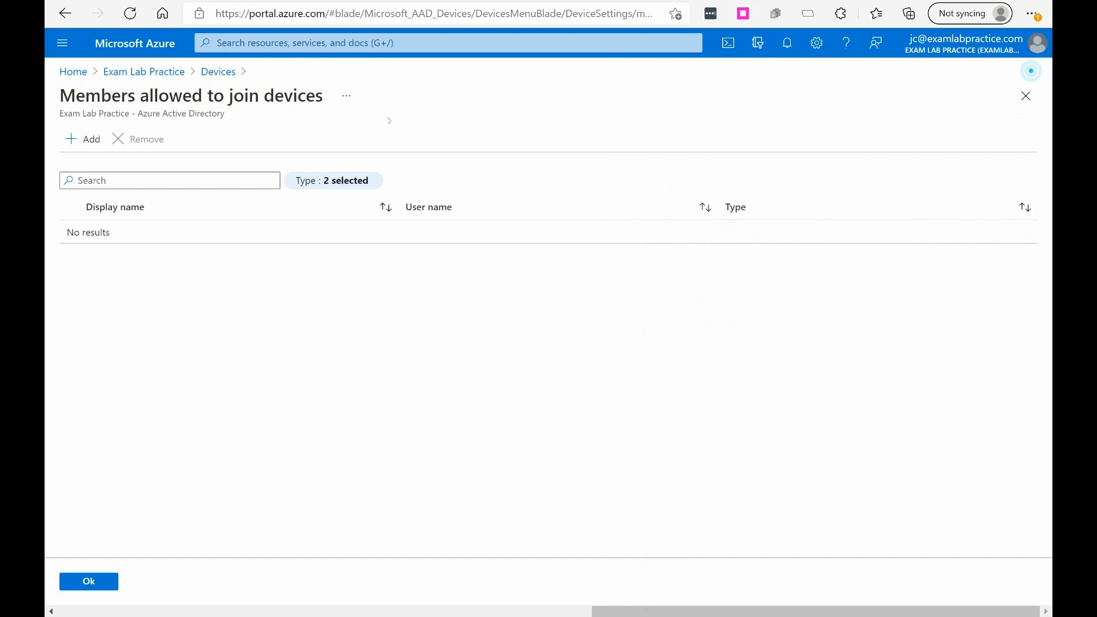
left_click(165, 73)
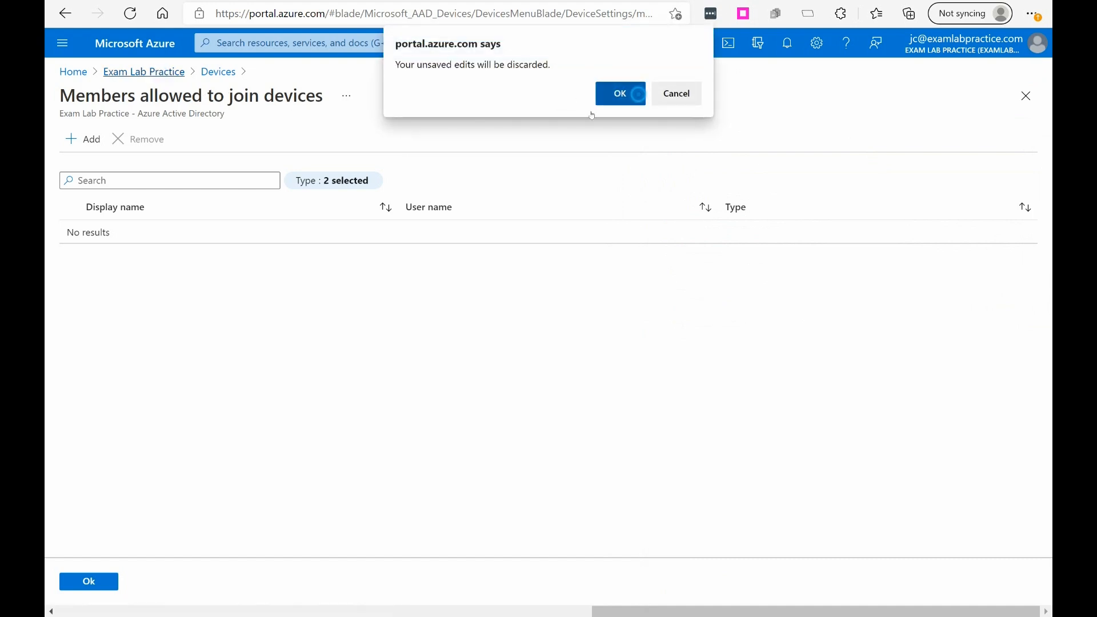
left_click(620, 93)
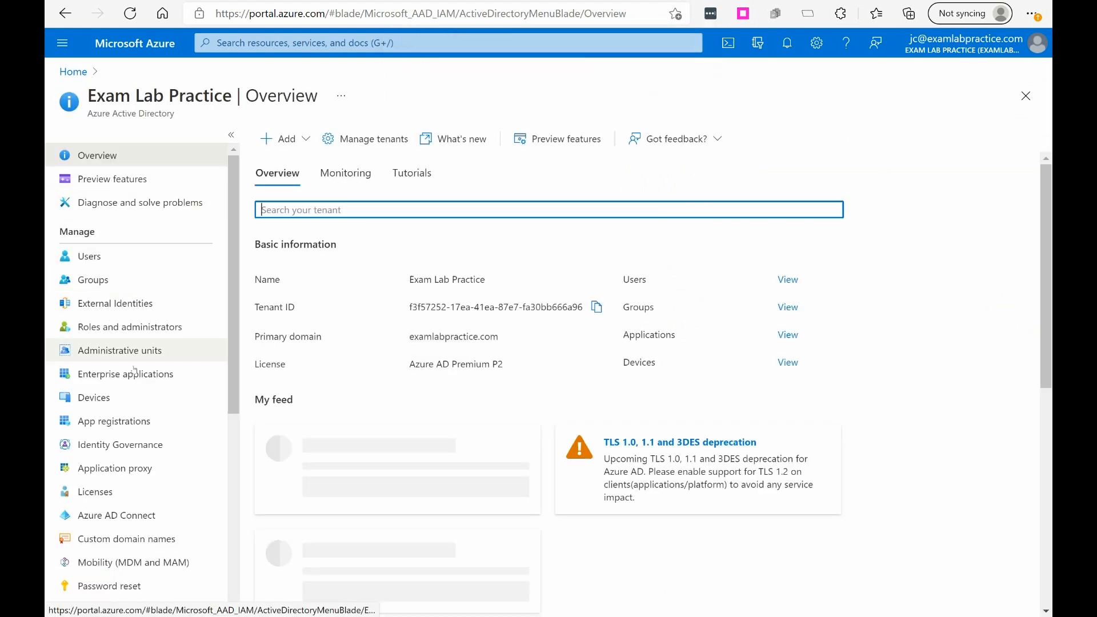
Step: Return to the Azure AD device settings and read the explanations of the device join and device registration options
left_click(94, 396)
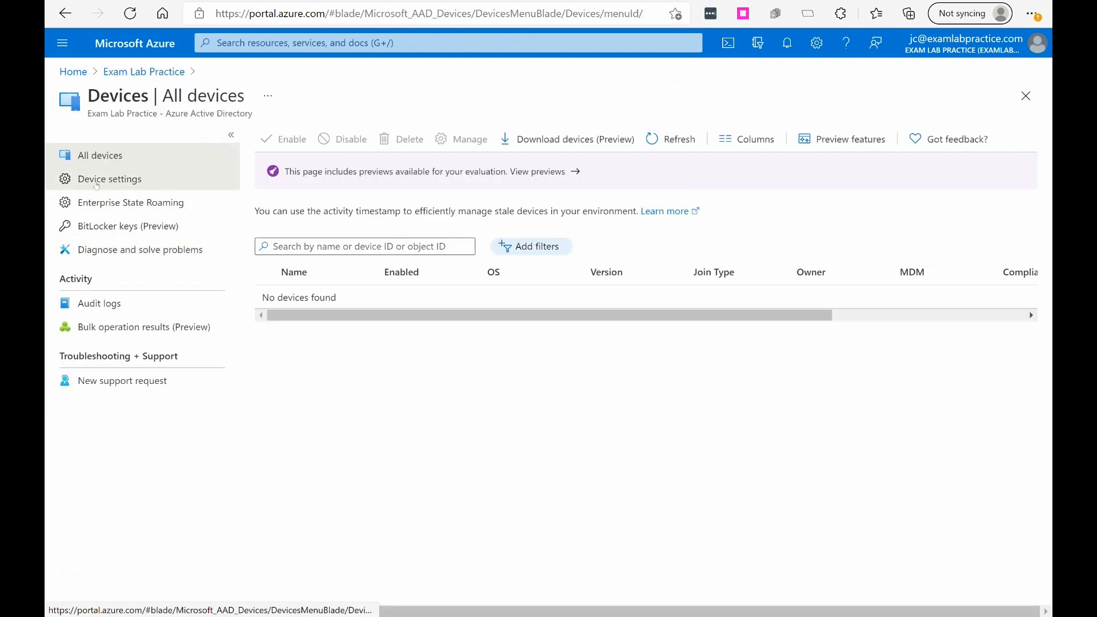
left_click(110, 178)
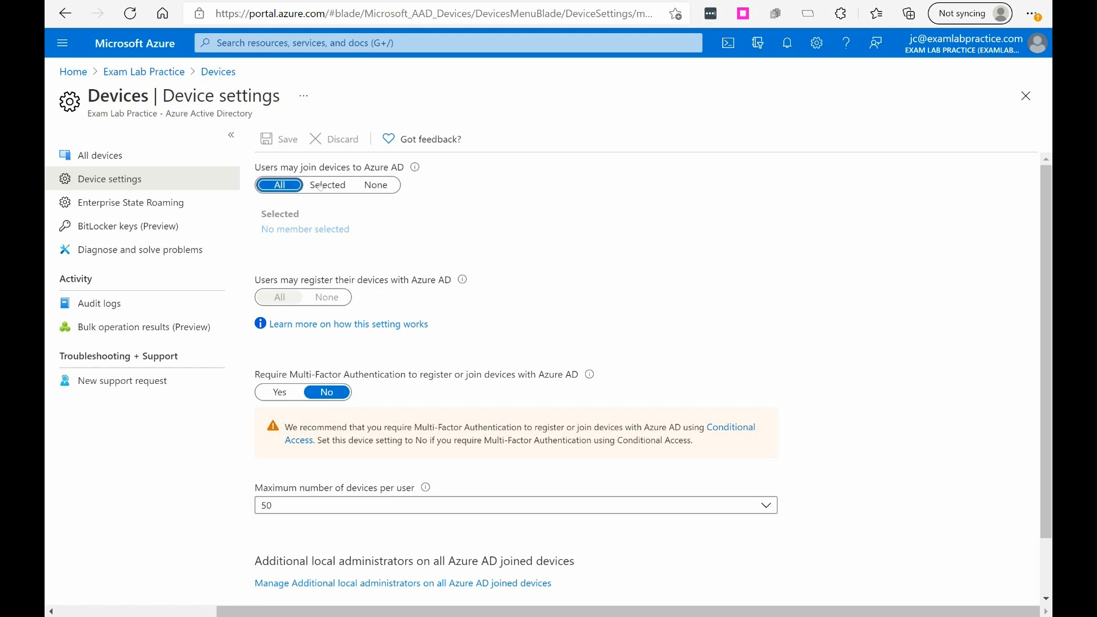
mouse_move(415, 169)
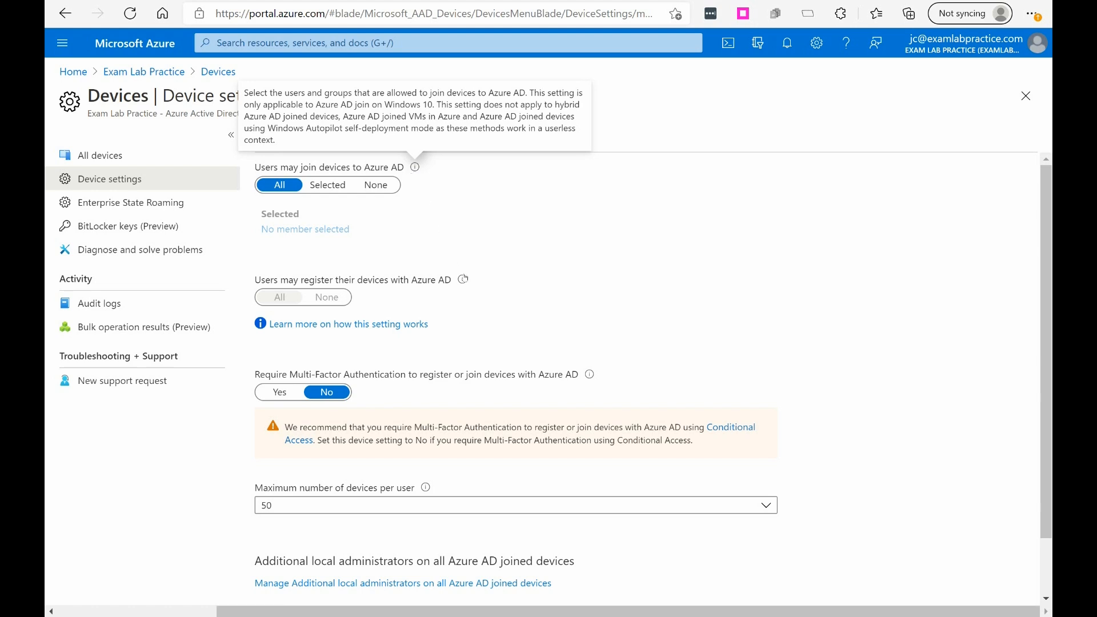
mouse_move(464, 279)
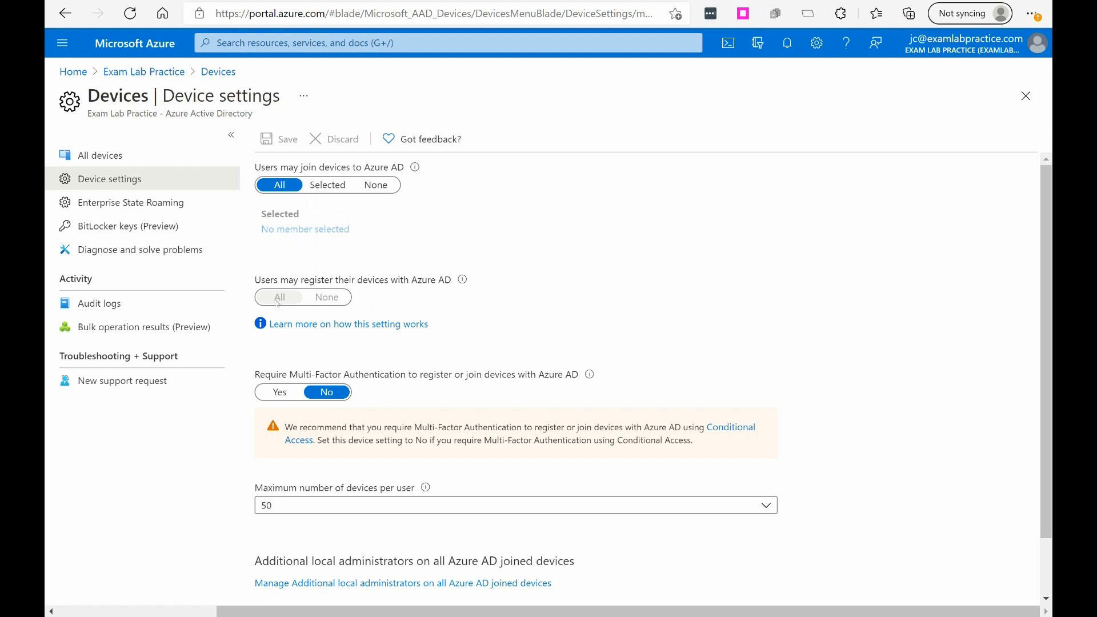
Step: Try requiring Multi-Factor Authentication for device registration, set it back to No, and view the options for maximum devices per user
mouse_move(467, 285)
mouse_move(417, 170)
left_click(272, 394)
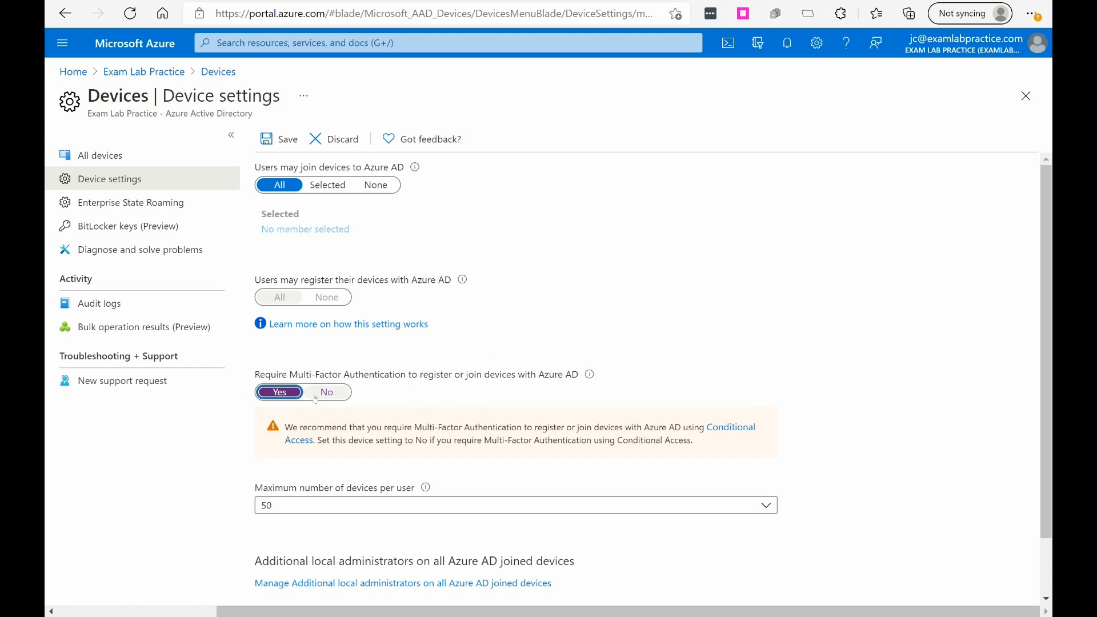
left_click(327, 394)
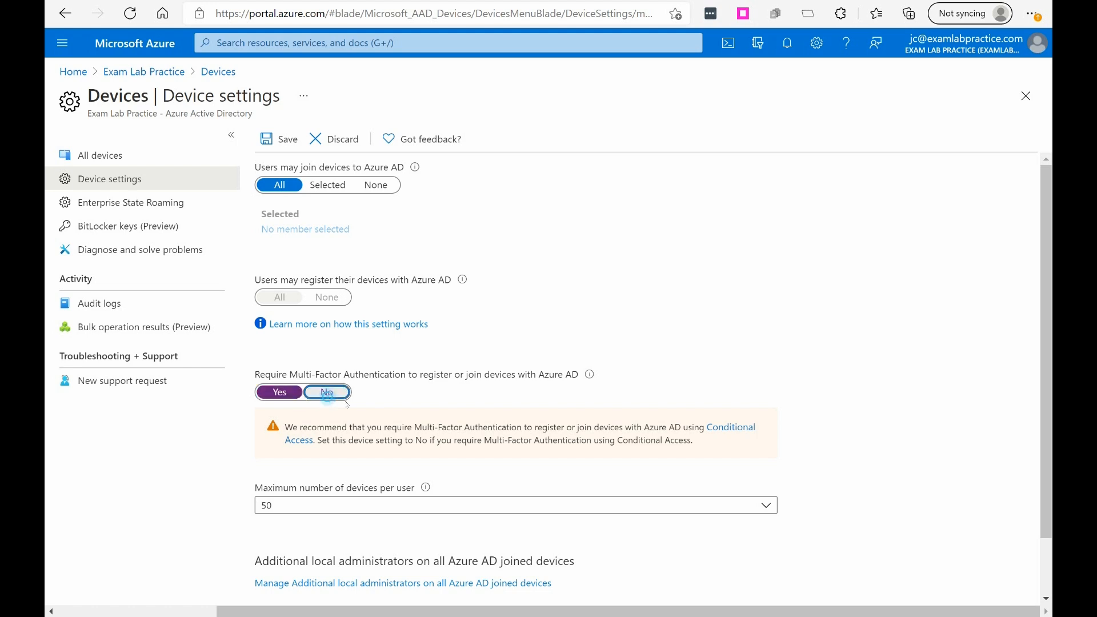
scroll(450, 485, "down", 1)
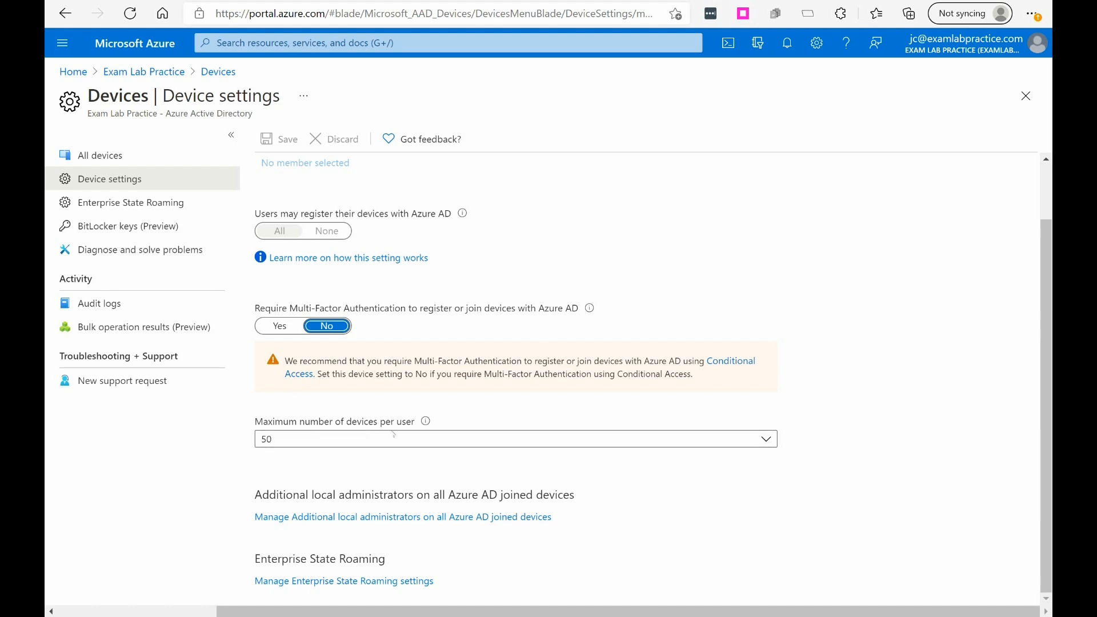
left_click(303, 440)
left_click(314, 438)
left_click(317, 439)
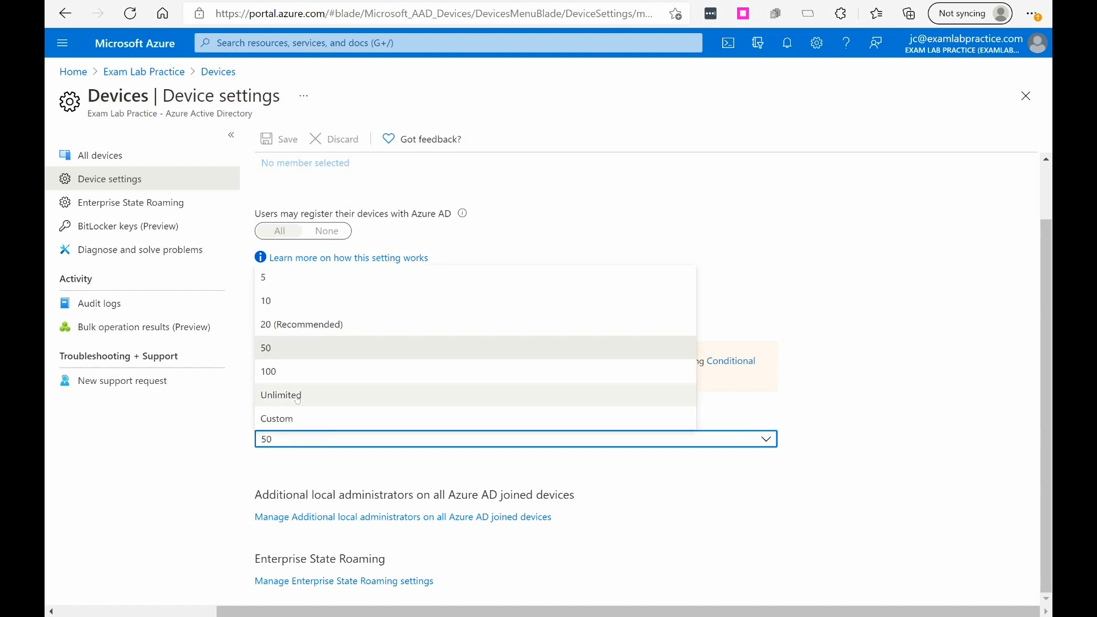
left_click(358, 475)
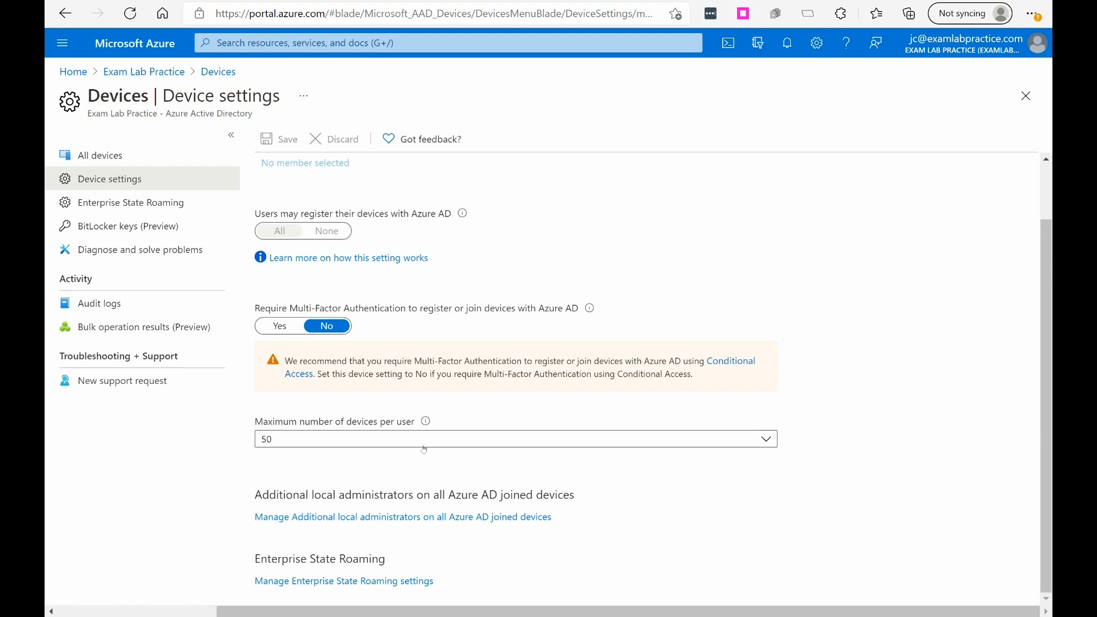
scroll(591, 521, "up", 1)
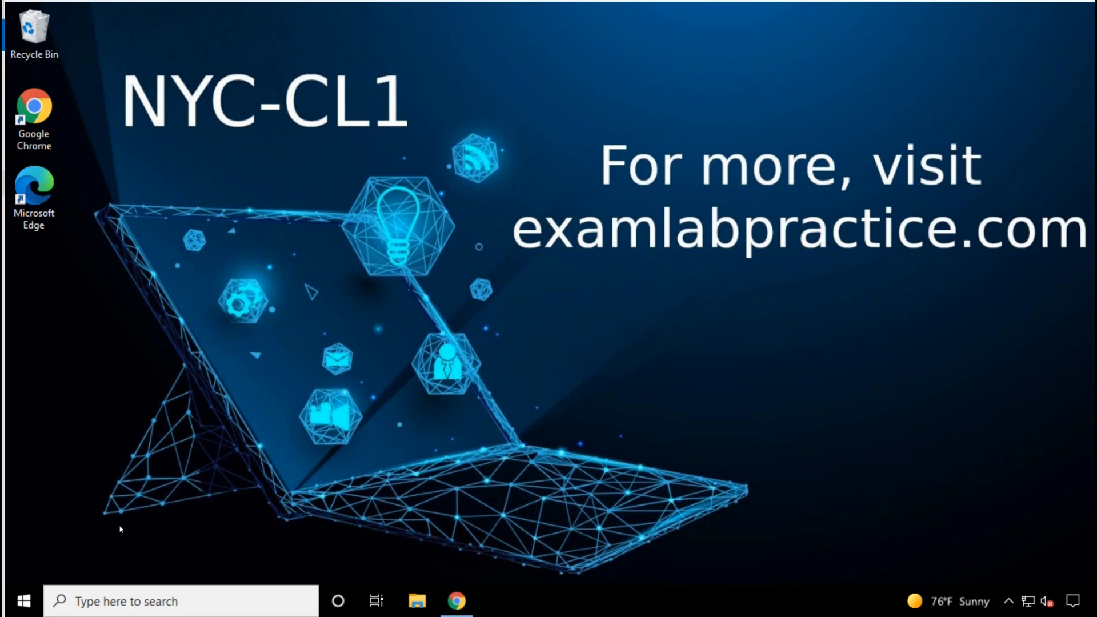
Step: On the Windows client NYC-CL1, open the Access work or school account settings
left_click(23, 601)
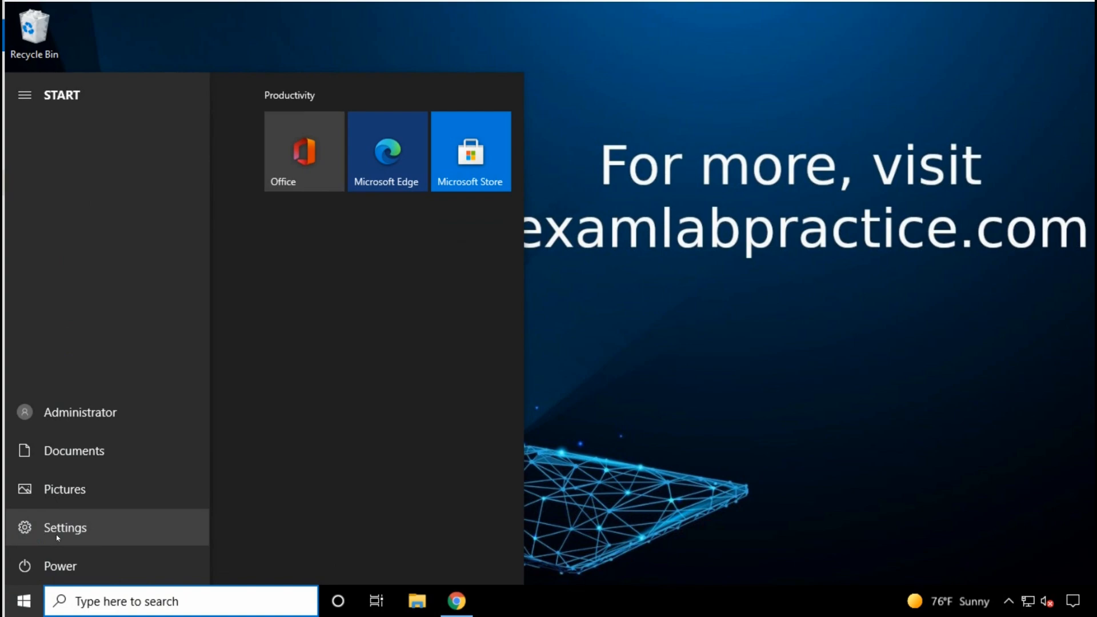
left_click(56, 533)
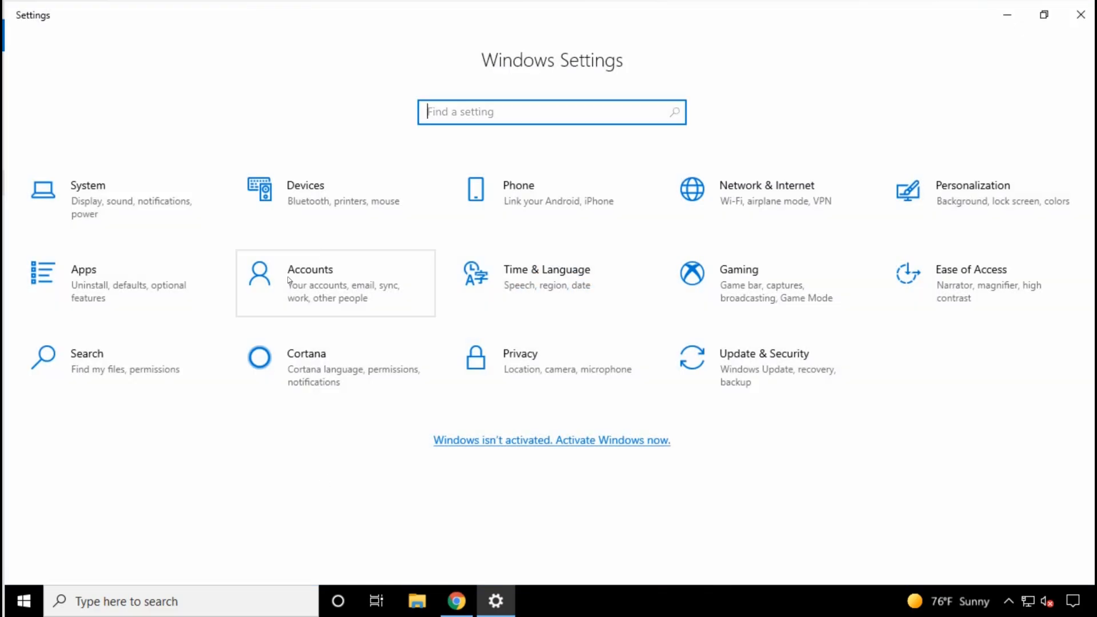
left_click(297, 290)
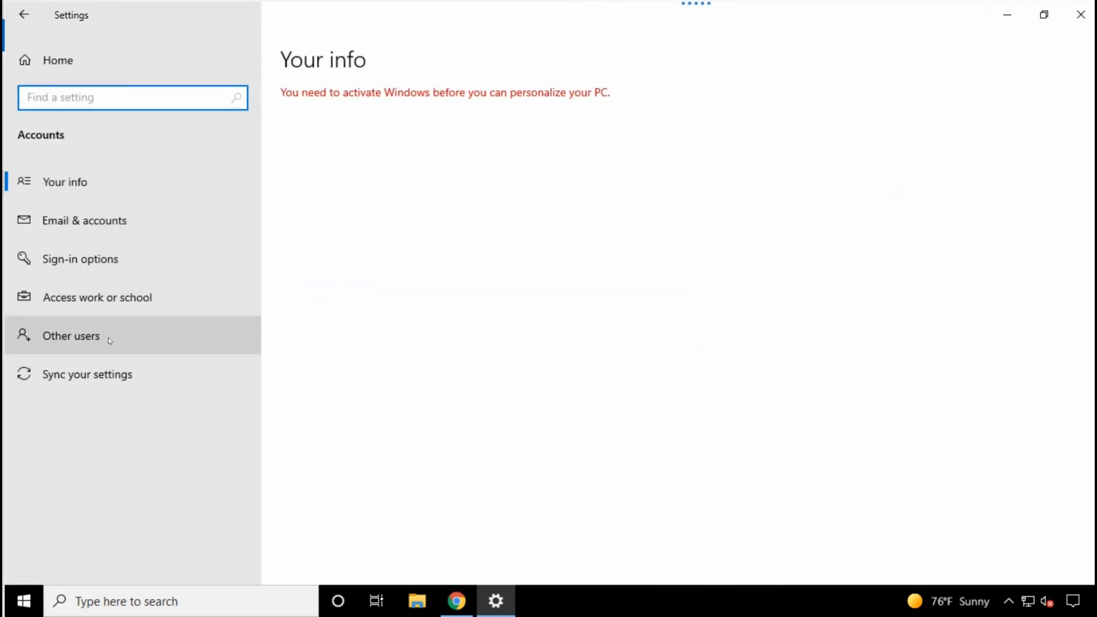
left_click(79, 301)
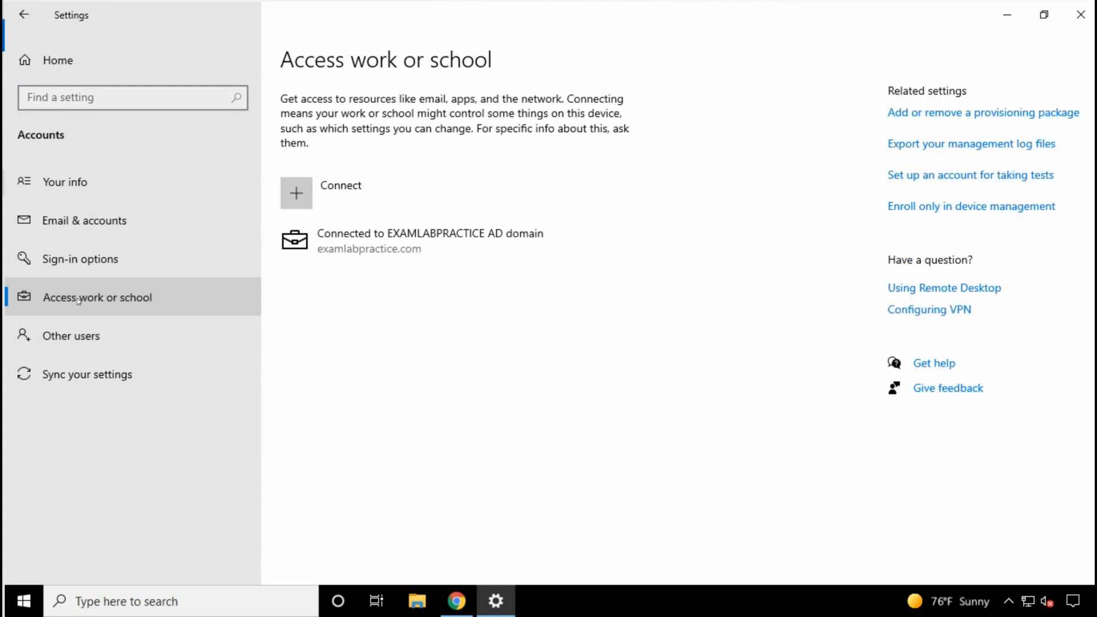
Step: Start connecting a work or school account and submit the administrator's email address
left_click(300, 191)
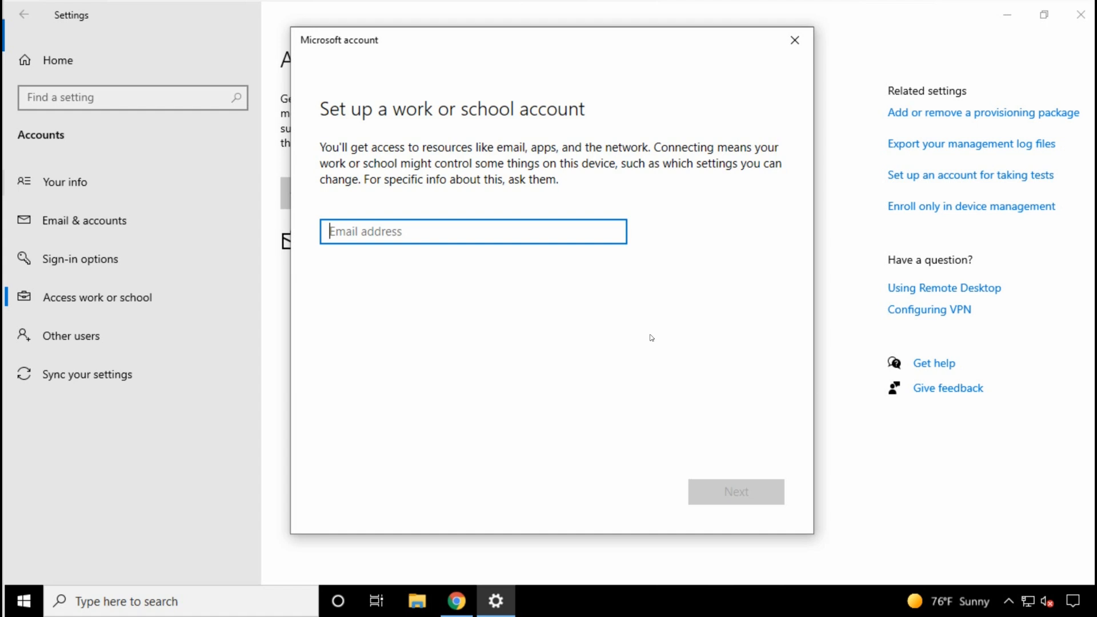
key("Return")
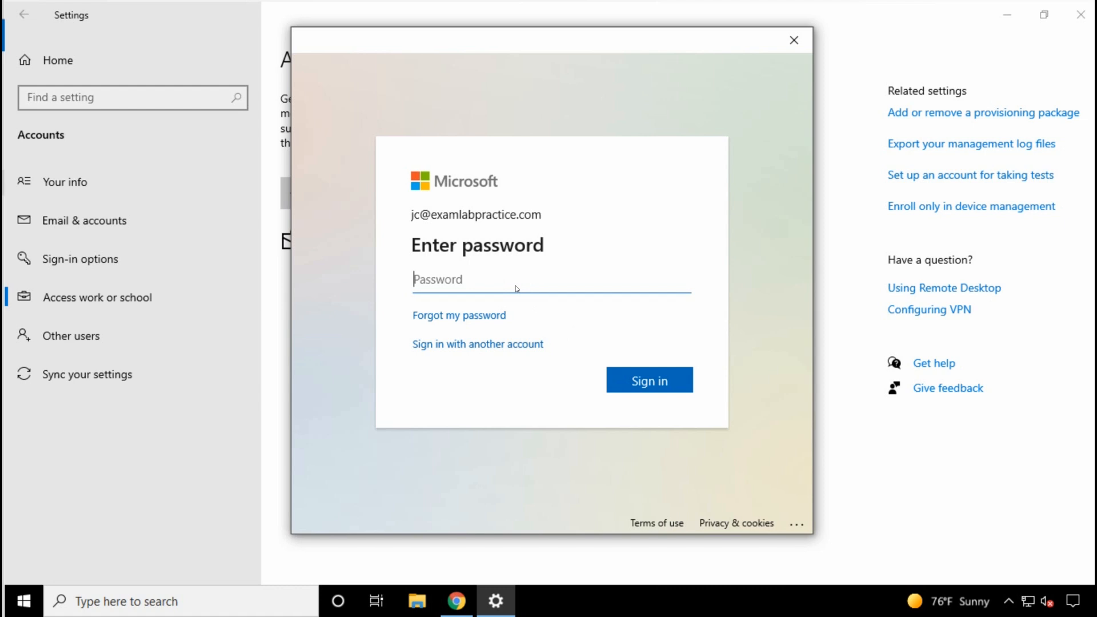
Step: Enter the account password, sign in, and finish the work or school account setup
type("****")
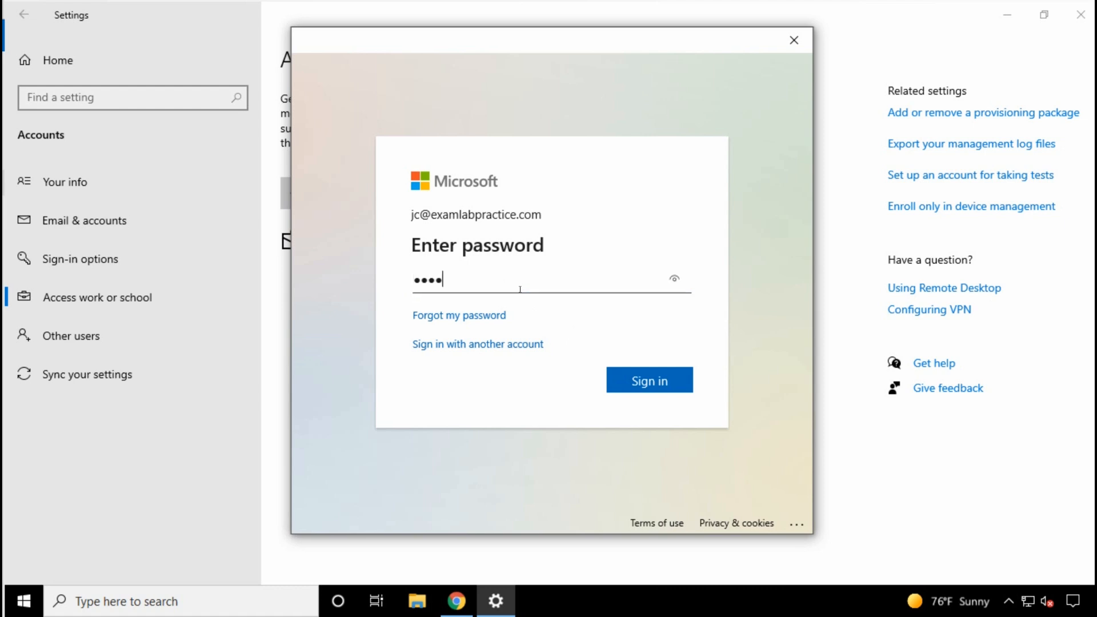
key("BackSpace")
key("ctrl+v")
type("•")
left_click(661, 384)
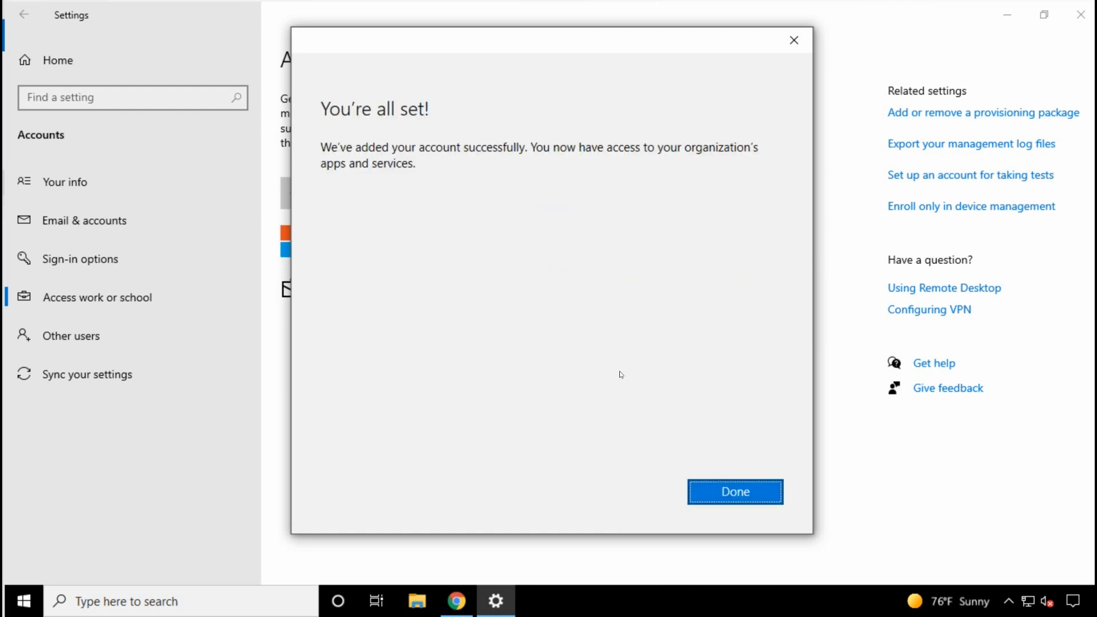
left_click(752, 503)
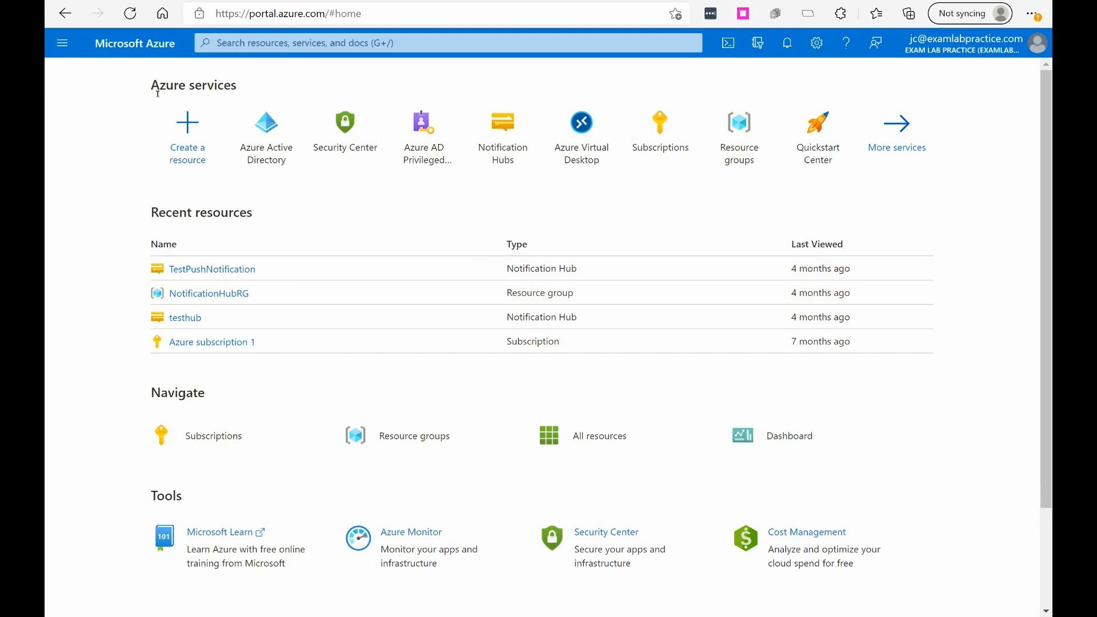
Step: Return to the Azure portal, view all devices in Azure Active Directory, and select NYC-CL1
left_click(69, 50)
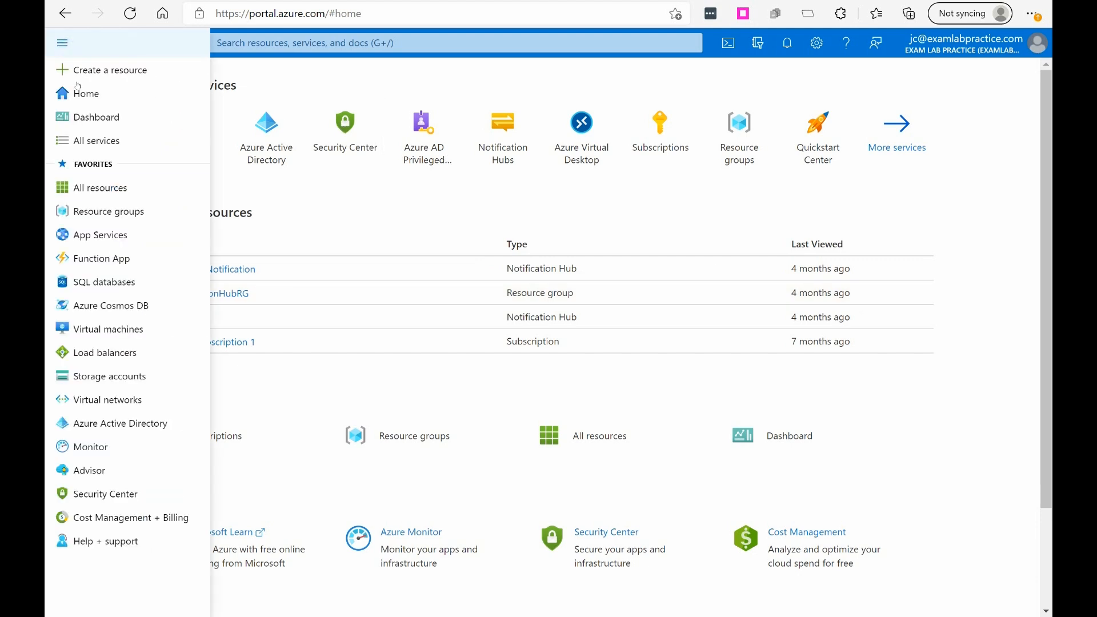
left_click(95, 425)
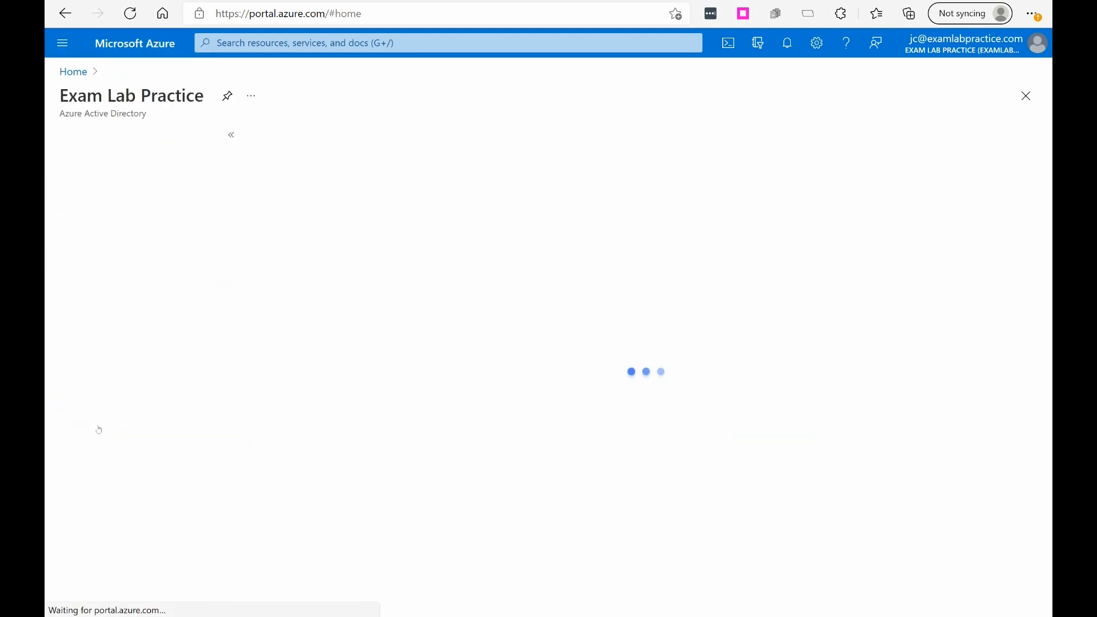
left_click(95, 398)
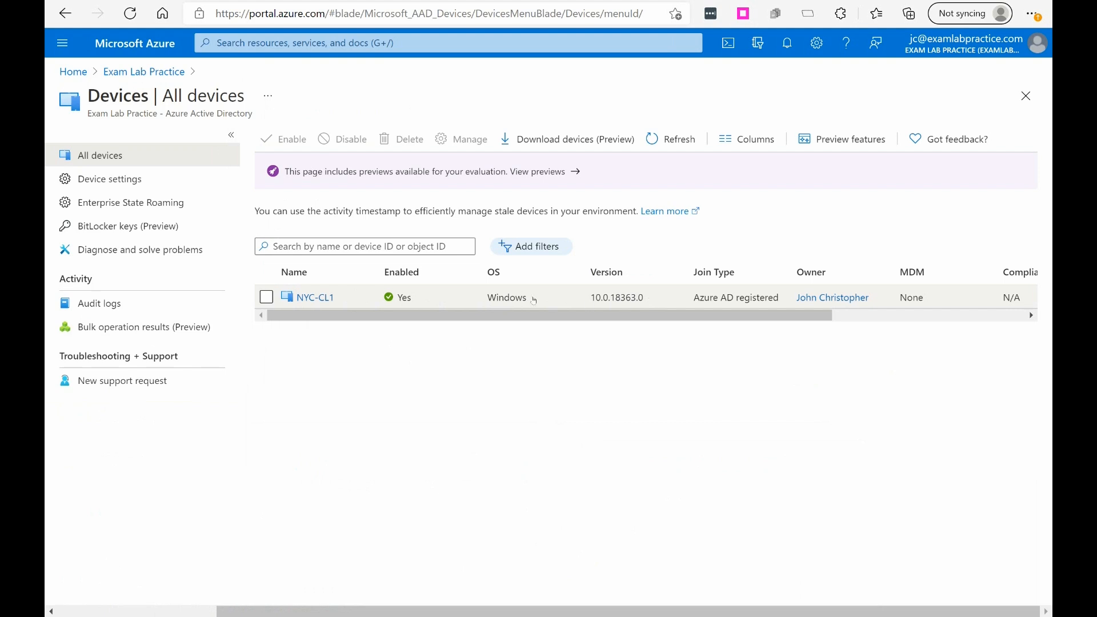
left_click(583, 295)
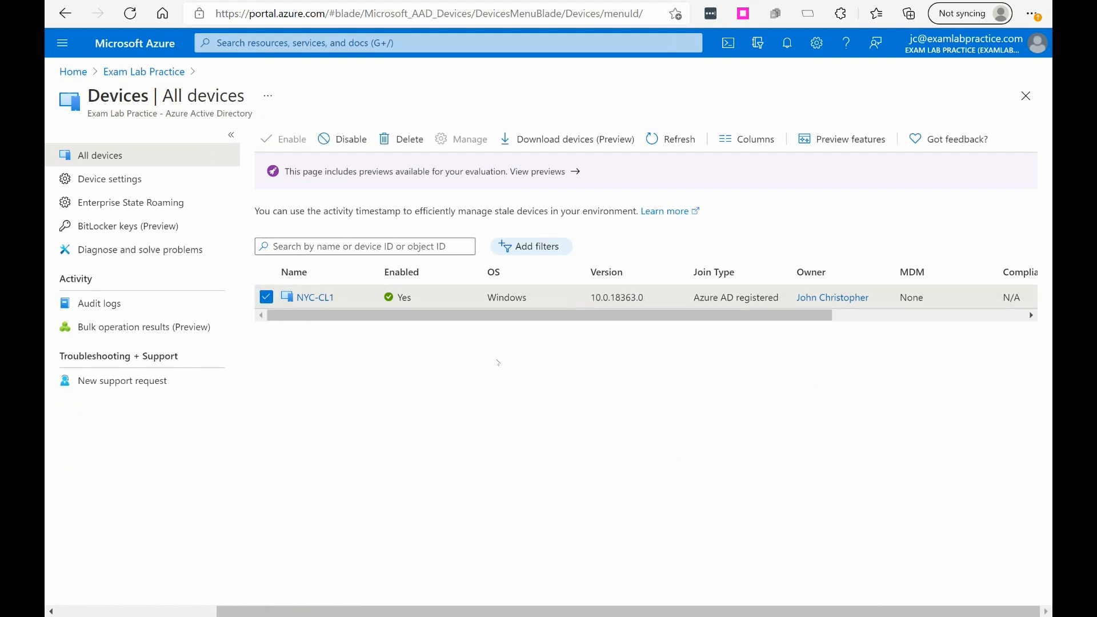
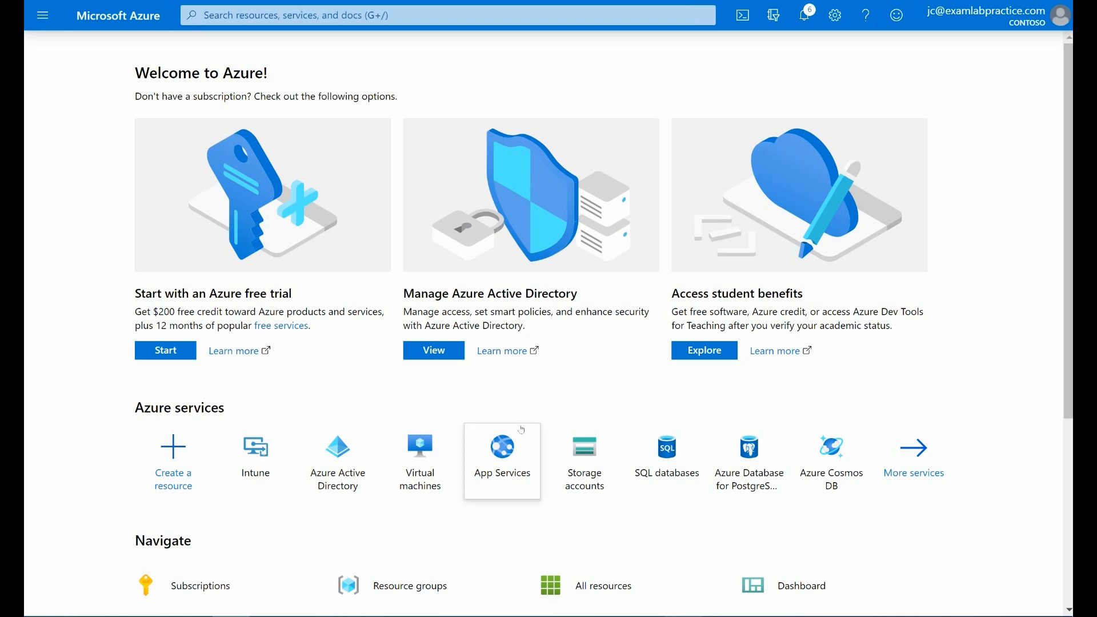
Step: Open the users list in Azure Active Directory and start creating a new user in the organization
left_click(44, 16)
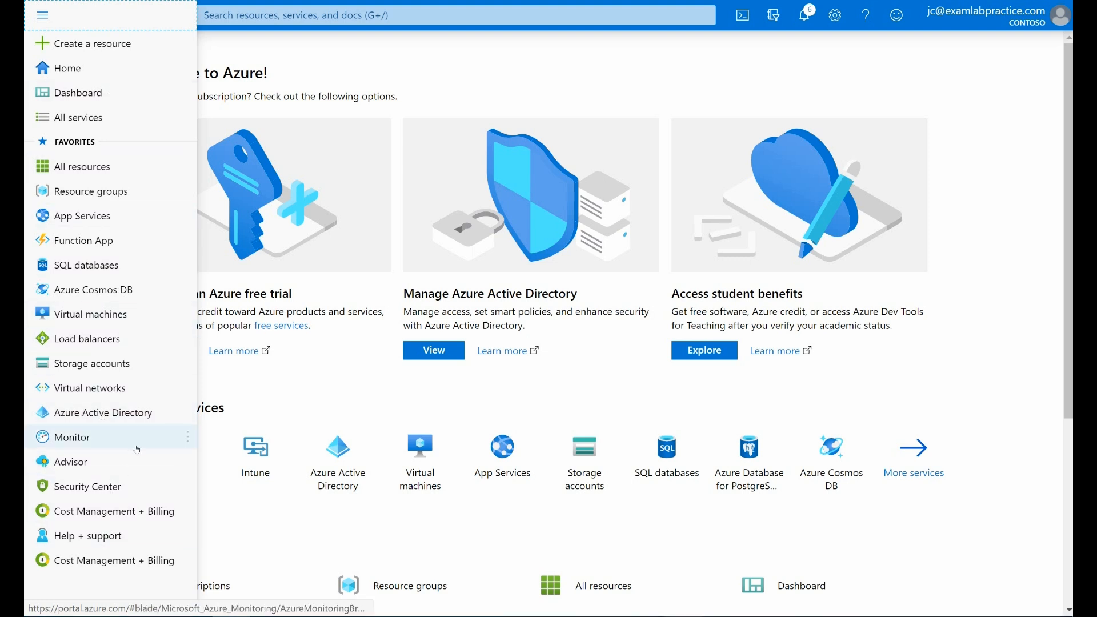
mouse_move(134, 422)
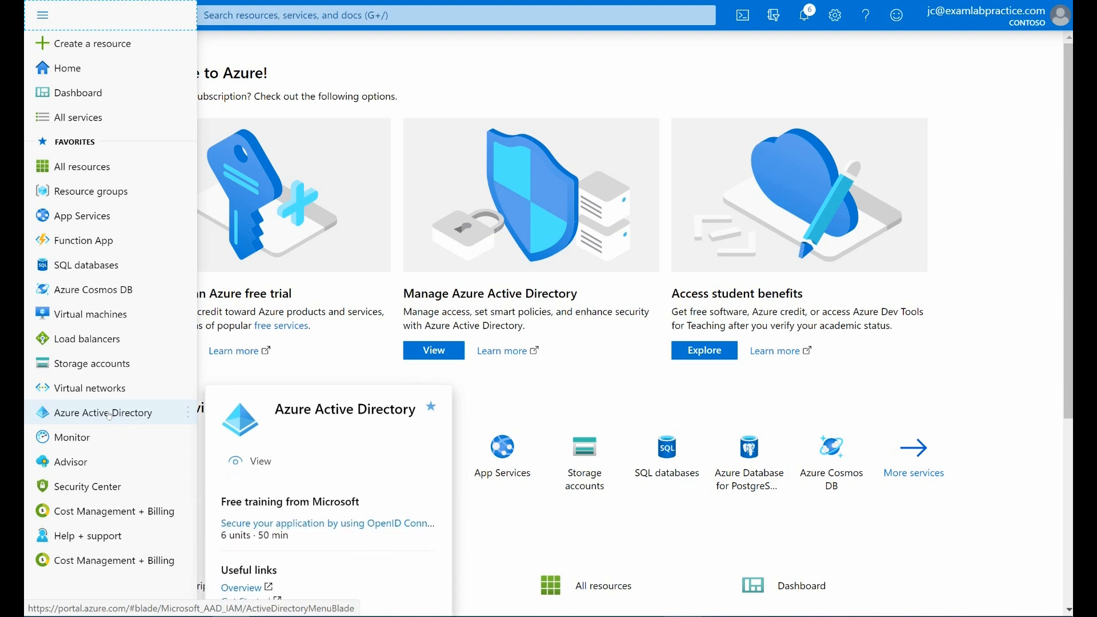
left_click(111, 416)
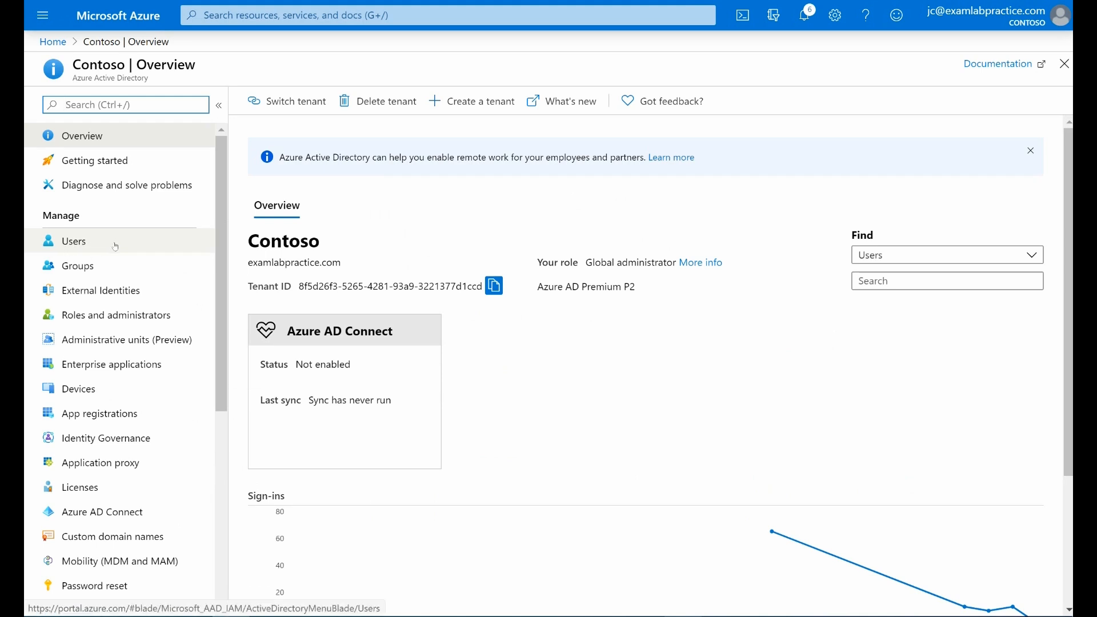
left_click(114, 247)
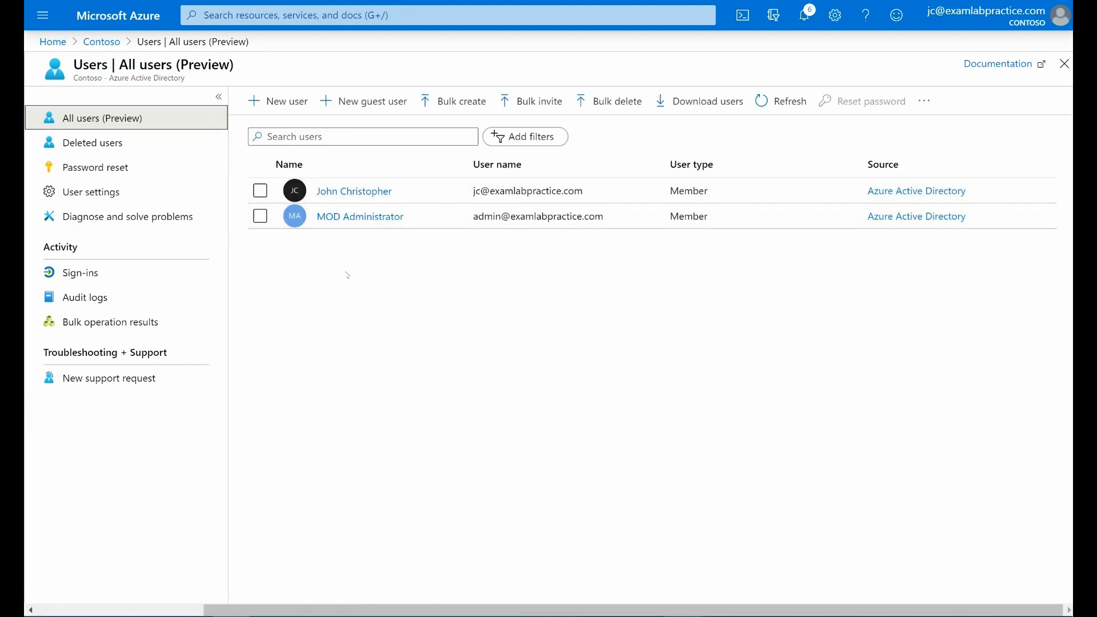
left_click(283, 107)
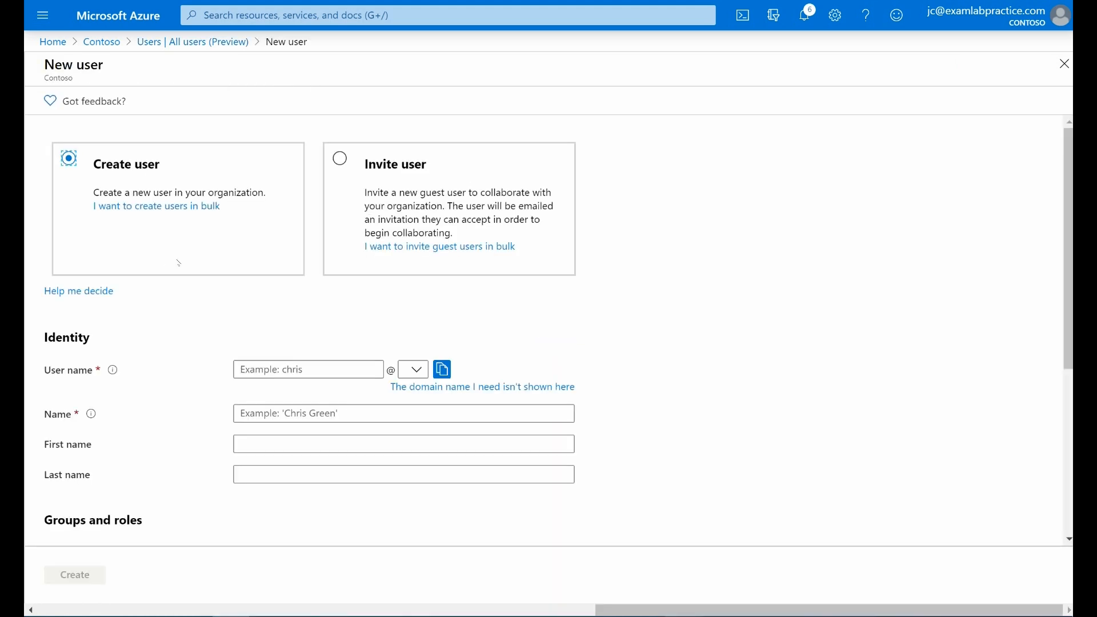
scroll(207, 247, "down", 2)
scroll(207, 247, "up", 2)
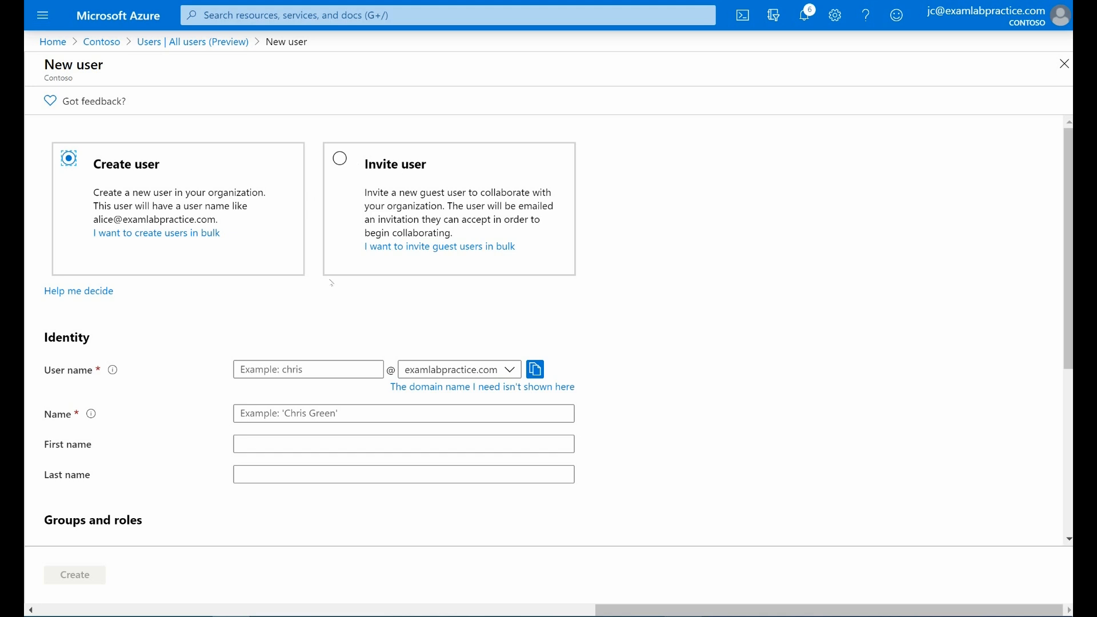
Step: Enter the new user's user name under the examlabpractice.com domain and fill in the full display name
scroll(326, 276, "down", 3)
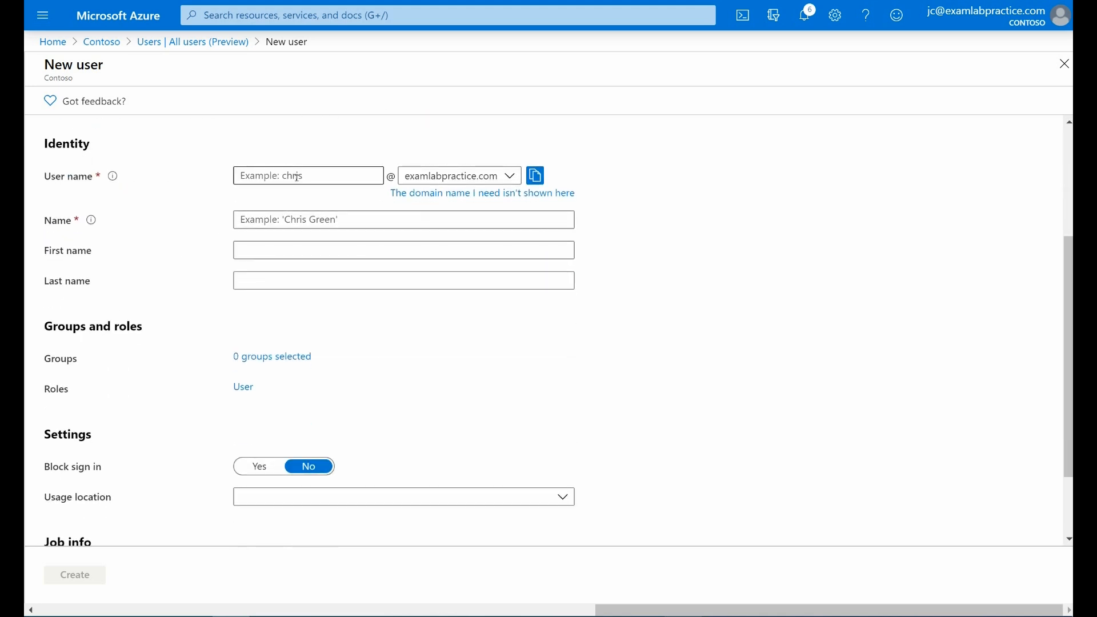
left_click(297, 177)
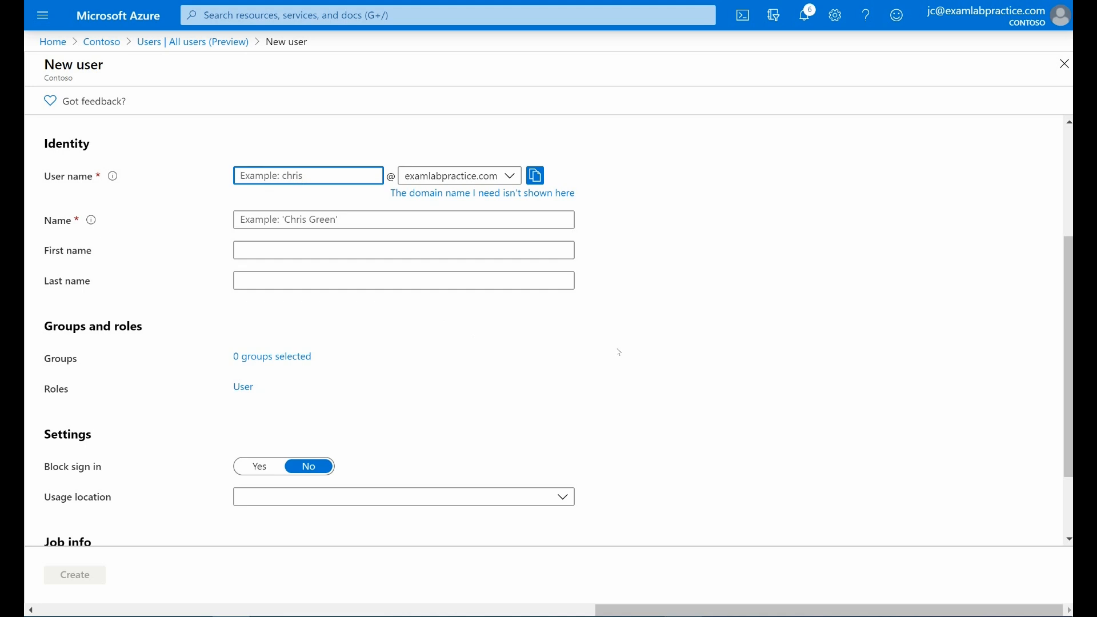
left_click(380, 216)
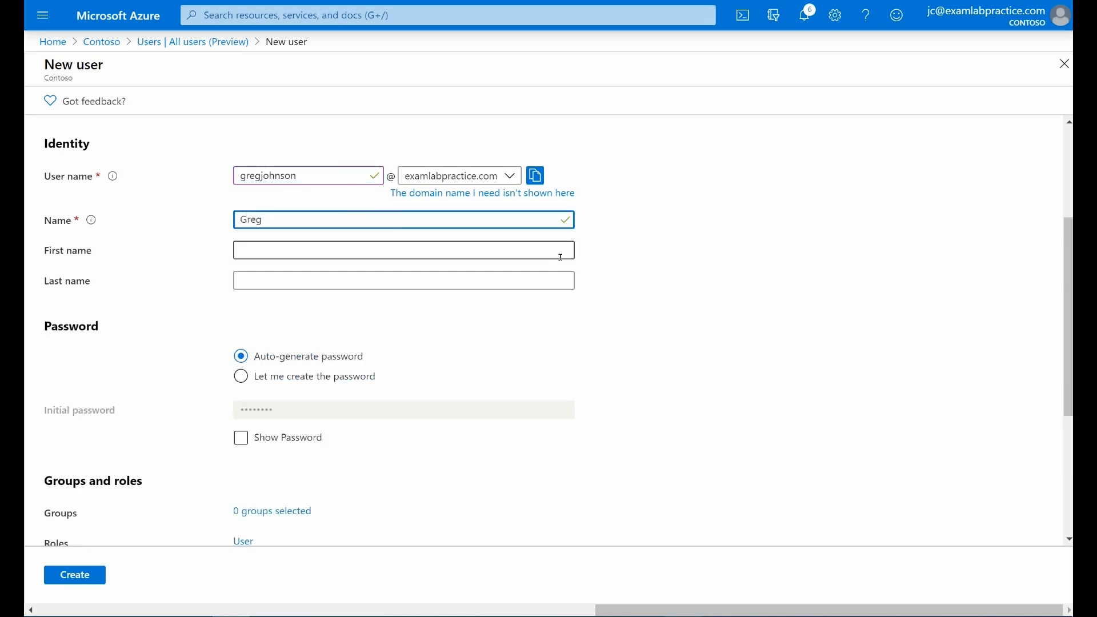
Step: Fill in the new user's first name and last name, correcting the capitalization of the first name
left_click(561, 257)
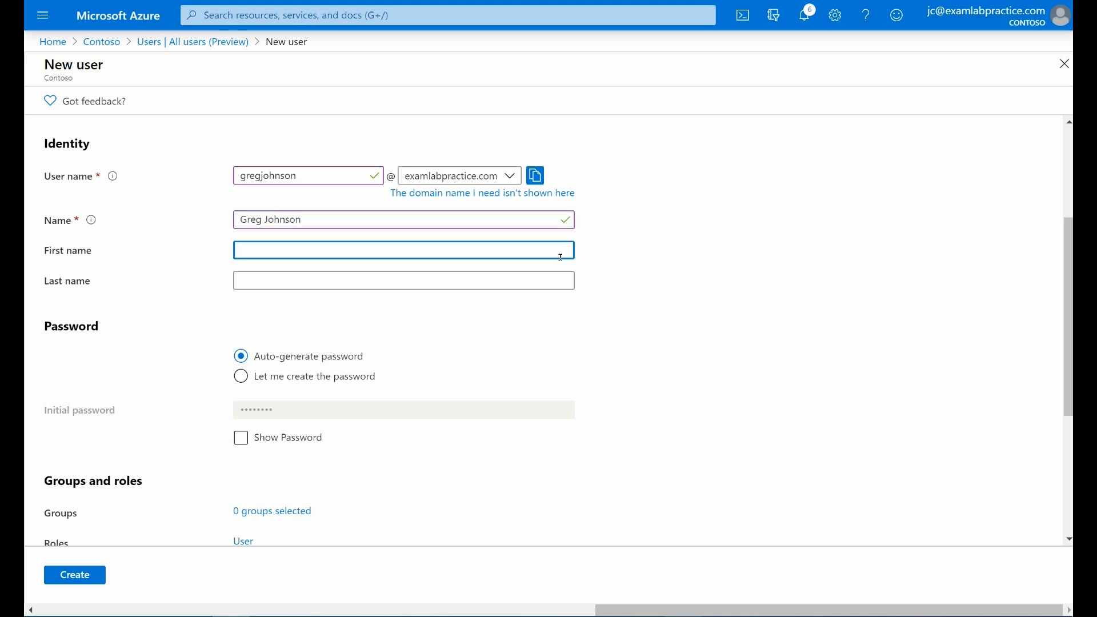
key("Tab")
key("shift+Tab")
key("Tab")
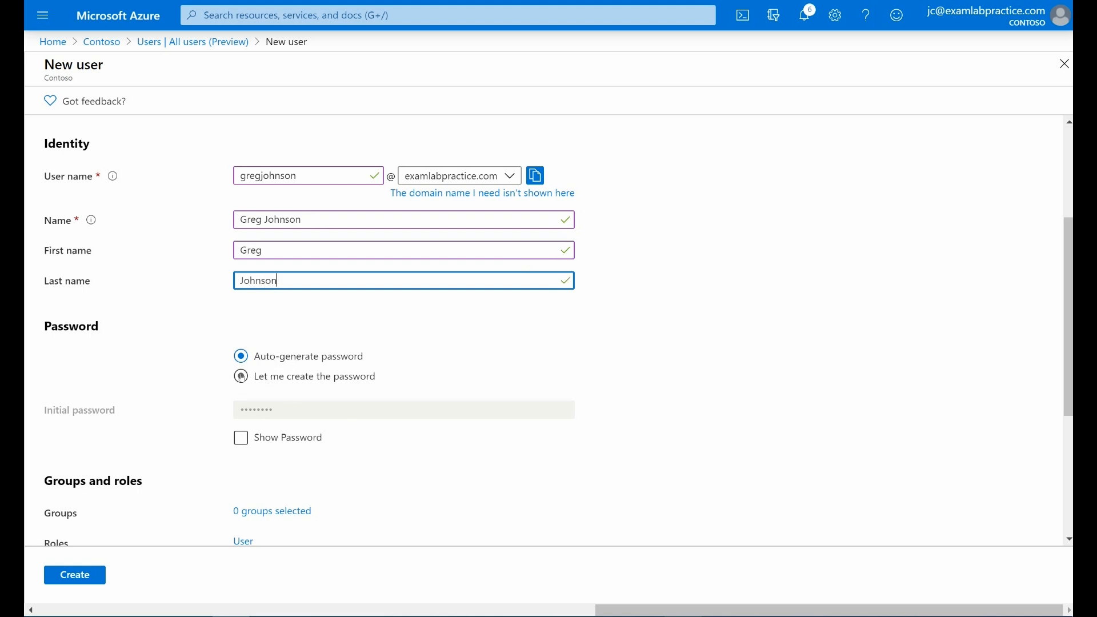
Step: Reveal the auto-generated initial password, hide it again, and view the assignable directory roles without selecting any
left_click(241, 439)
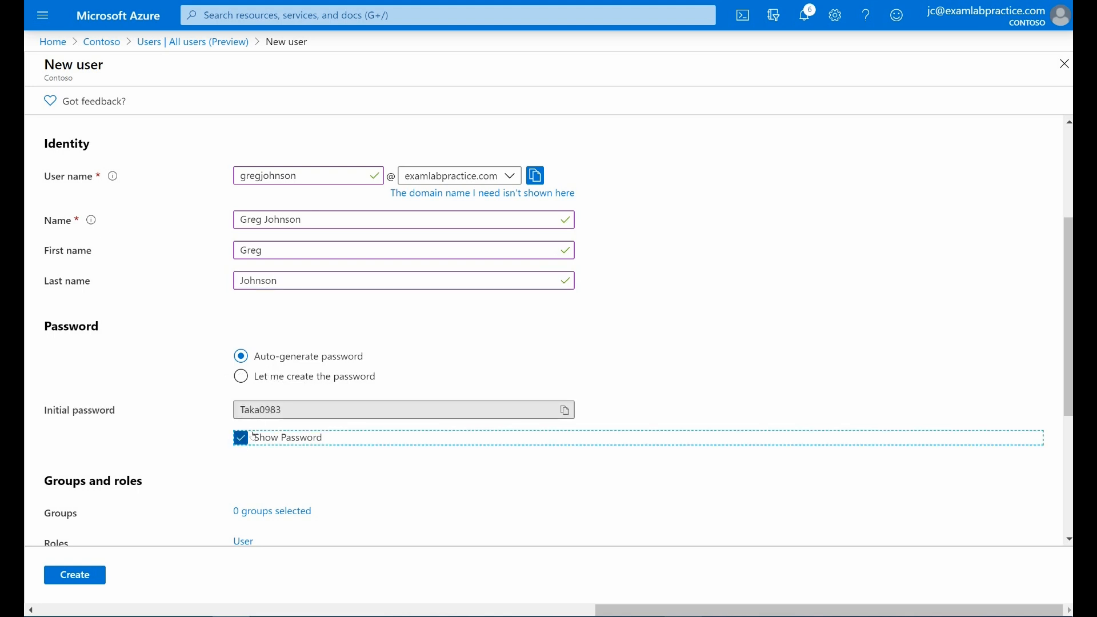
left_click(242, 438)
scroll(307, 394, "down", 3)
scroll(362, 311, "up", 1)
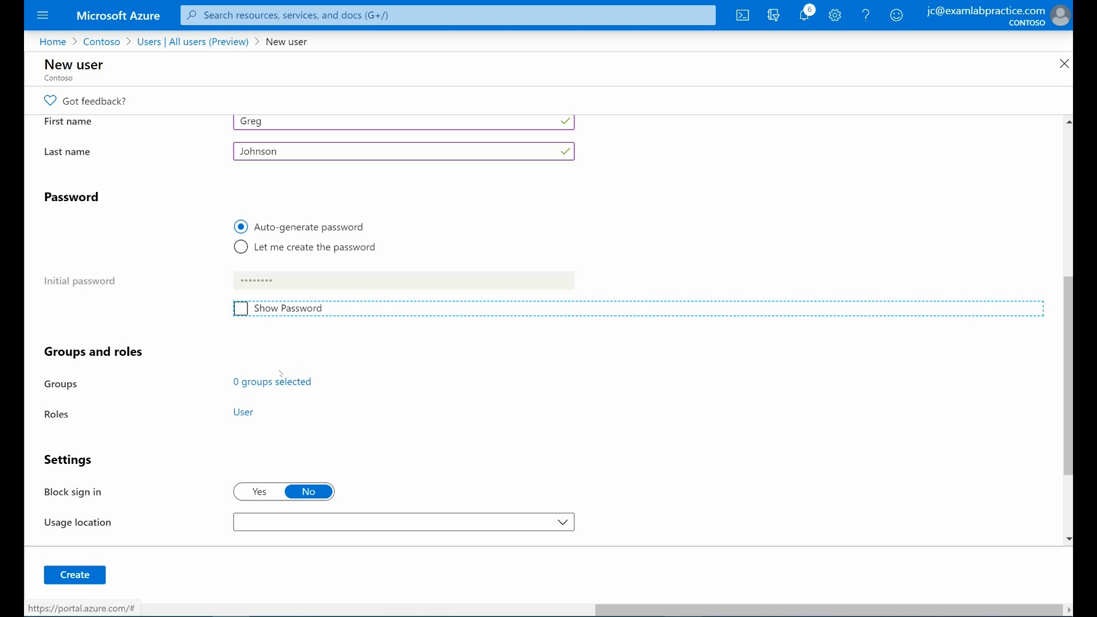
left_click(241, 412)
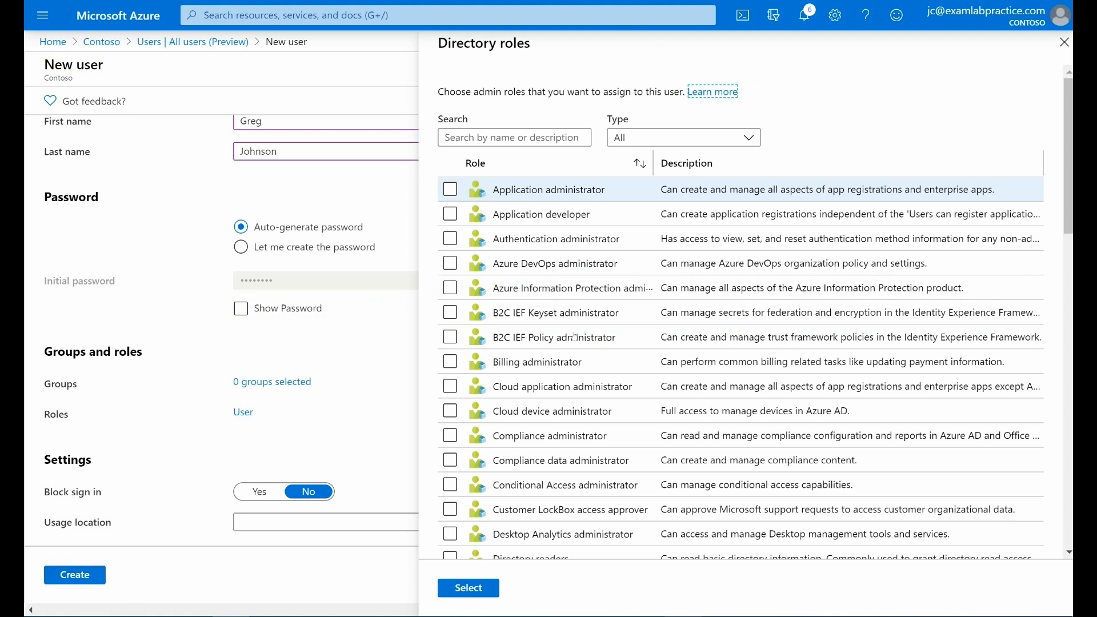
left_click(1064, 43)
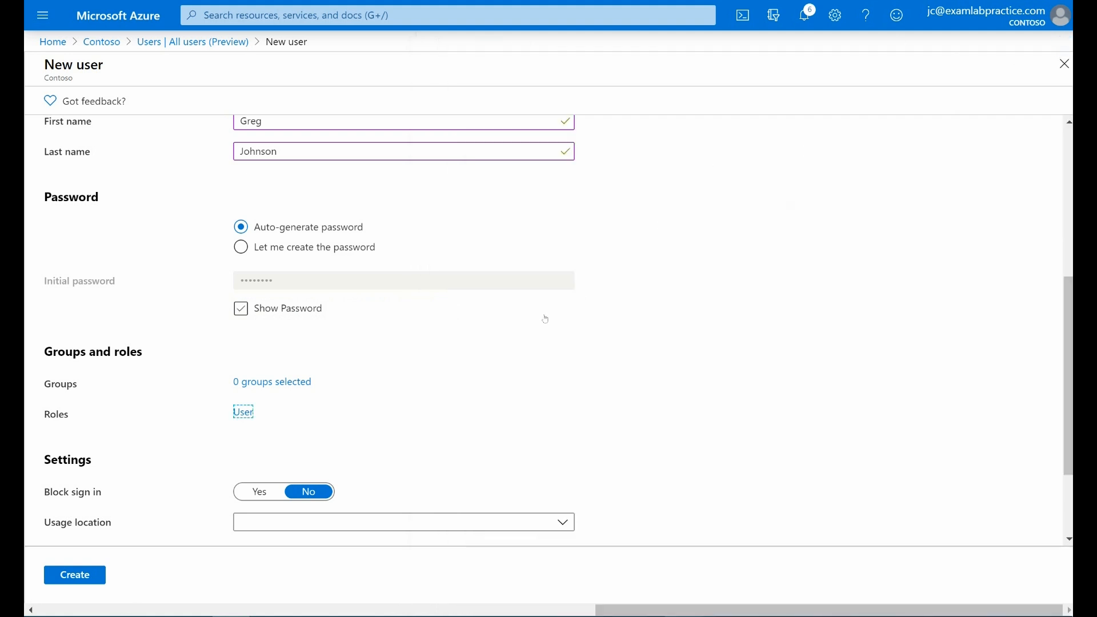
Step: Switch the new user's Block sign in setting to Yes and back to No
scroll(543, 316, "down", 2)
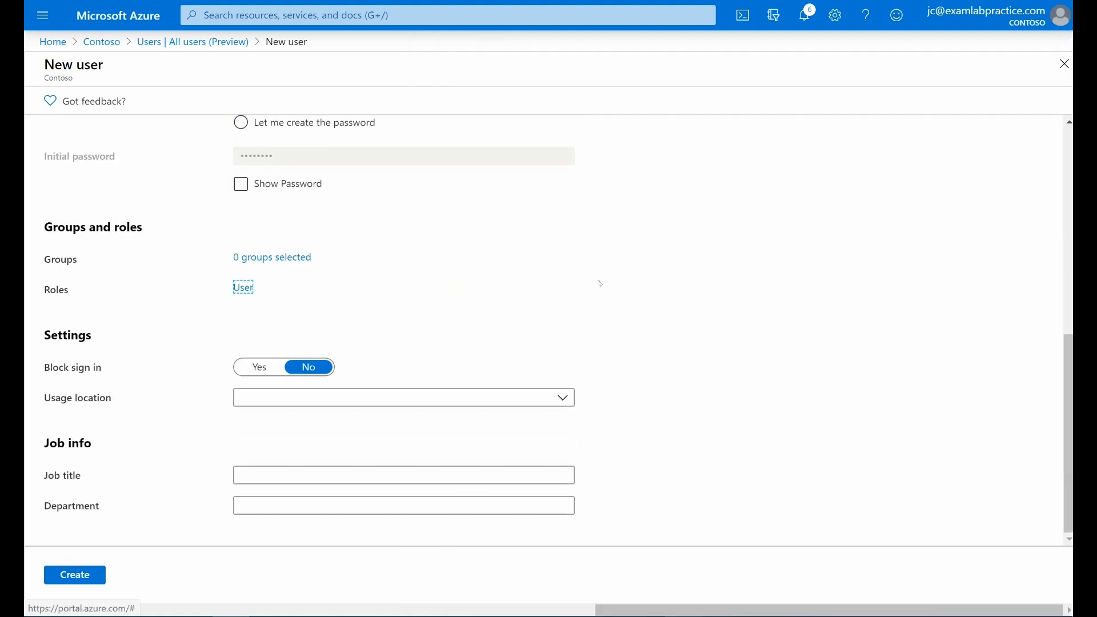
left_click(259, 367)
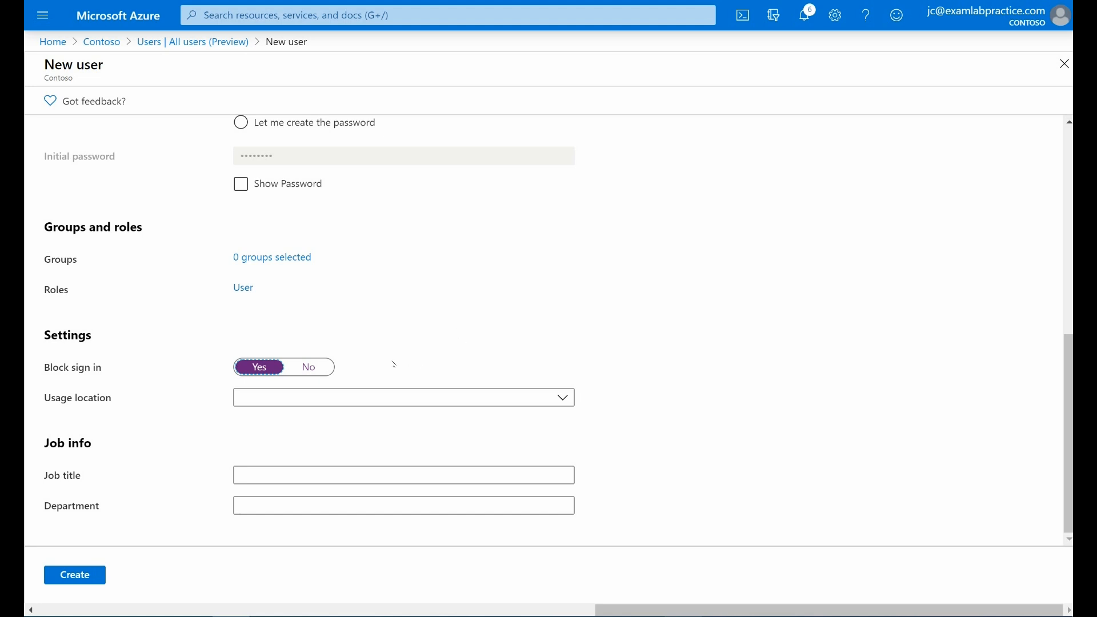
left_click(320, 373)
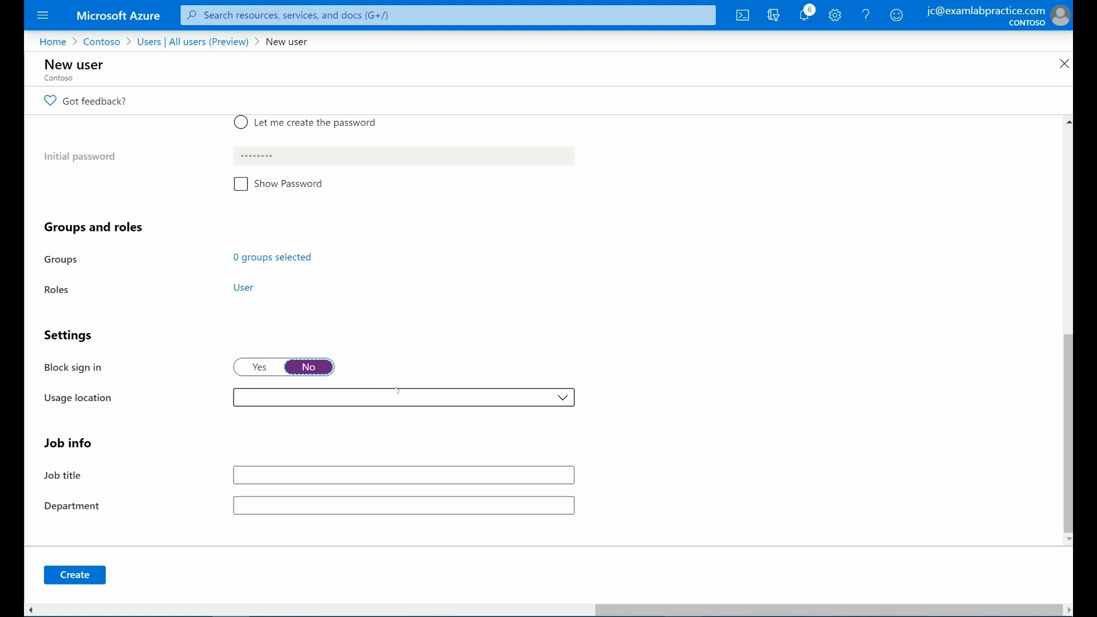
Step: Set the job title to Sales Manager and the department to Sales, and create the user without saving the password in the browser
left_click(273, 476)
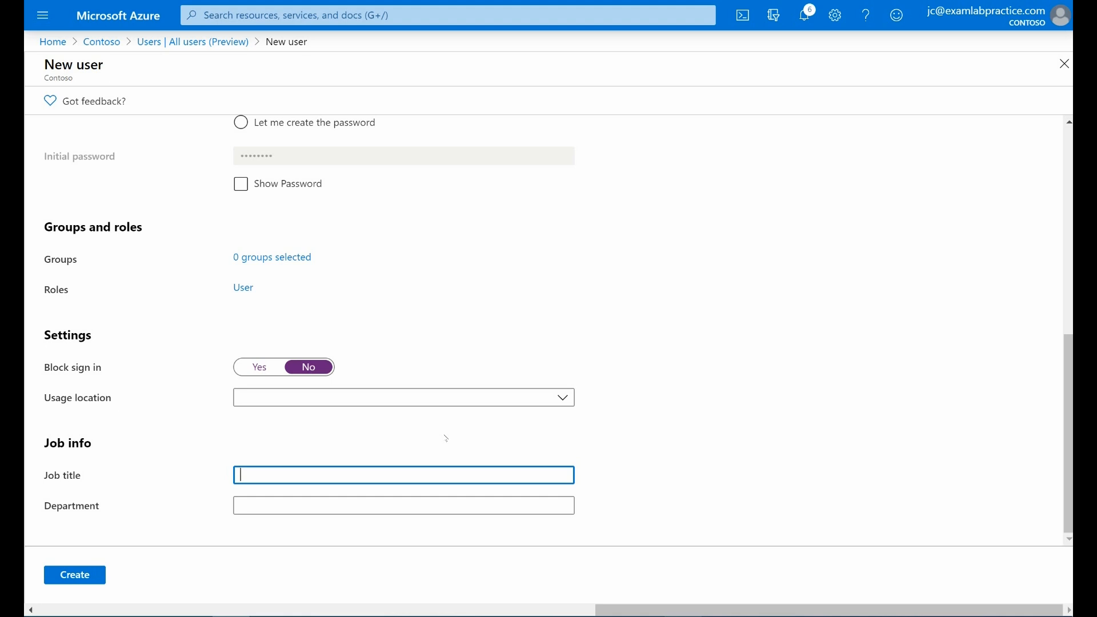
type("Sales Manager")
key("Tab")
type("Sales")
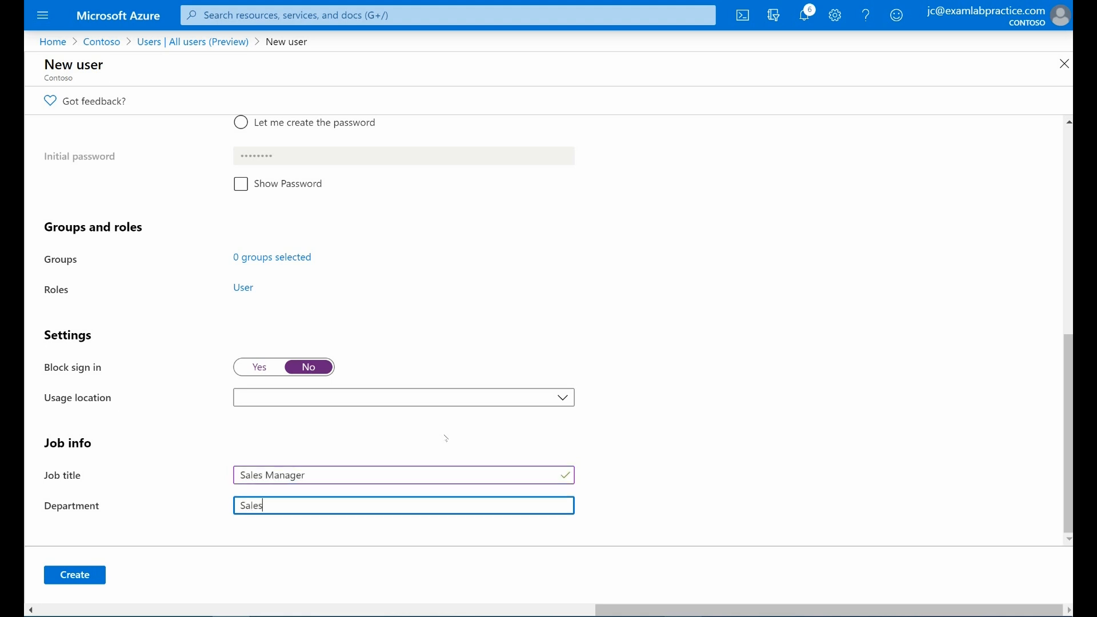
left_click(83, 576)
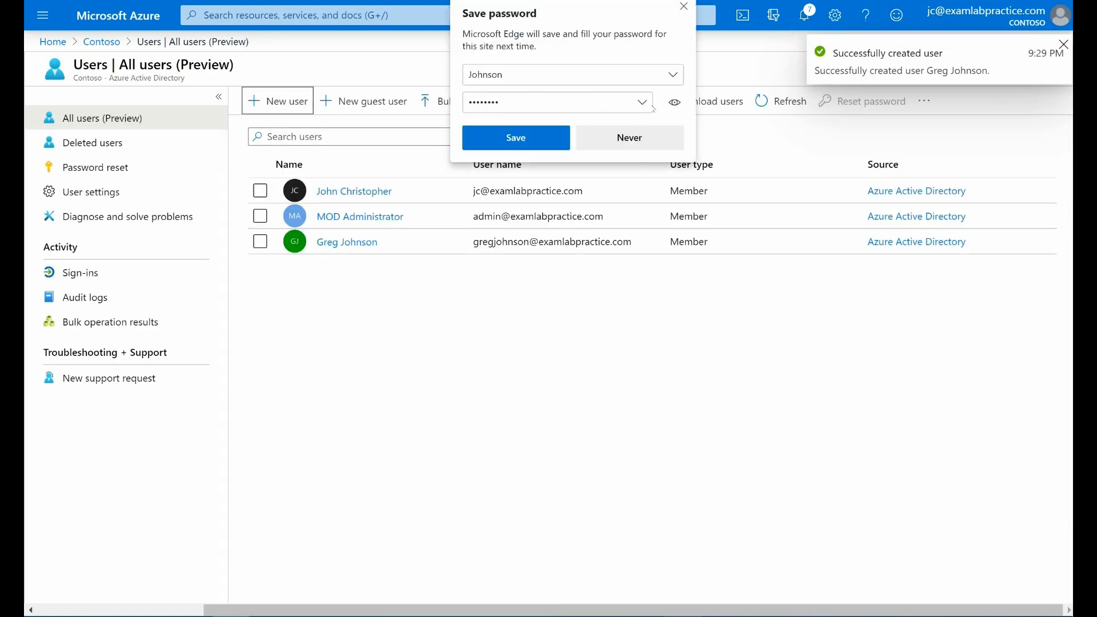
left_click(683, 6)
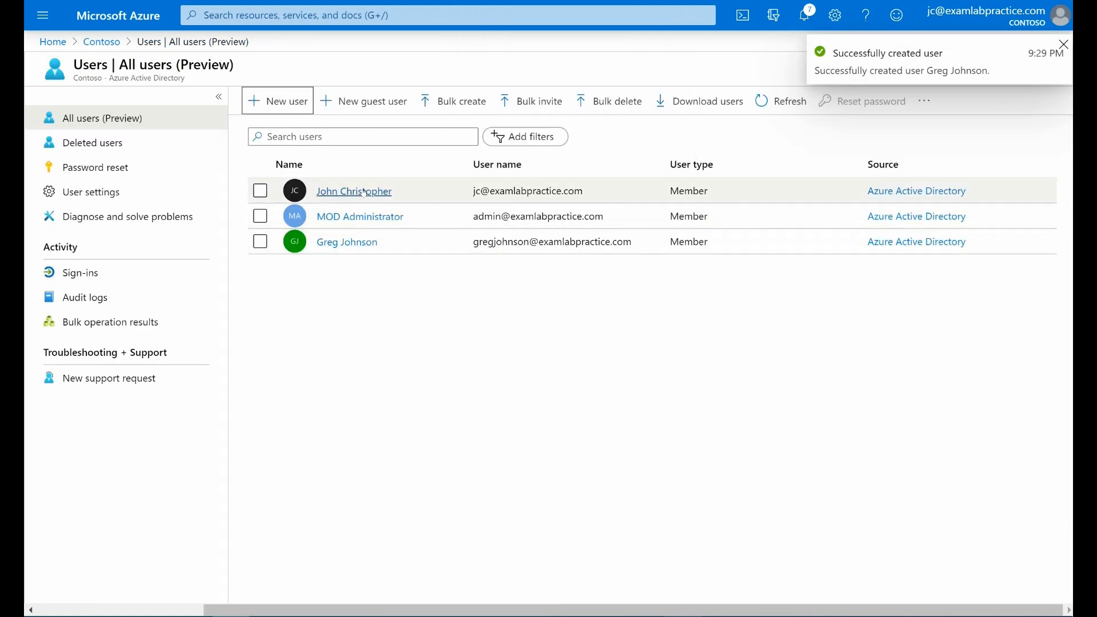
Step: Try to assign the Office 365 E5 license to the newly created user and open the details of the assignment notification
left_click(344, 243)
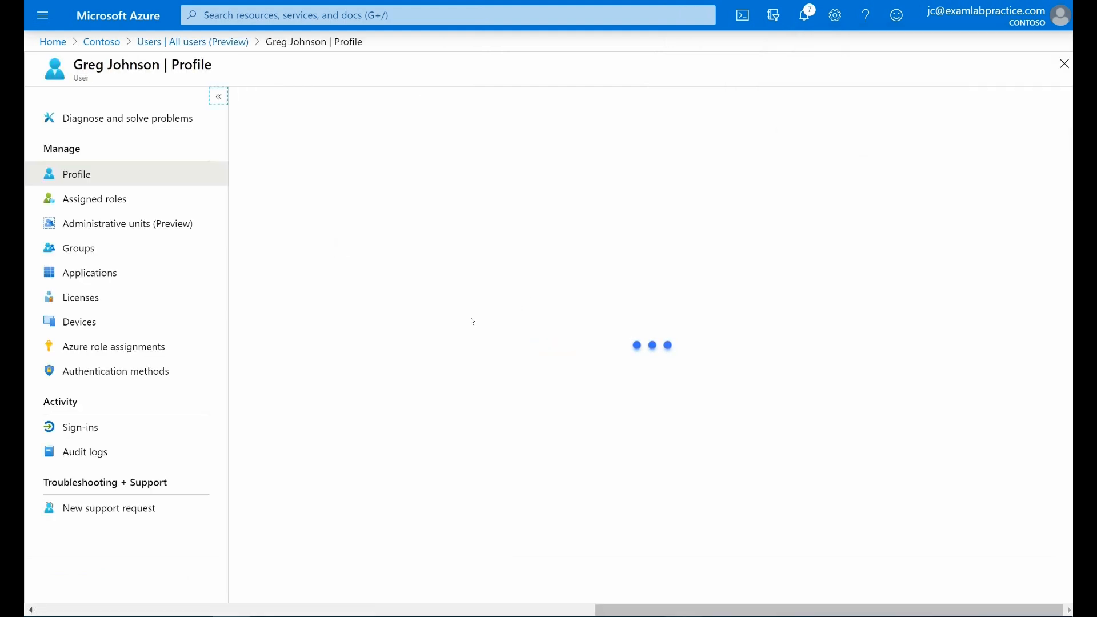
left_click(102, 298)
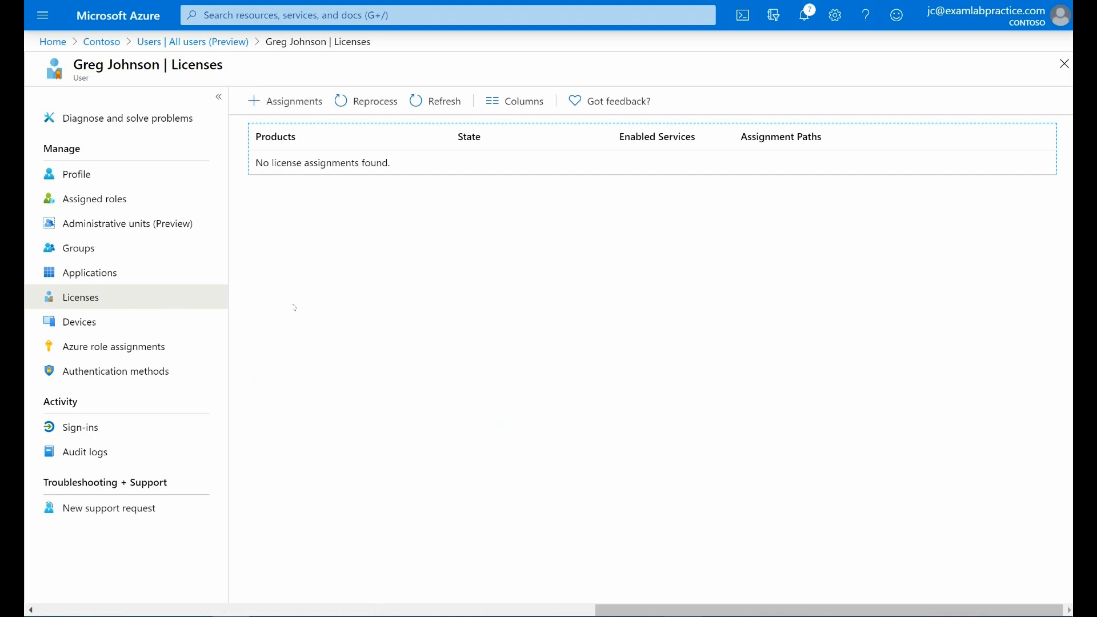
left_click(276, 101)
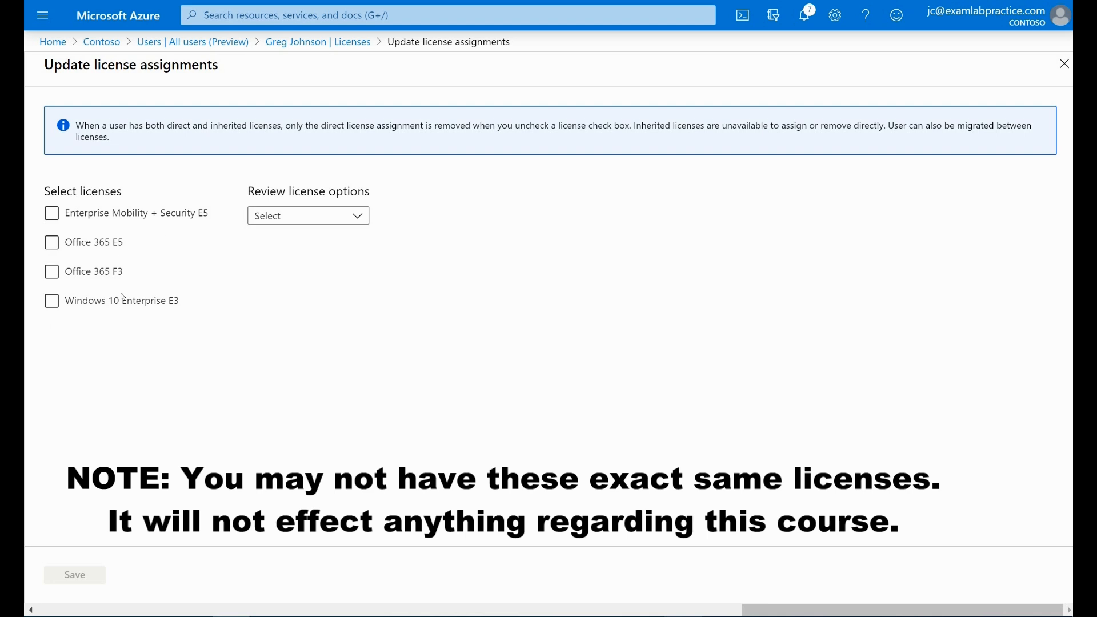
left_click(106, 219)
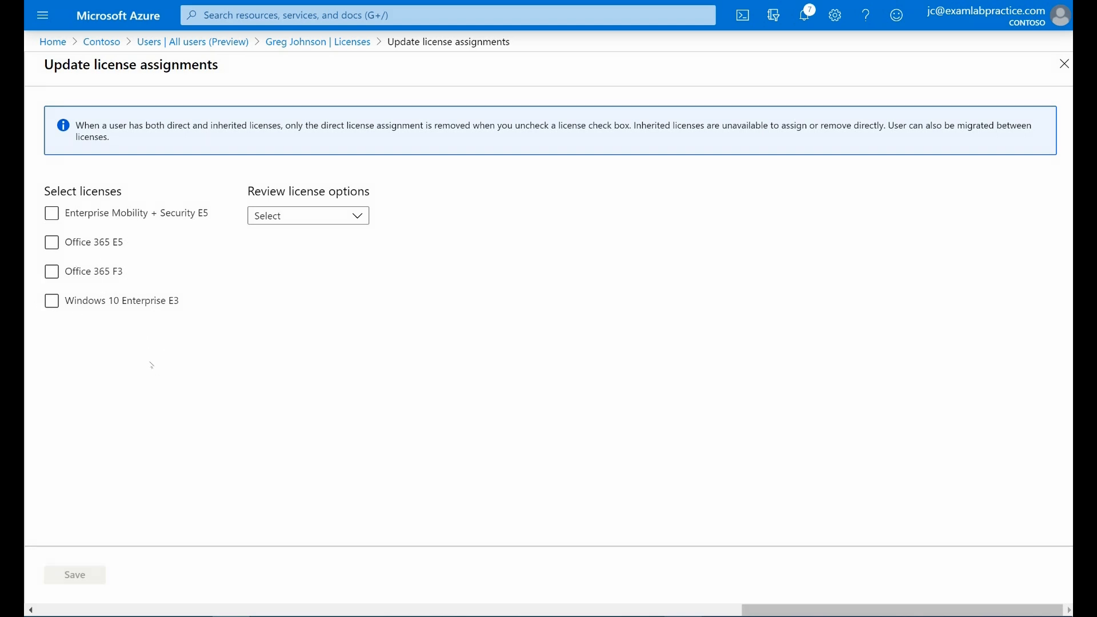
left_click(52, 242)
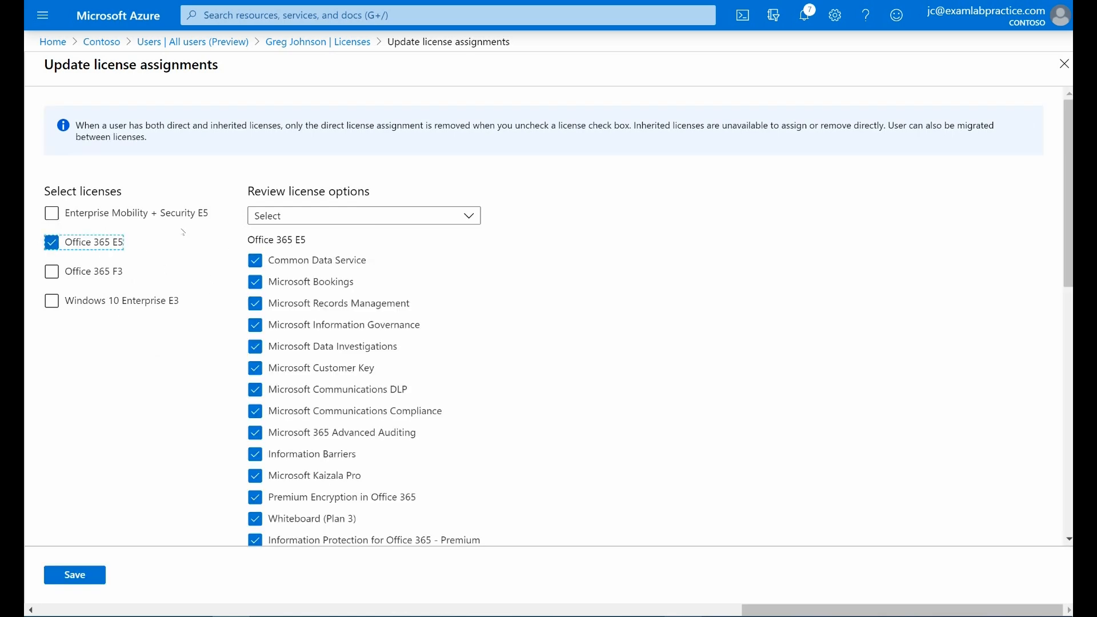
scroll(183, 232, "down", 10)
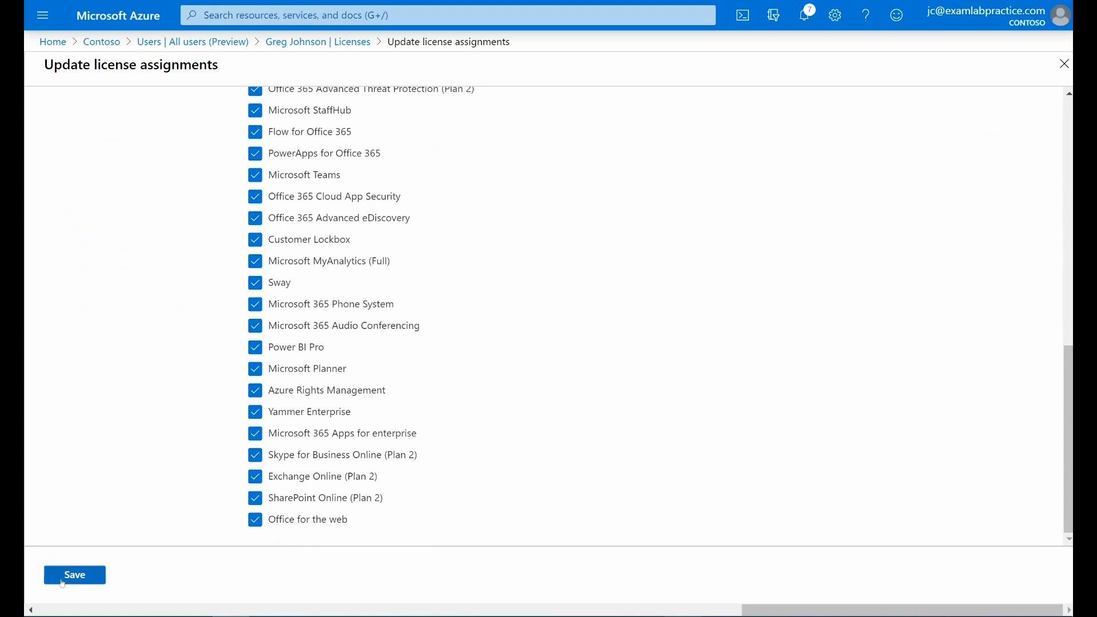
left_click(63, 583)
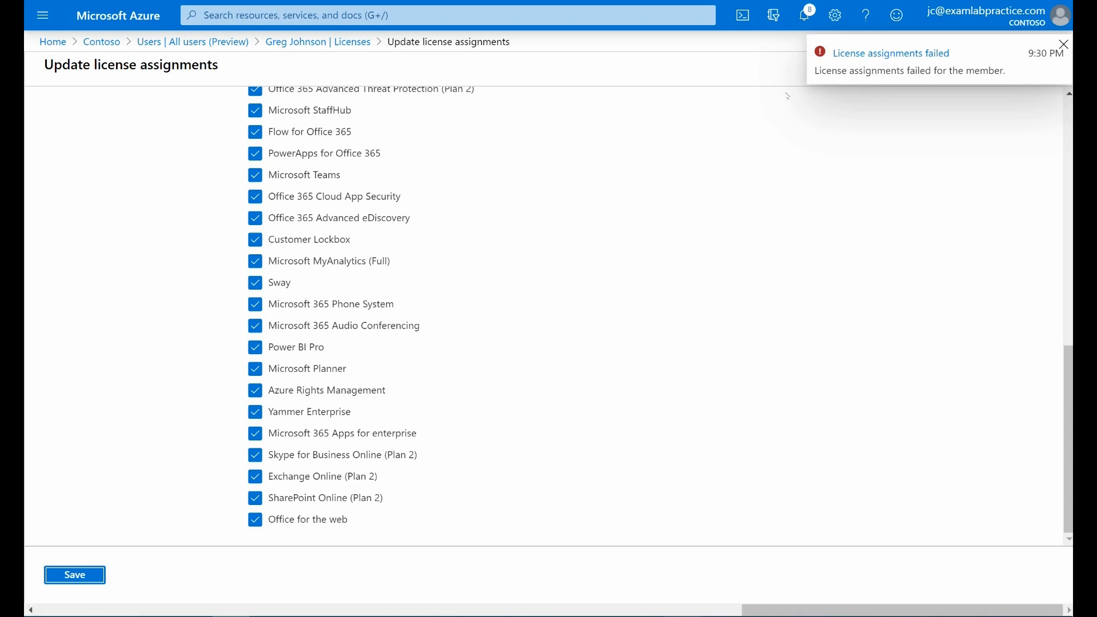
scroll(710, 166, "up", 7)
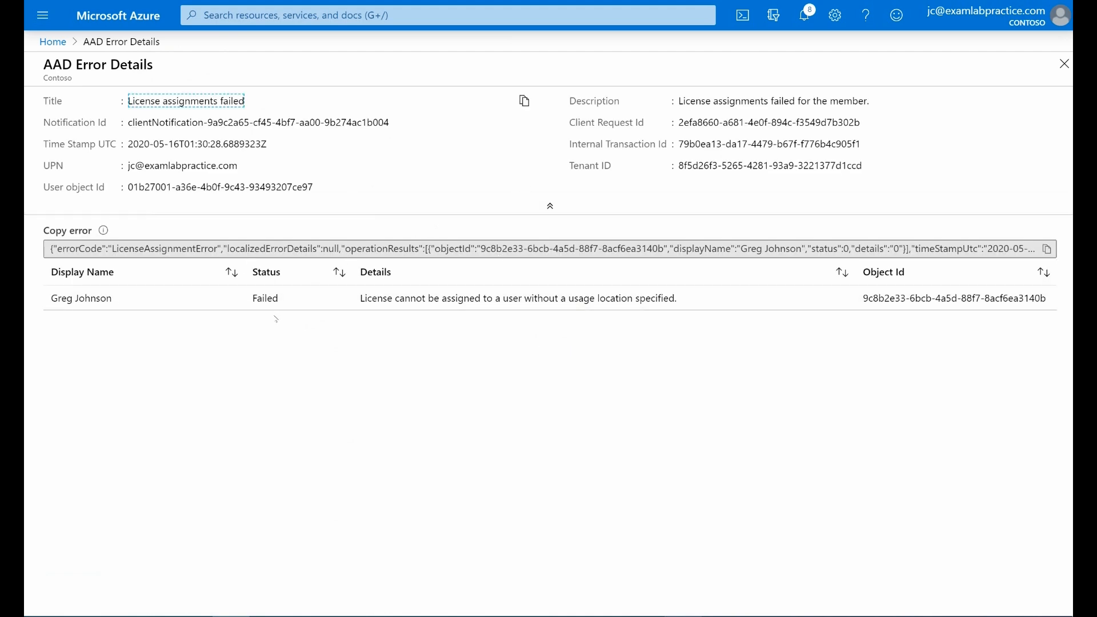
Step: Return to the Azure Active Directory users list and open the license assignments of the newly created user
left_click(42, 15)
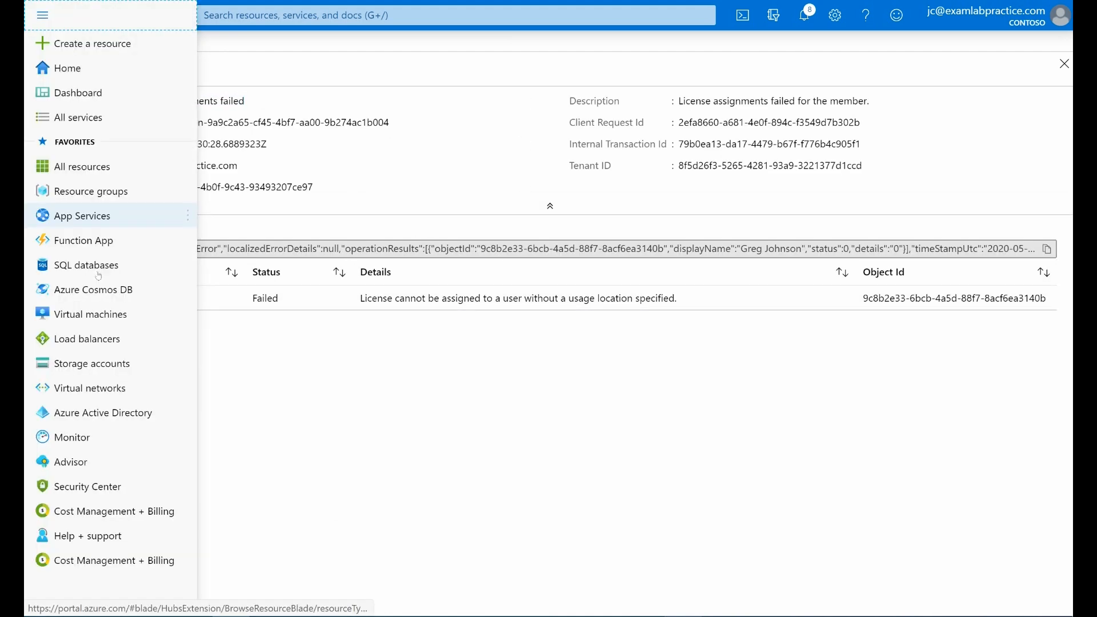
left_click(102, 423)
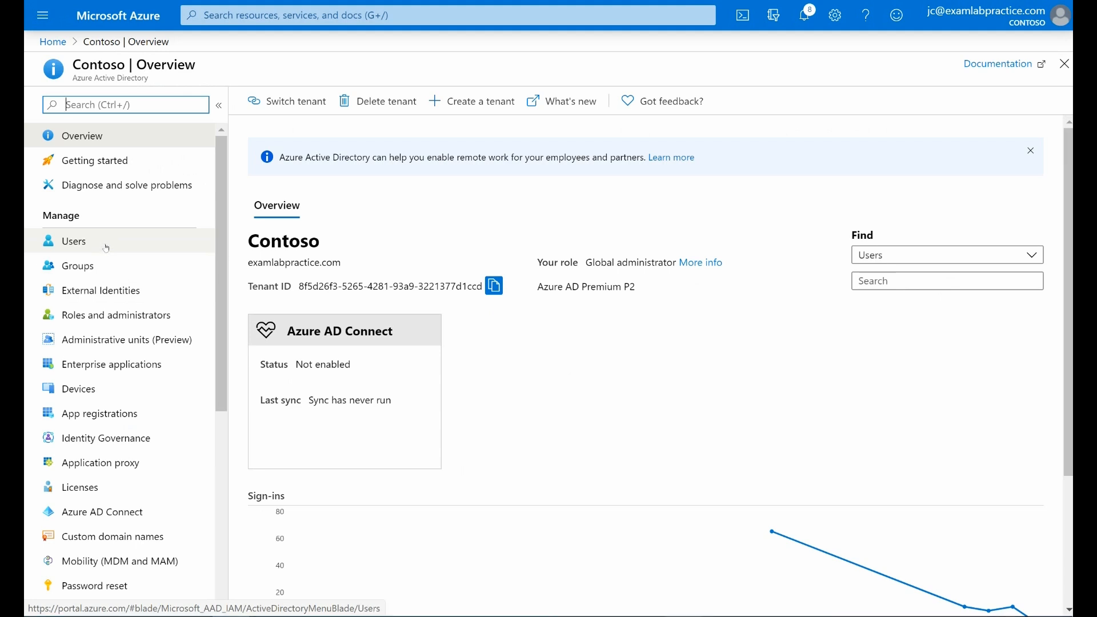
left_click(104, 246)
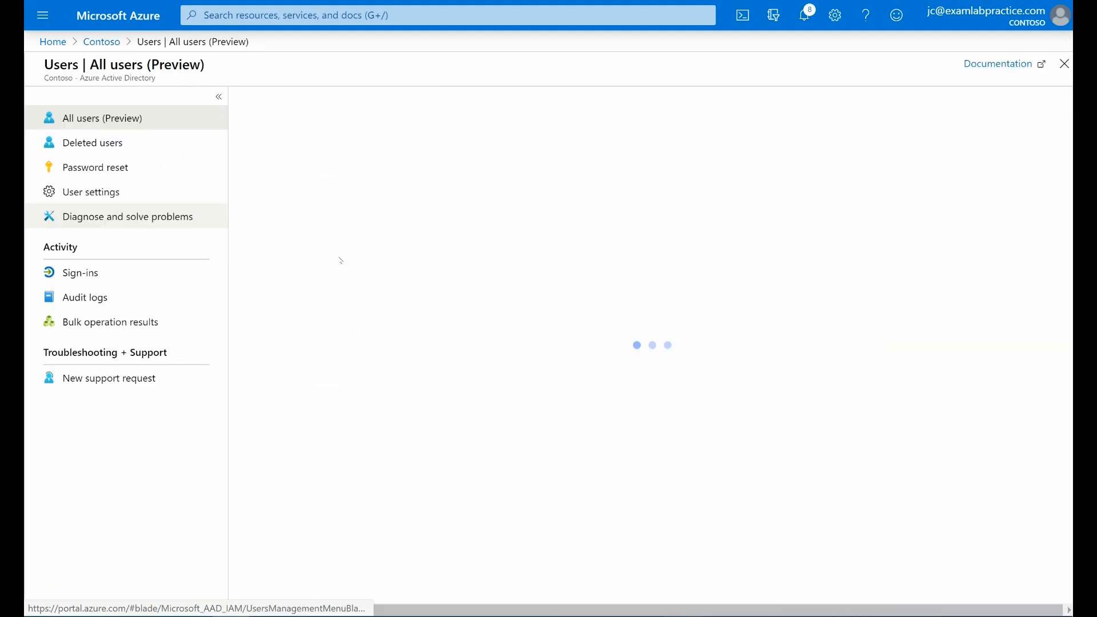
left_click(347, 192)
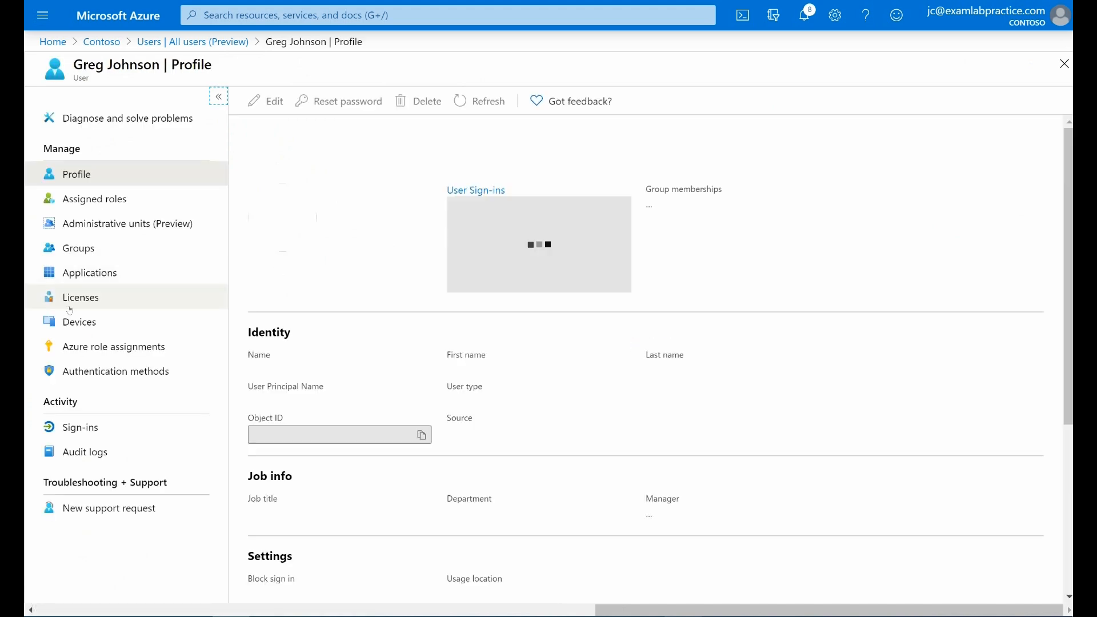
left_click(66, 297)
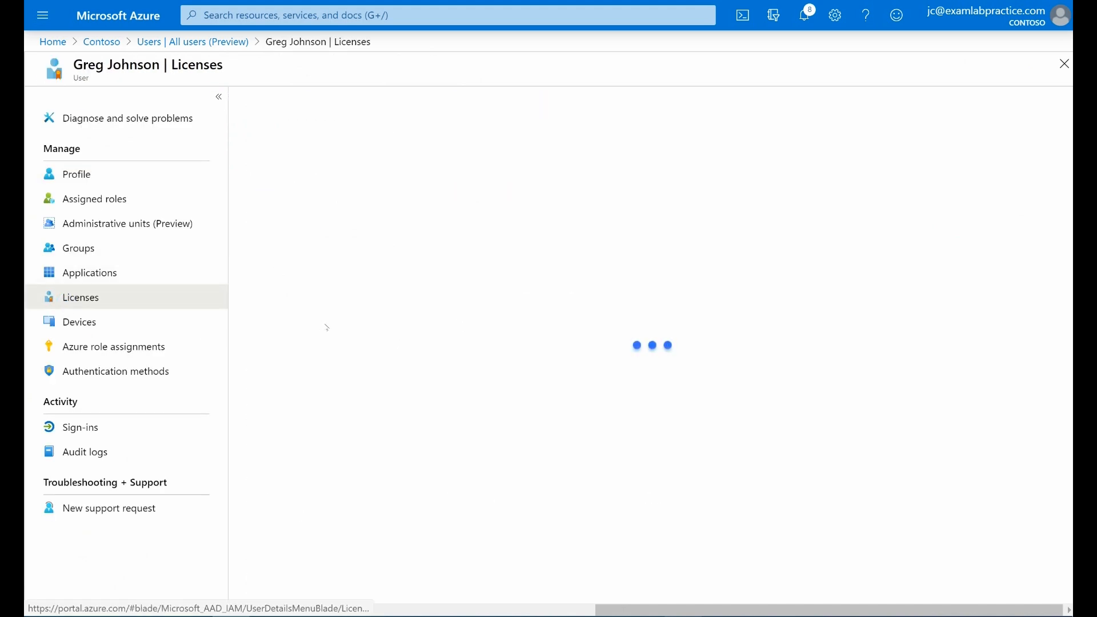
Step: Try to assign the Enterprise Mobility + Security E5, Office 365 E5 and Windows 10 Enterprise E3 licenses to the new user
left_click(298, 108)
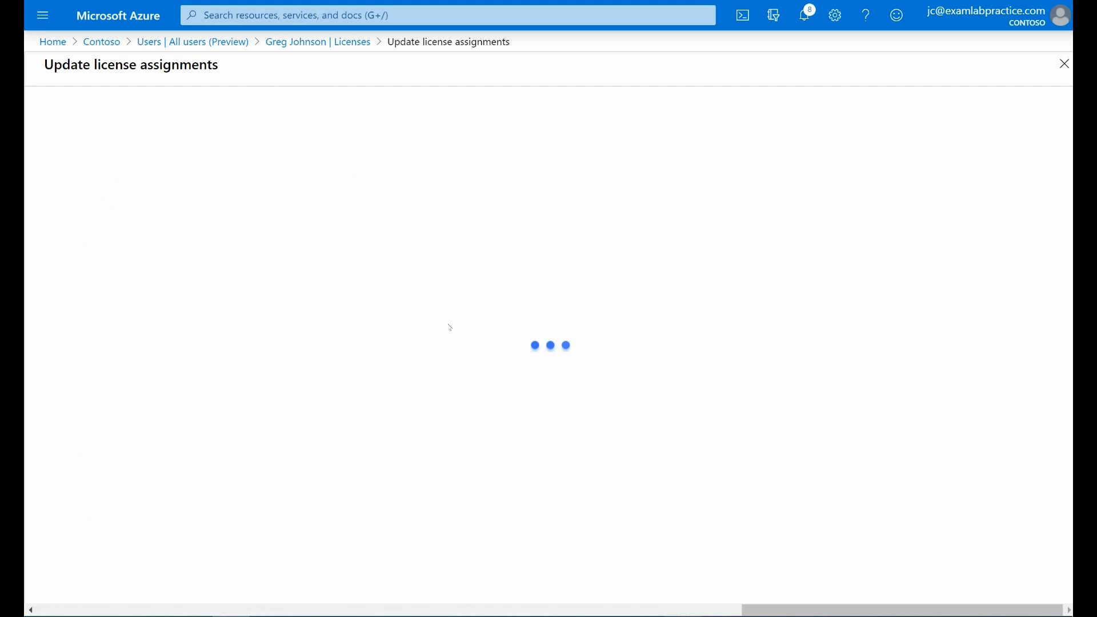
left_click(51, 213)
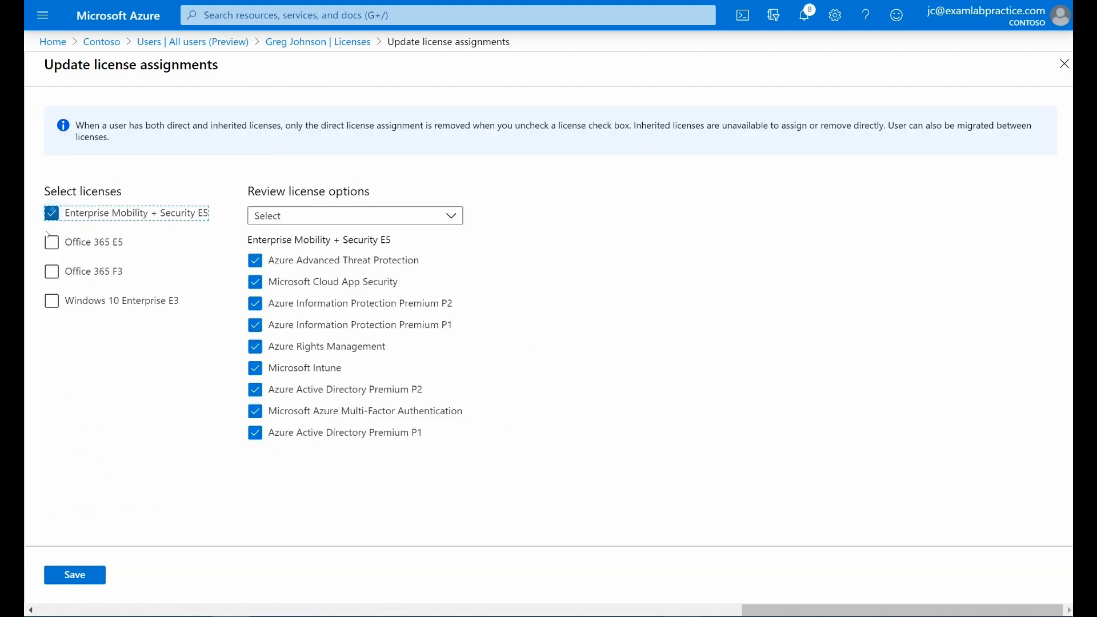
left_click(53, 242)
left_click(57, 300)
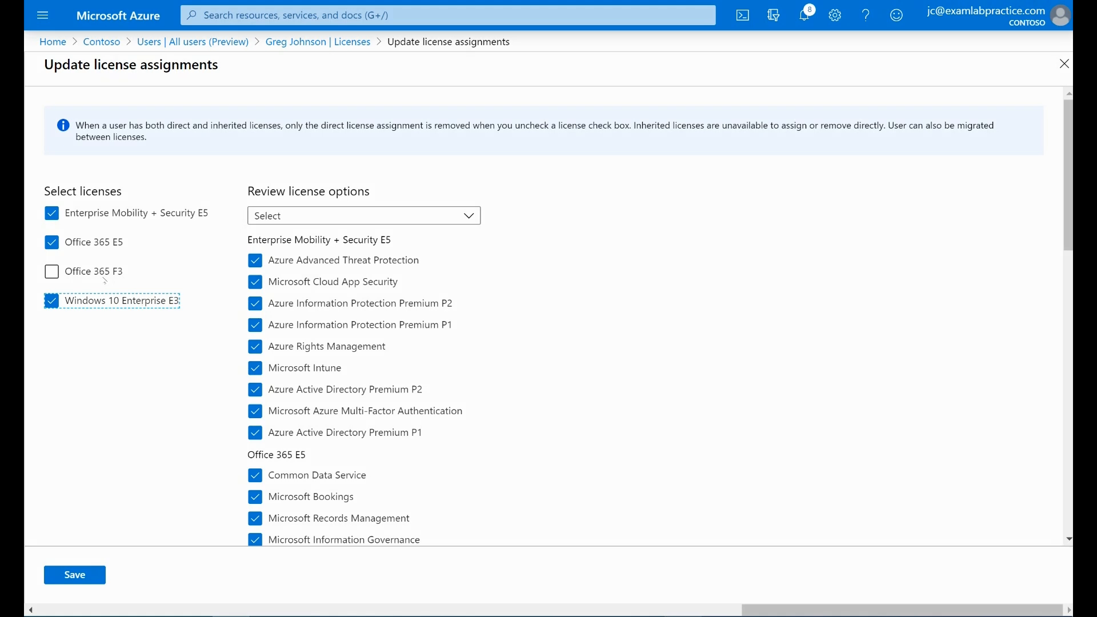
left_click(75, 575)
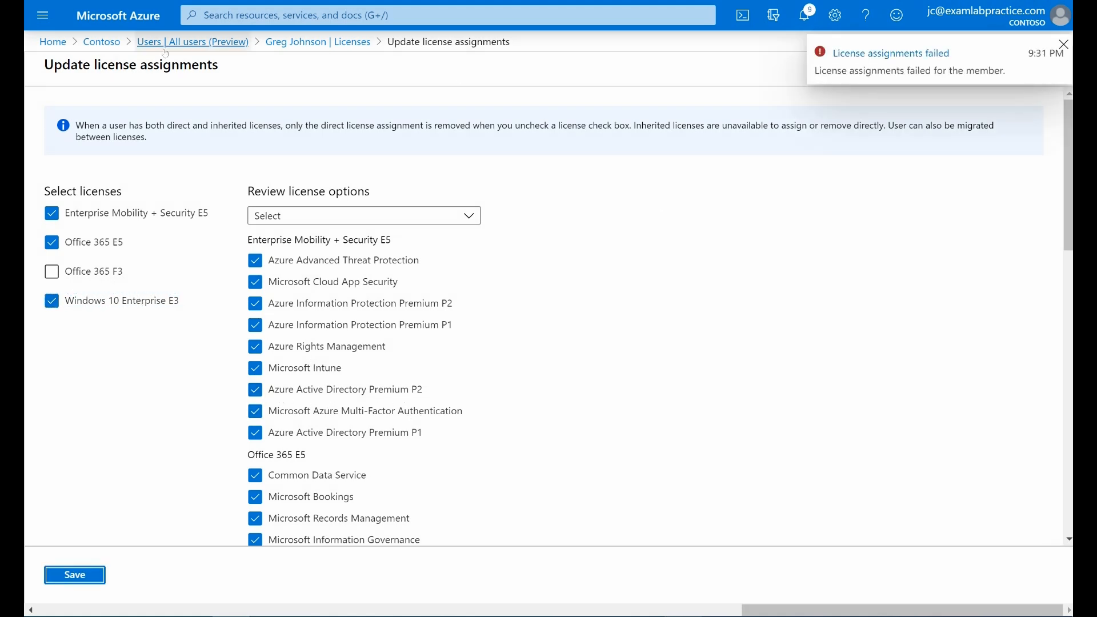
Step: Return from the license assignments to the user's record and check the usage location in the profile
left_click(294, 42)
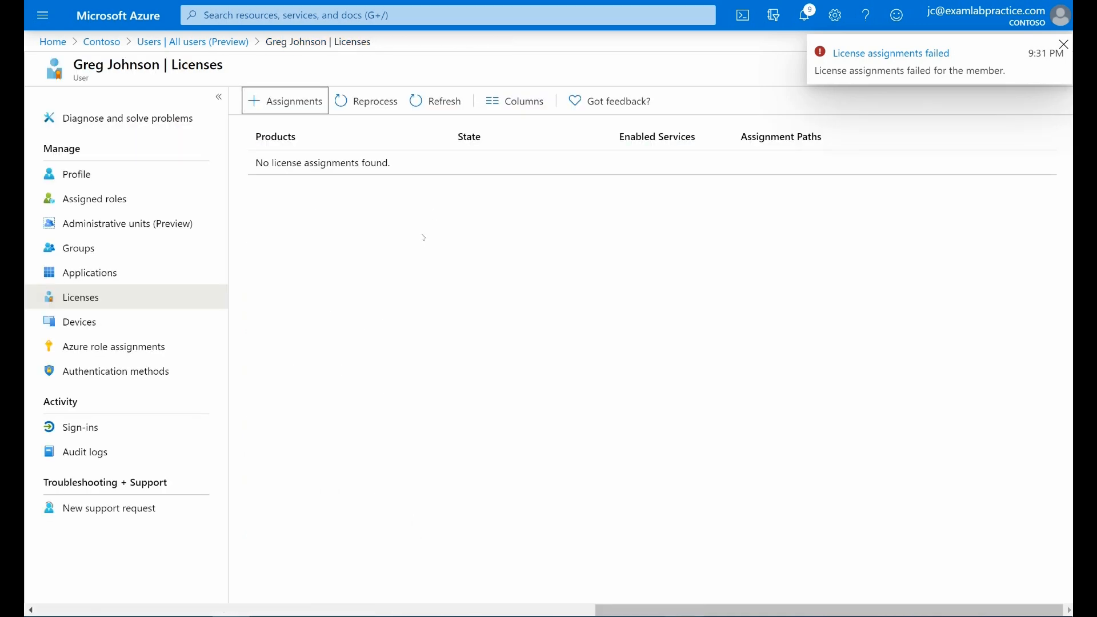
left_click(157, 181)
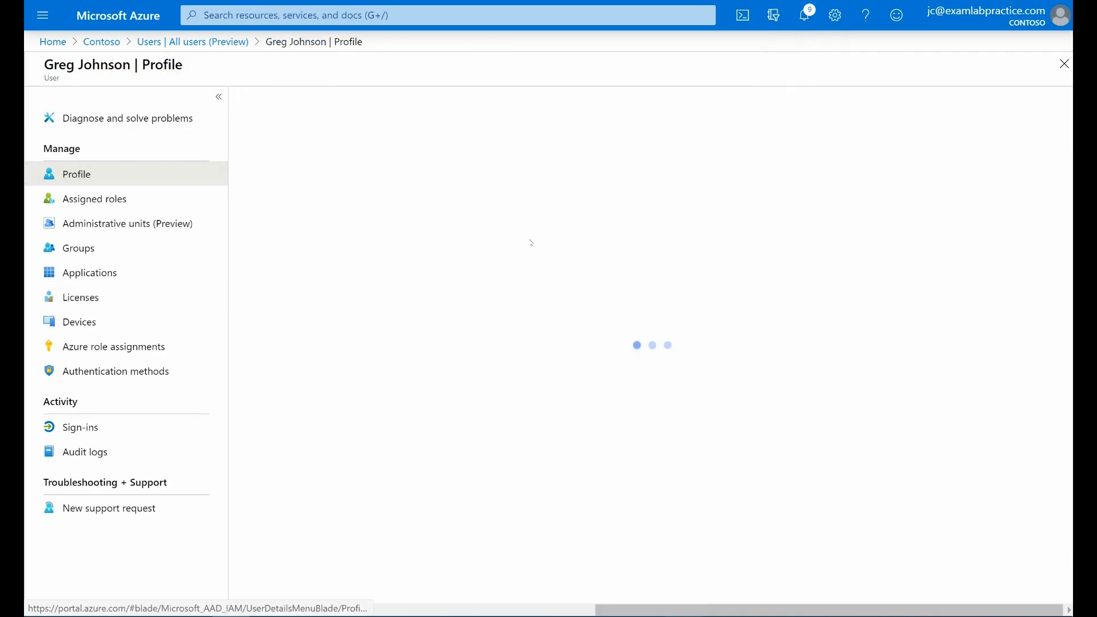
scroll(350, 405, "down", 3)
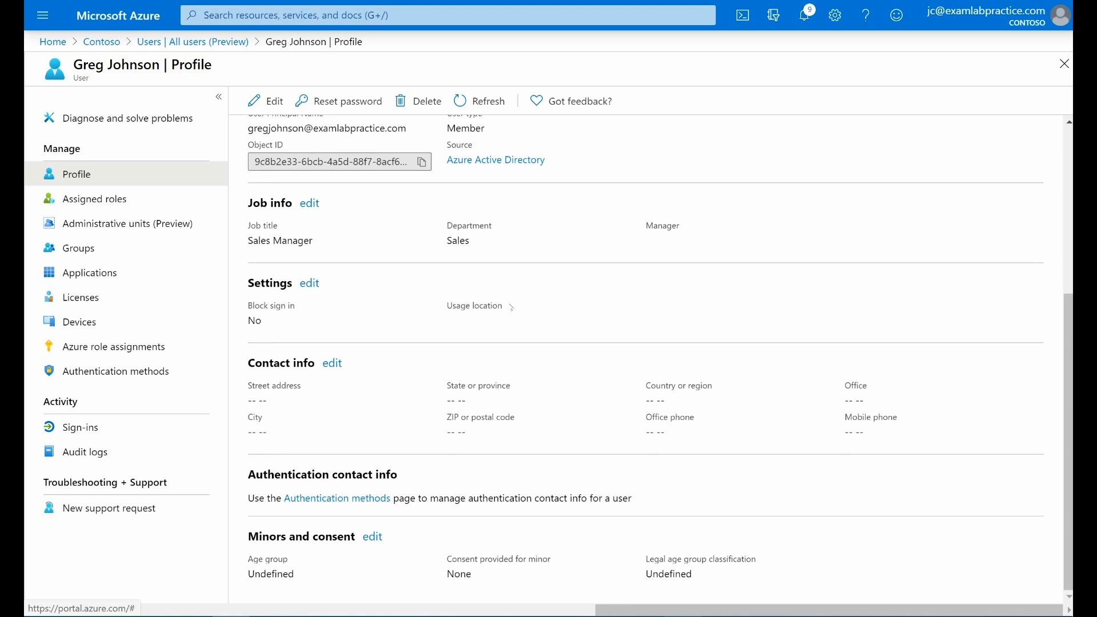
scroll(351, 405, "up", 1)
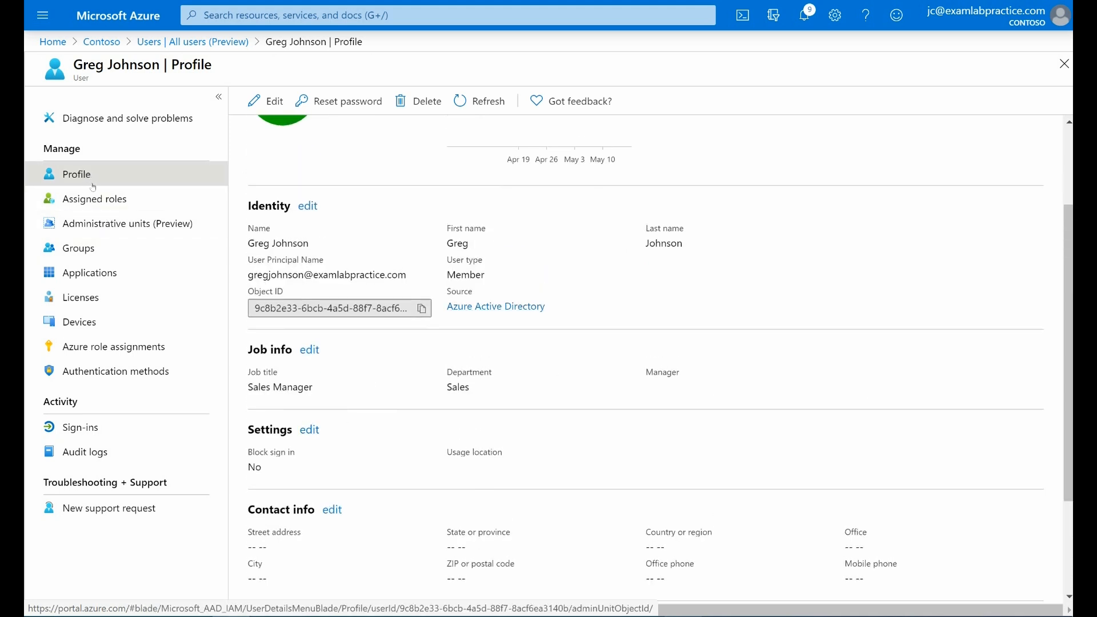
Step: Edit the user's profile settings to set the usage location to United States, and save the profile
left_click(309, 429)
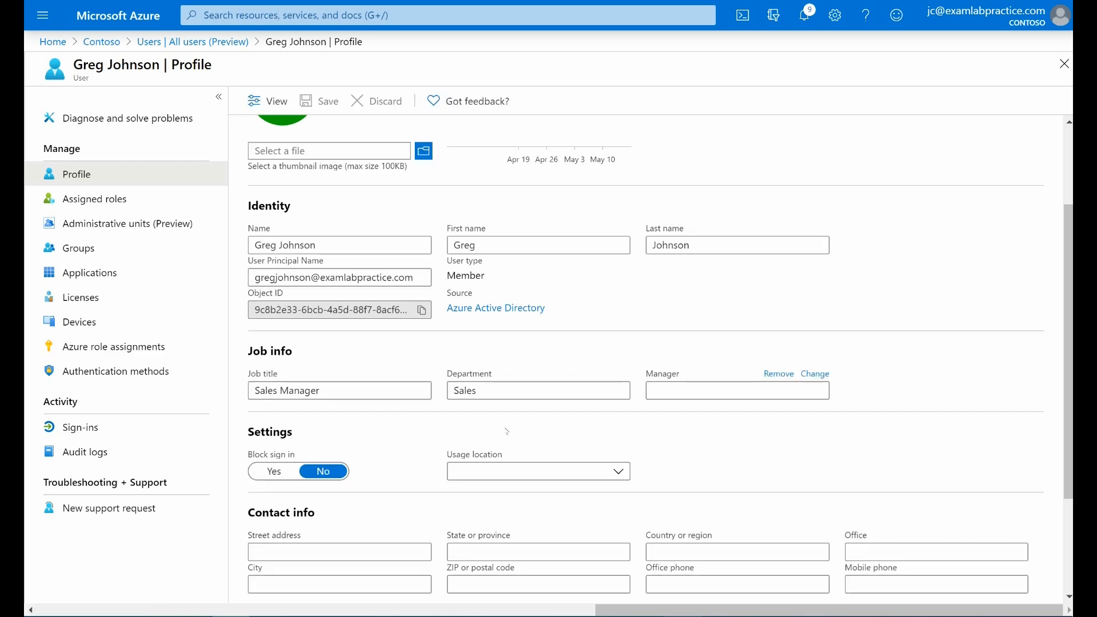
scroll(476, 384, "down", 3)
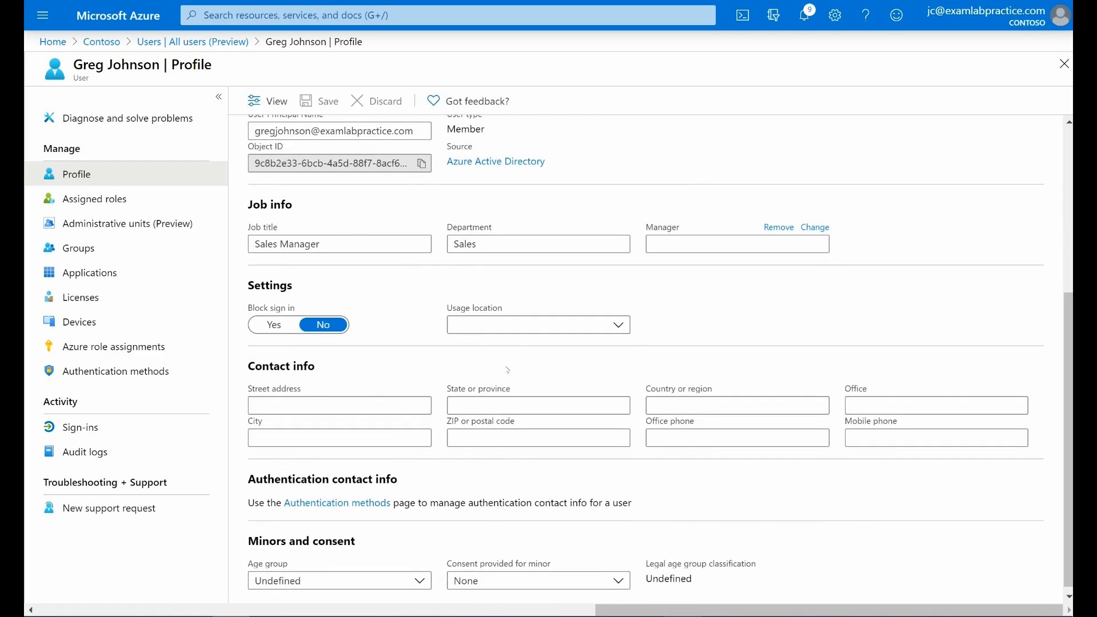
left_click(527, 324)
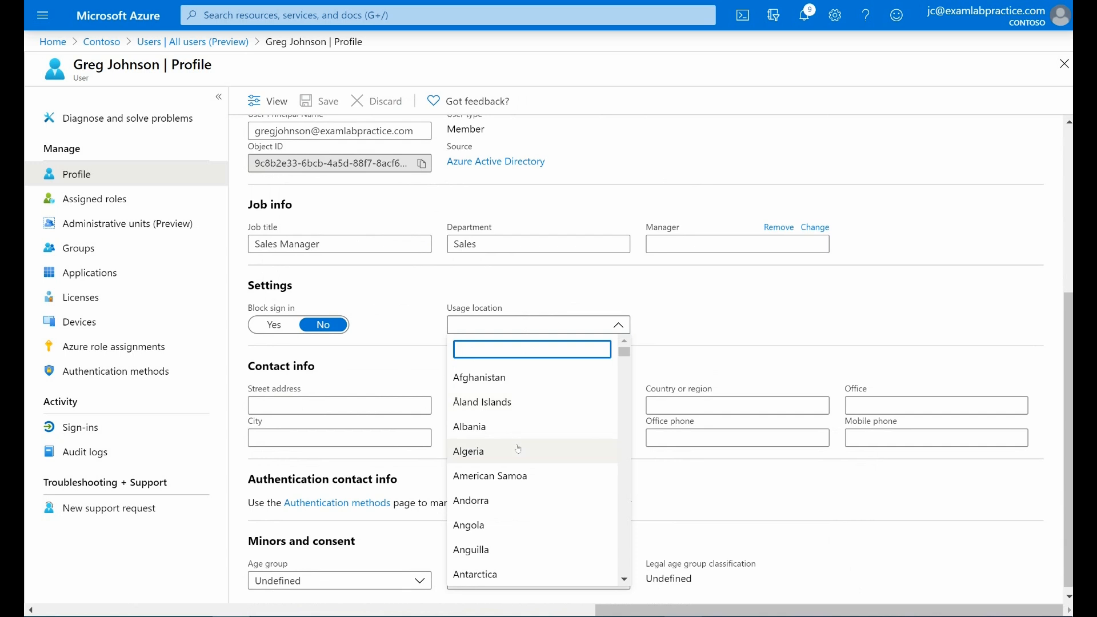
scroll(518, 449, "down", 15)
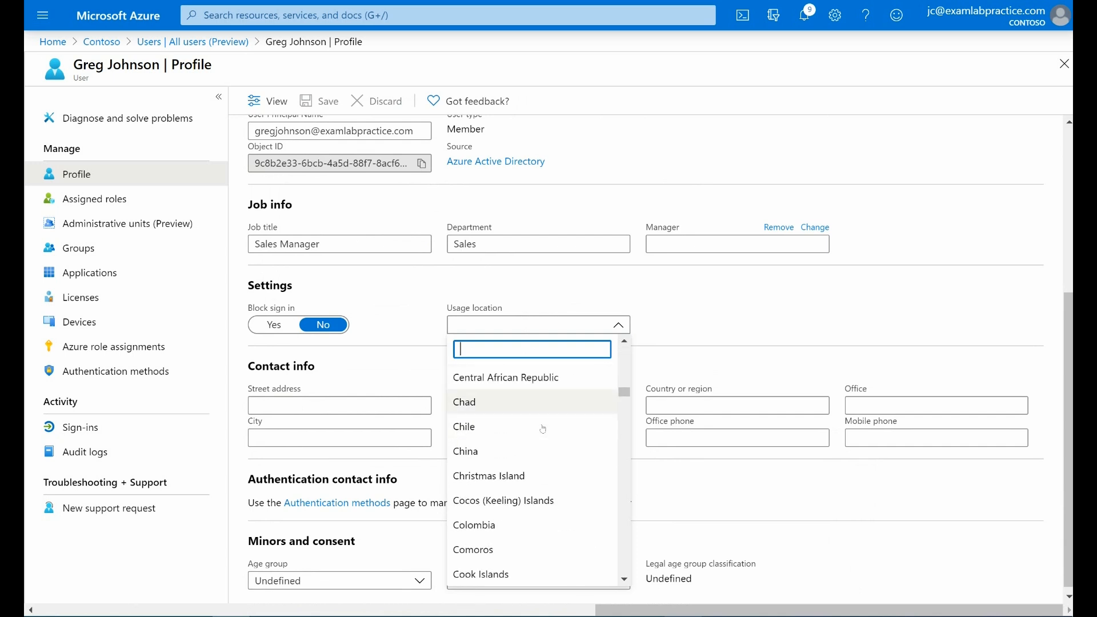
scroll(543, 428, "down", 12)
left_click_drag(623, 423, 619, 578)
left_click(486, 451)
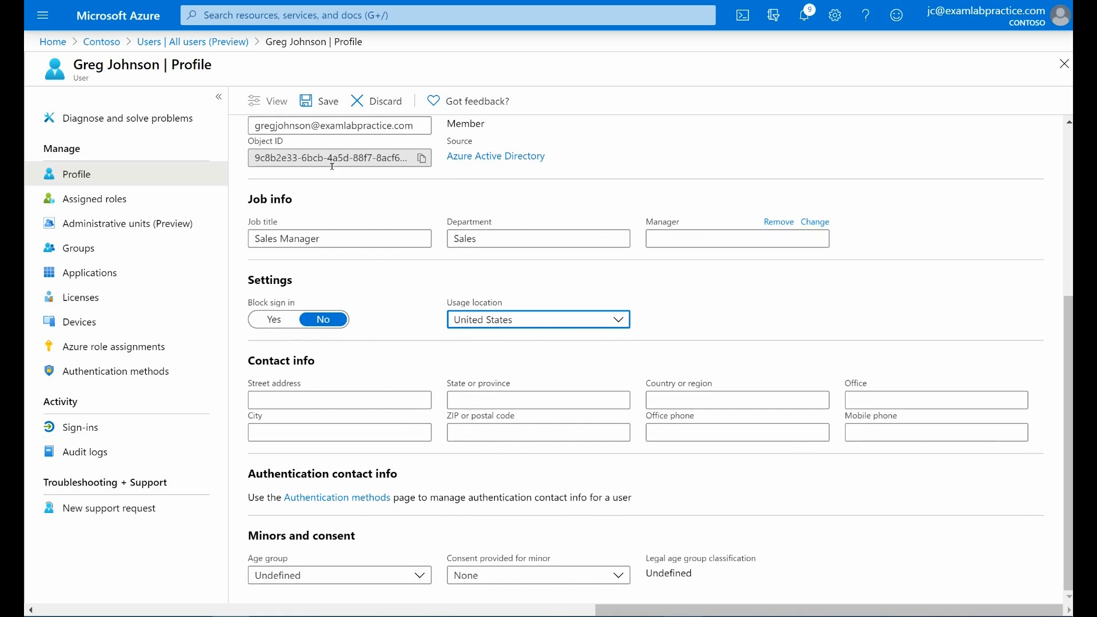
left_click(319, 101)
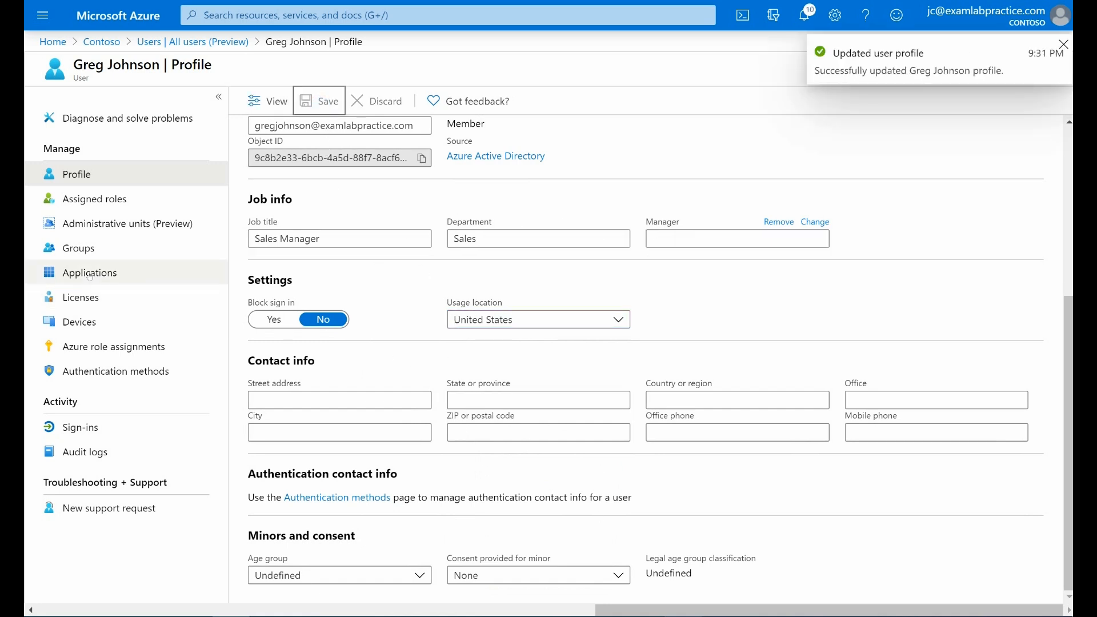
Step: Assign the Enterprise Mobility + Security E5, Office 365 E5 and Windows 10 Enterprise E3 licenses to the user and save the assignments
left_click(92, 303)
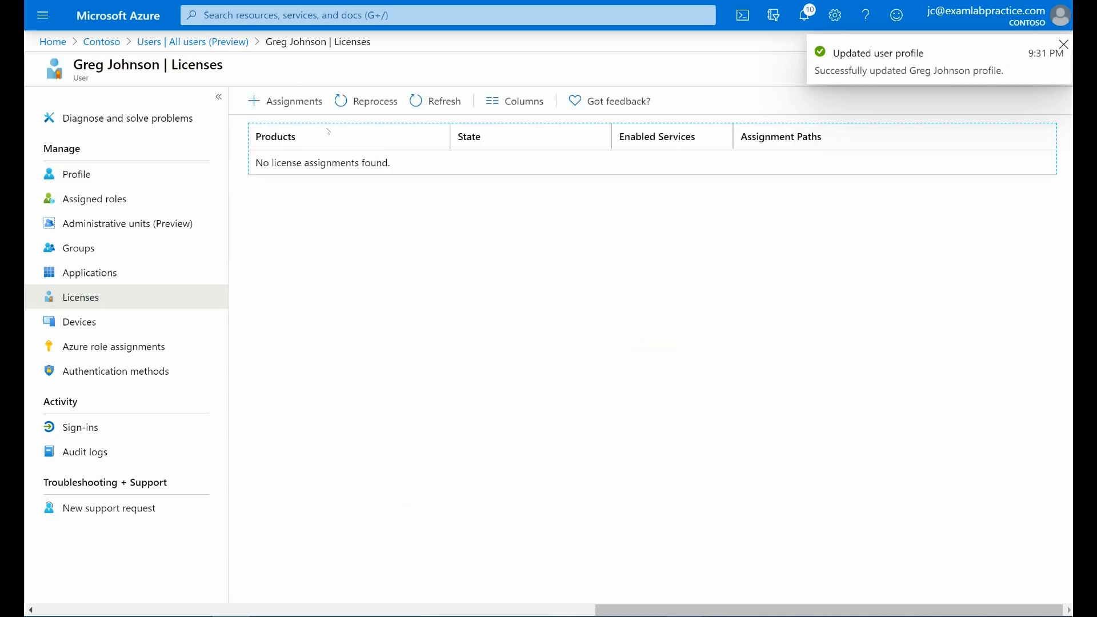
left_click(279, 98)
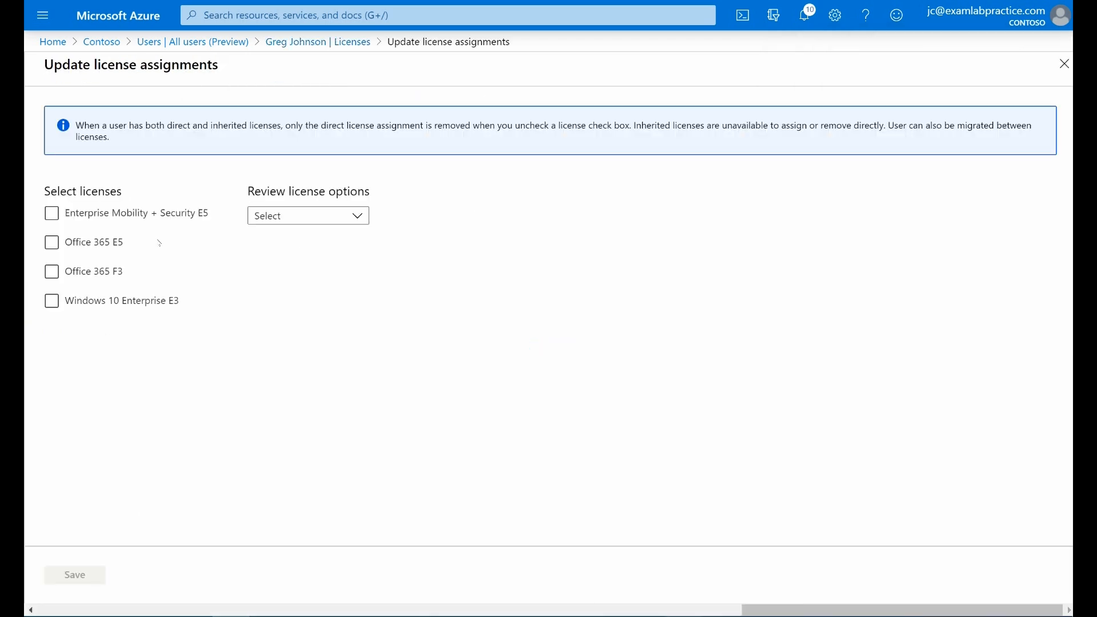
left_click(51, 214)
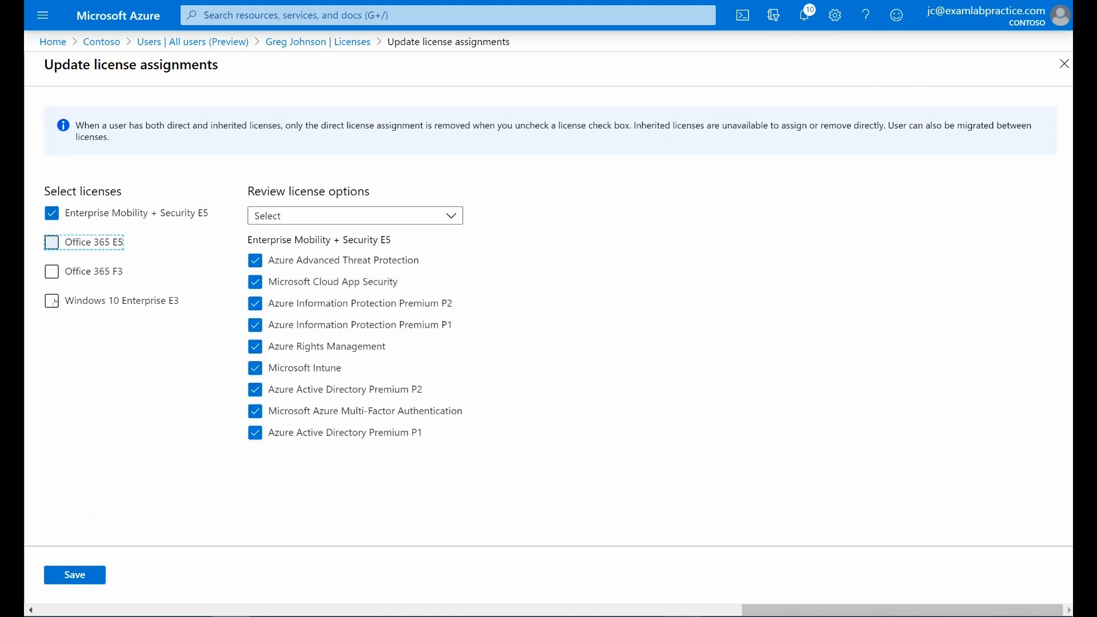
left_click(52, 243)
left_click(52, 301)
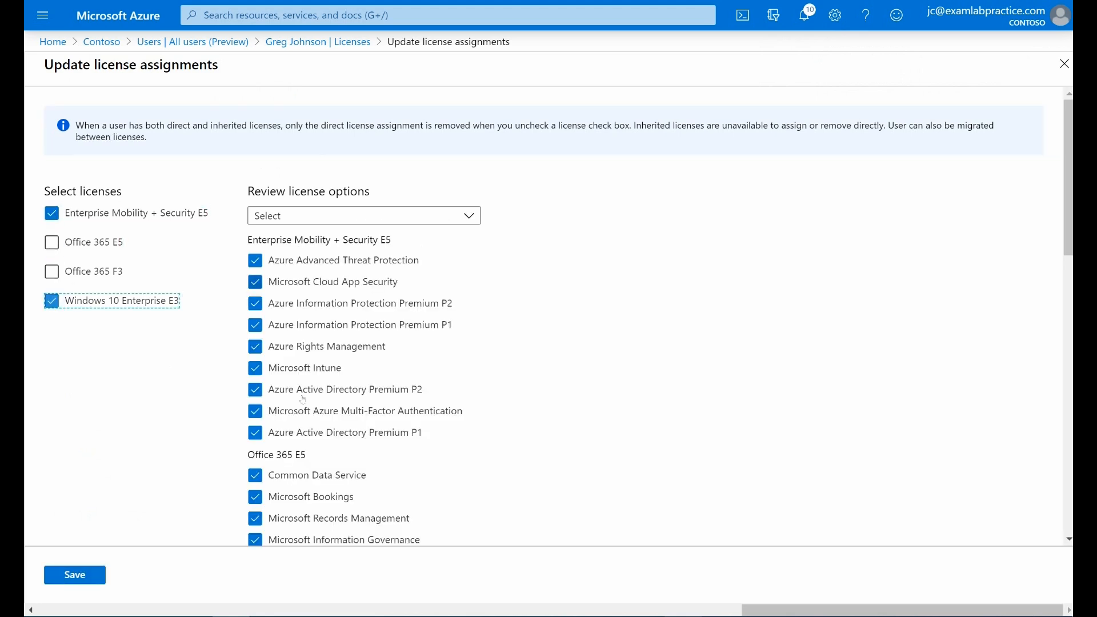
left_click(52, 242)
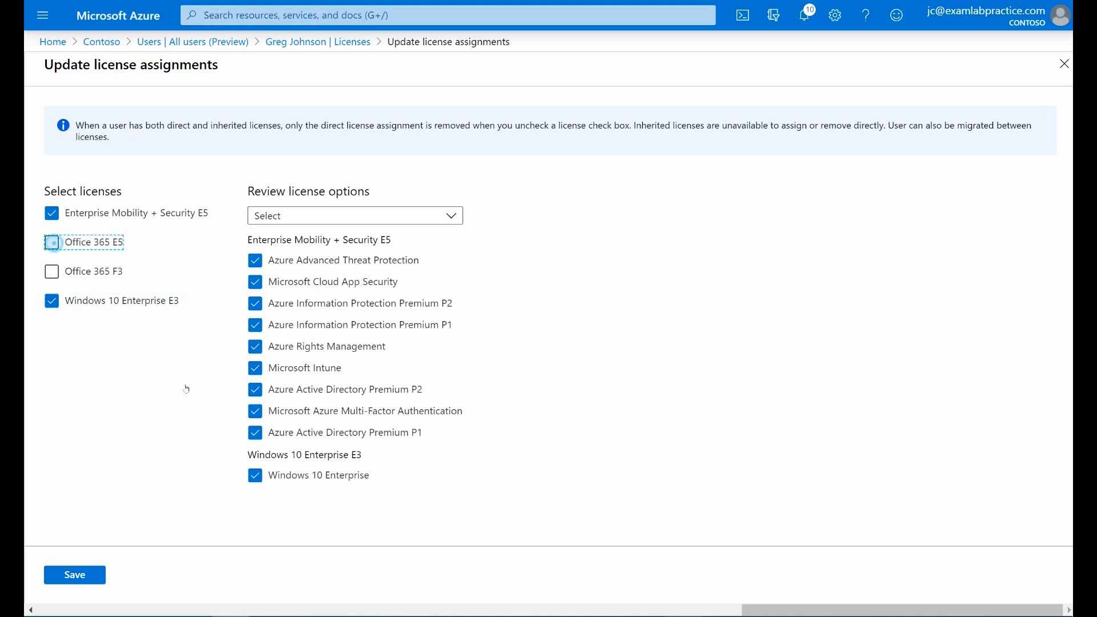
key("space")
left_click(74, 575)
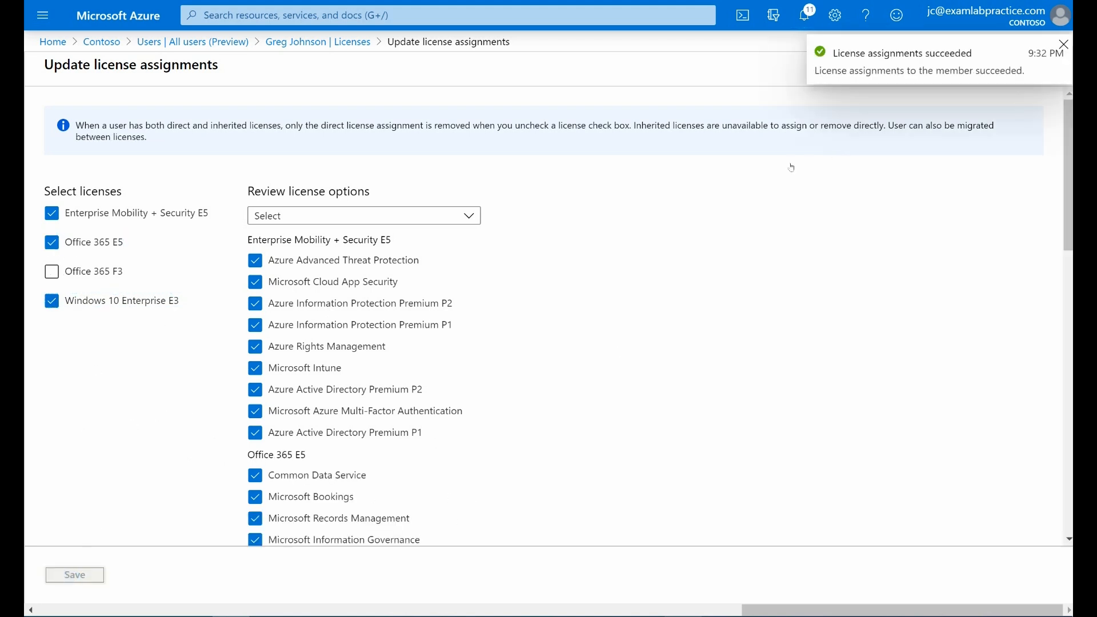
Step: Return to the Azure users list, then switch to the Microsoft 365 admin center through portal.microsoft.com and open its active users list
left_click(196, 45)
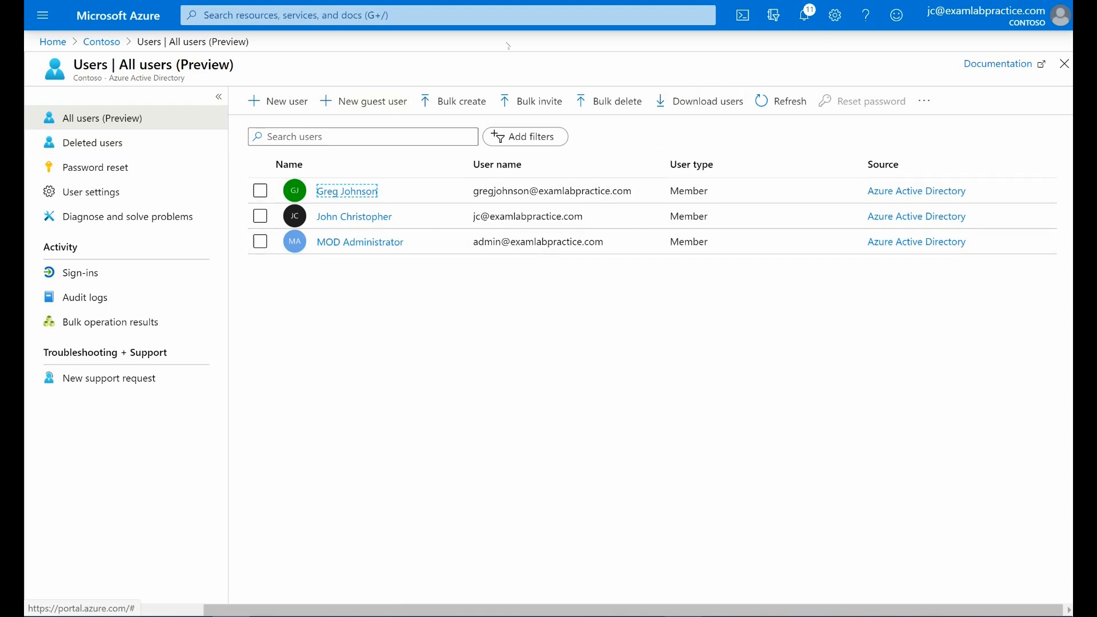
key("ctrl+l")
type("portal.micro")
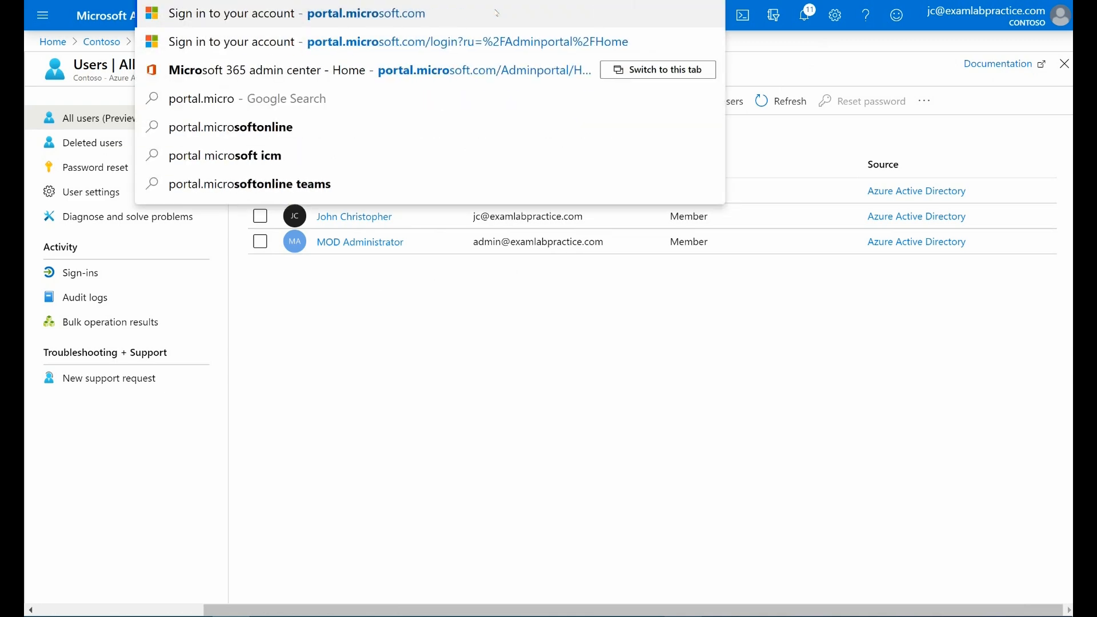
key("Return")
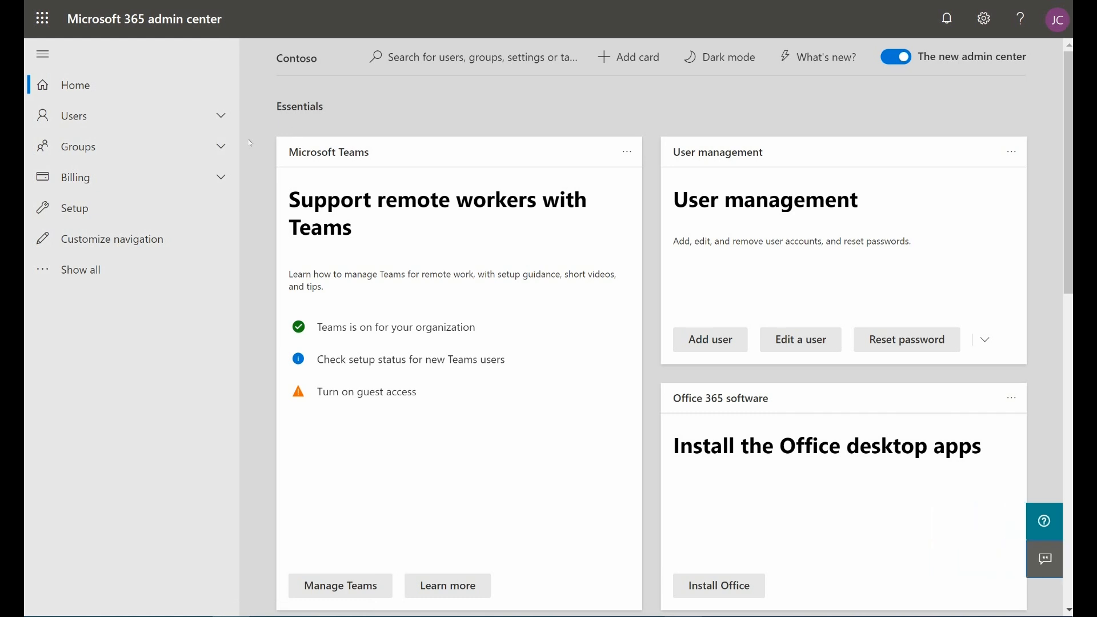
left_click(108, 116)
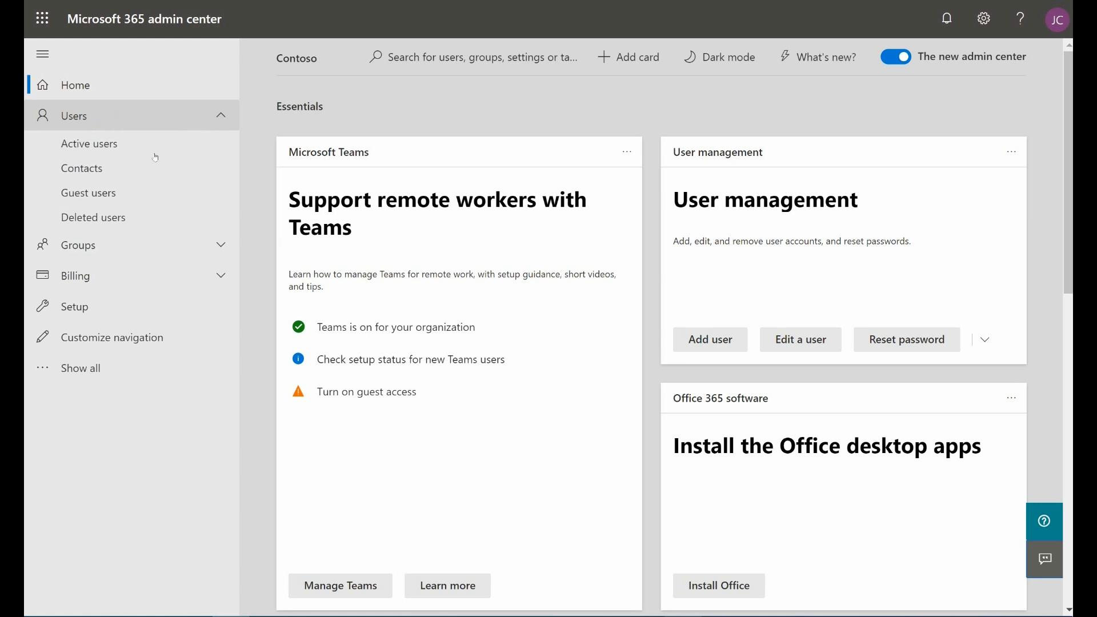
left_click(99, 145)
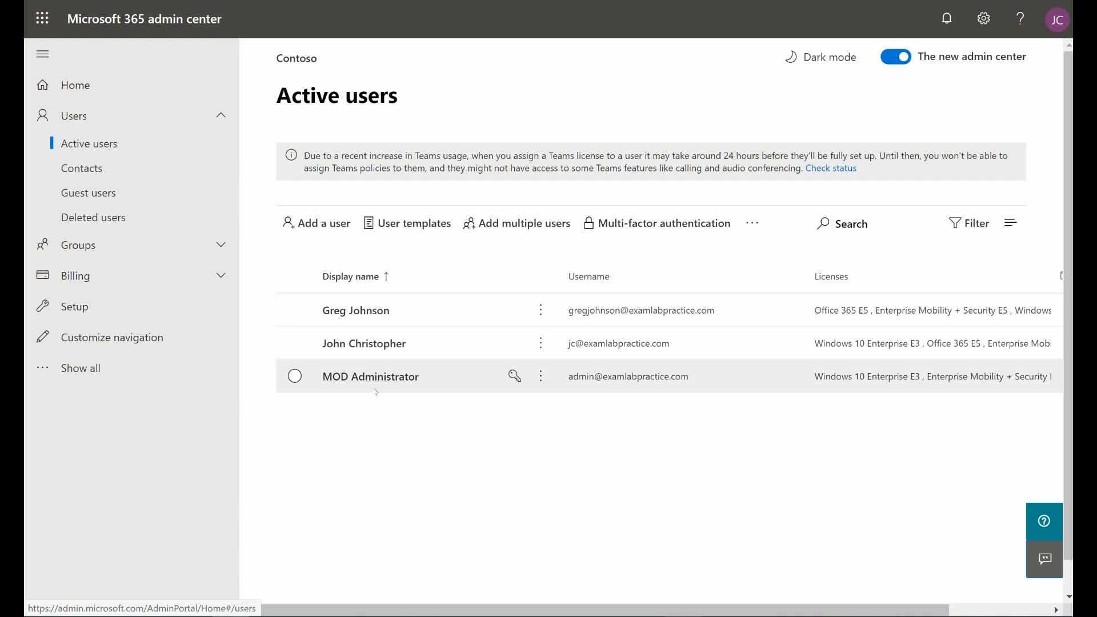
Step: Start adding a user and fill in the person's first name, last name, display name and username
left_click(331, 232)
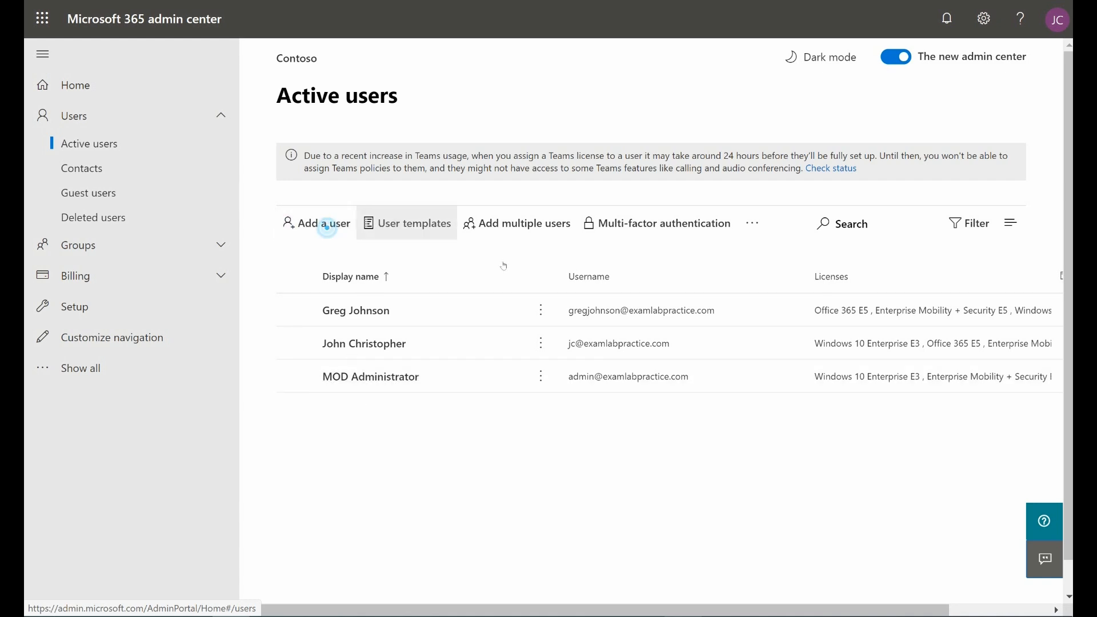
left_click(734, 217)
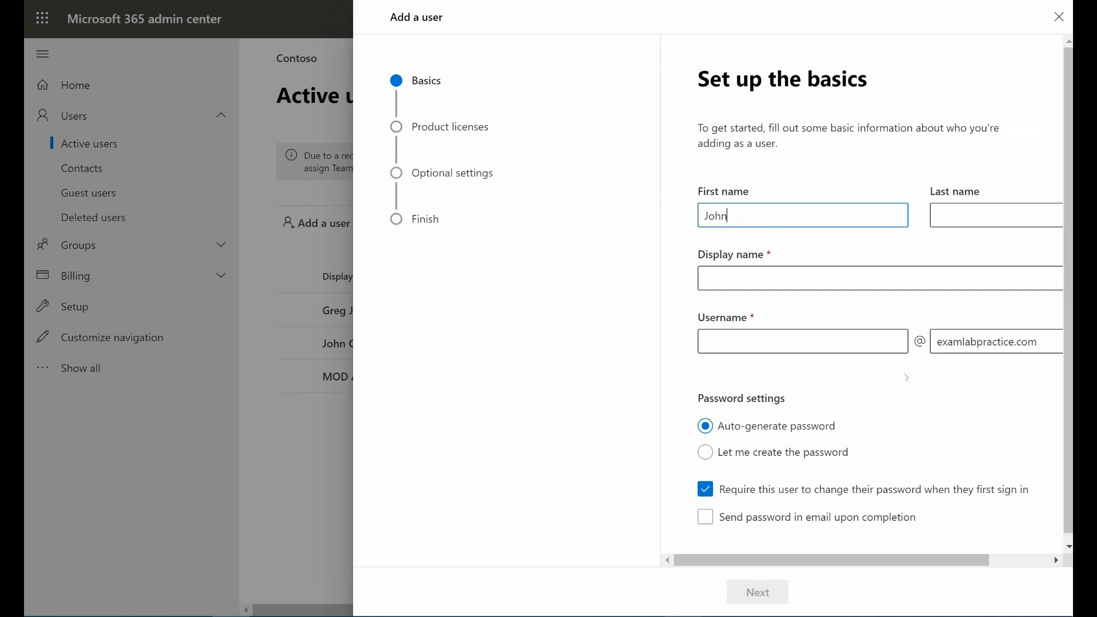
key("Tab")
type("Smi")
key("Tab")
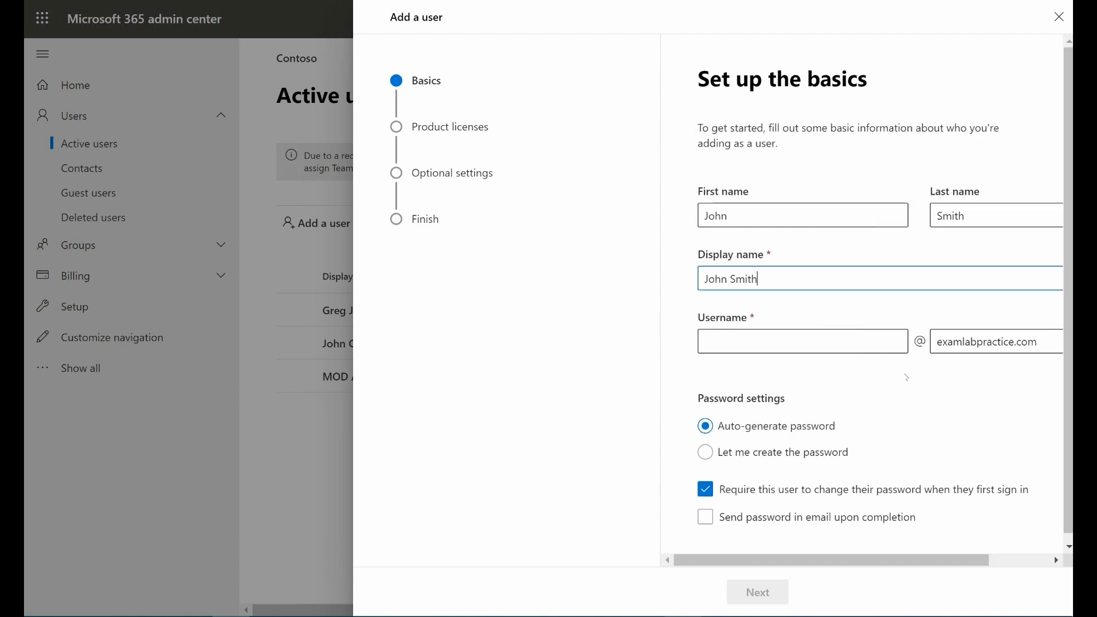
left_click(806, 342)
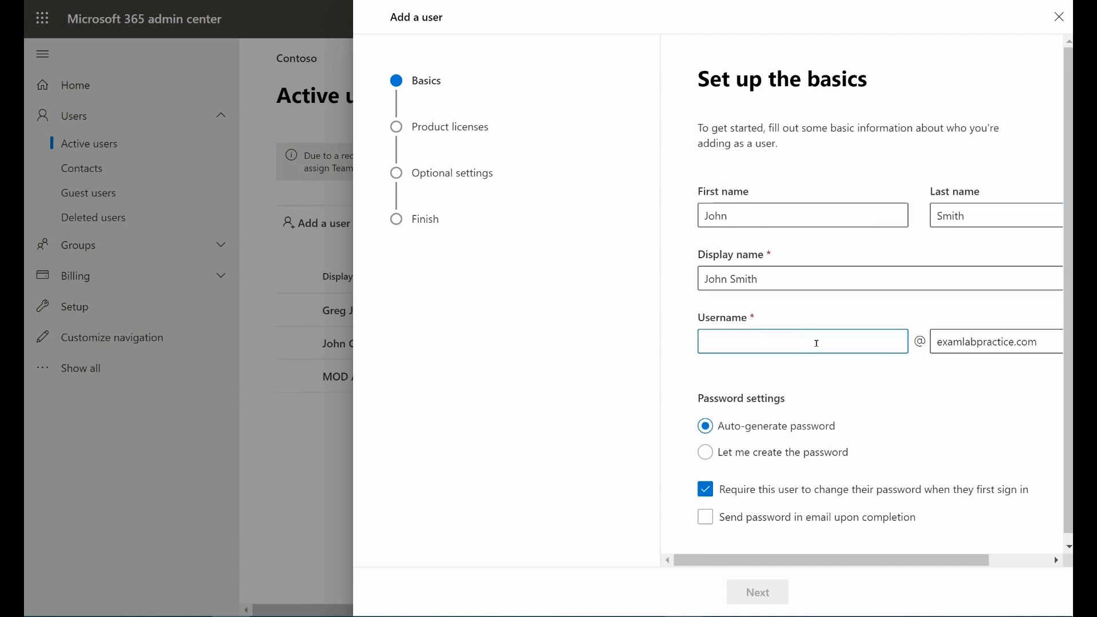
type("johnsmith")
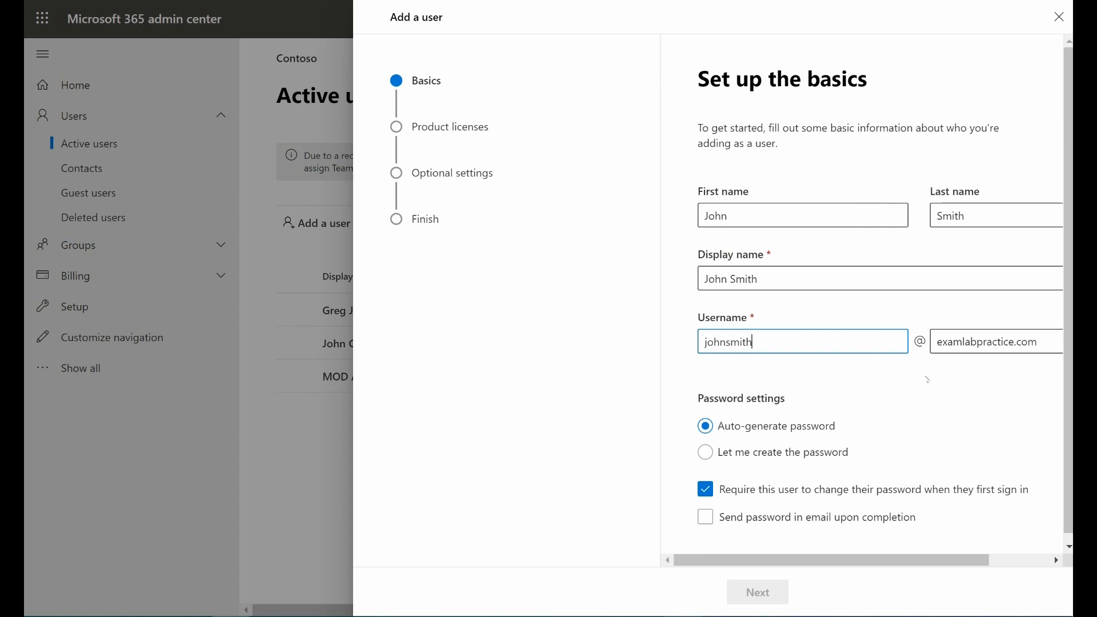
Step: Go through the password settings with the auto-generated password kept, and continue to the product licenses
scroll(836, 370, "down", 1)
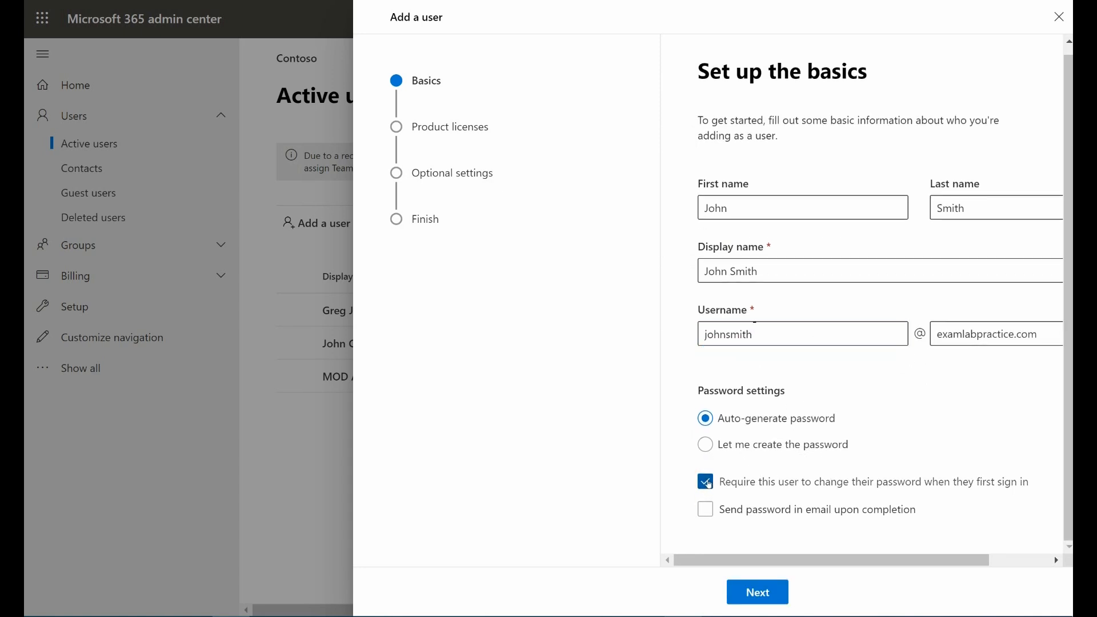
left_click(731, 483)
left_click(760, 593)
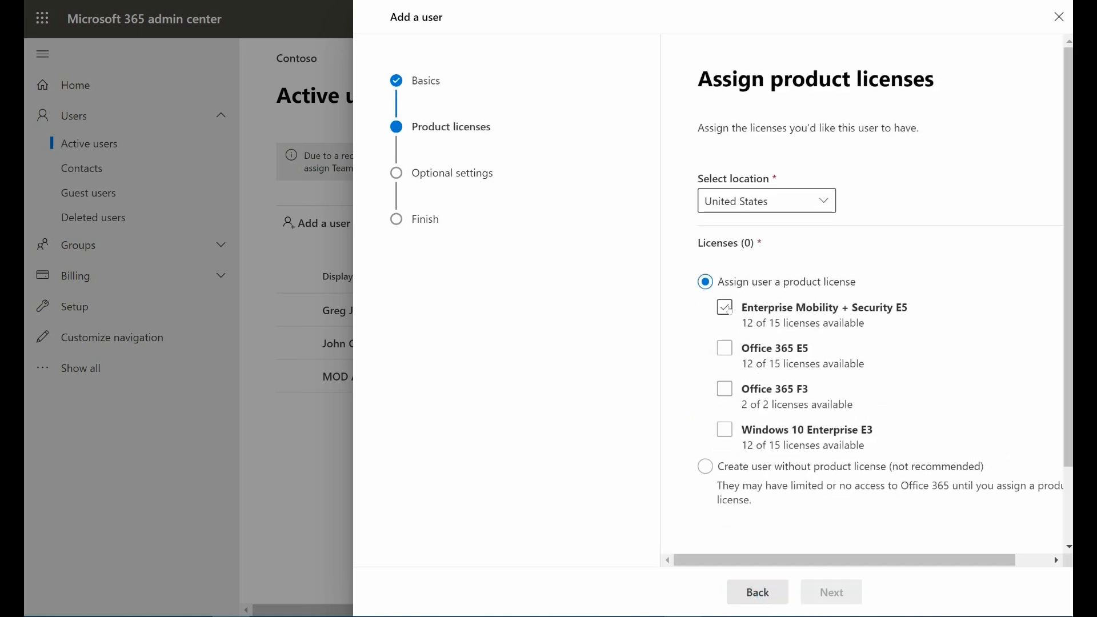
Step: Keep United States as the location, assign the Enterprise Mobility + Security E5, Office 365 E5 and Windows 10 Enterprise E3 licenses, and continue to the optional settings
left_click(748, 208)
left_click(825, 204)
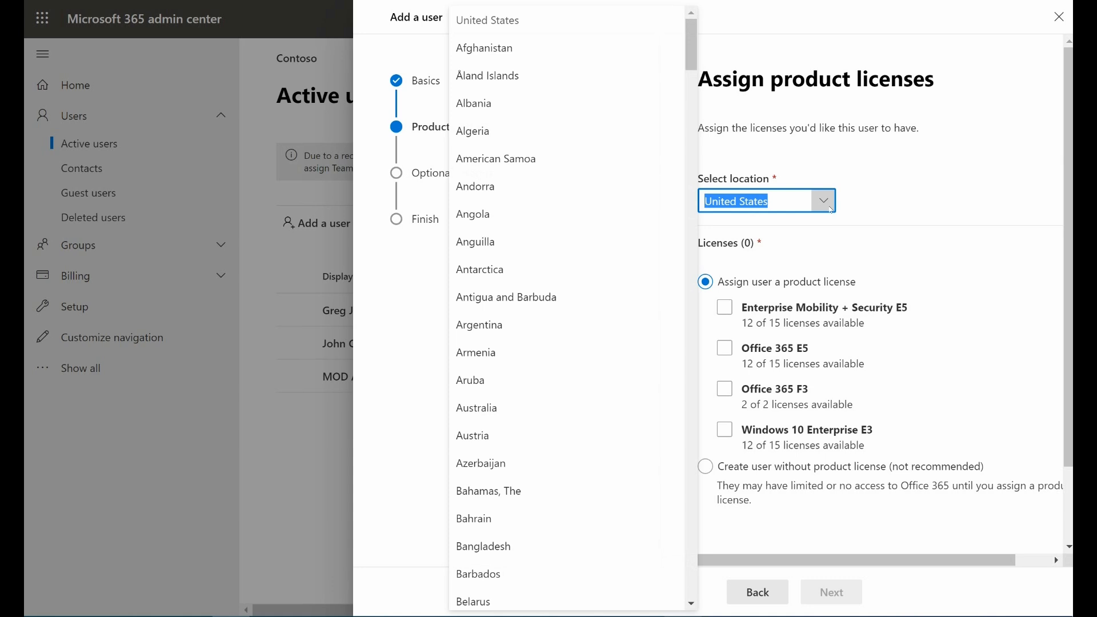
left_click(863, 211)
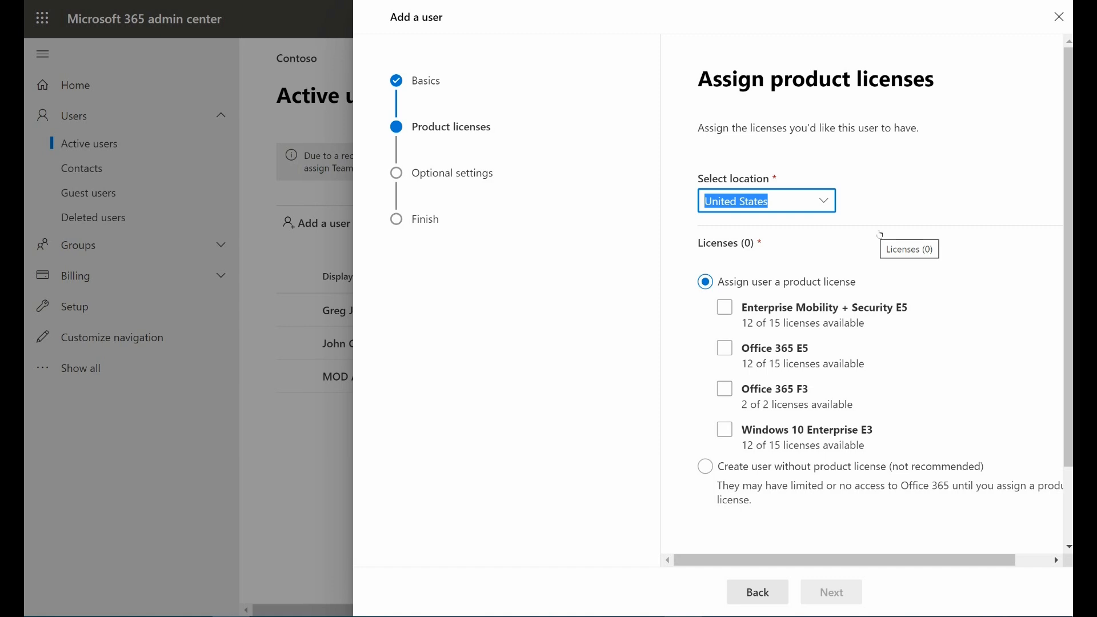
left_click(893, 322)
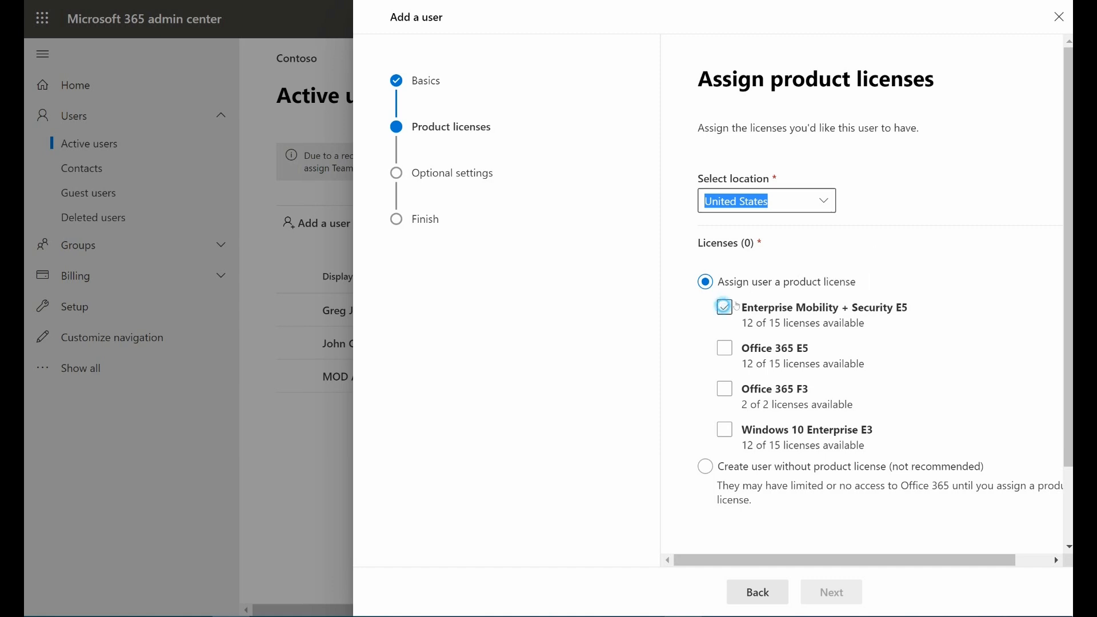
left_click(771, 349)
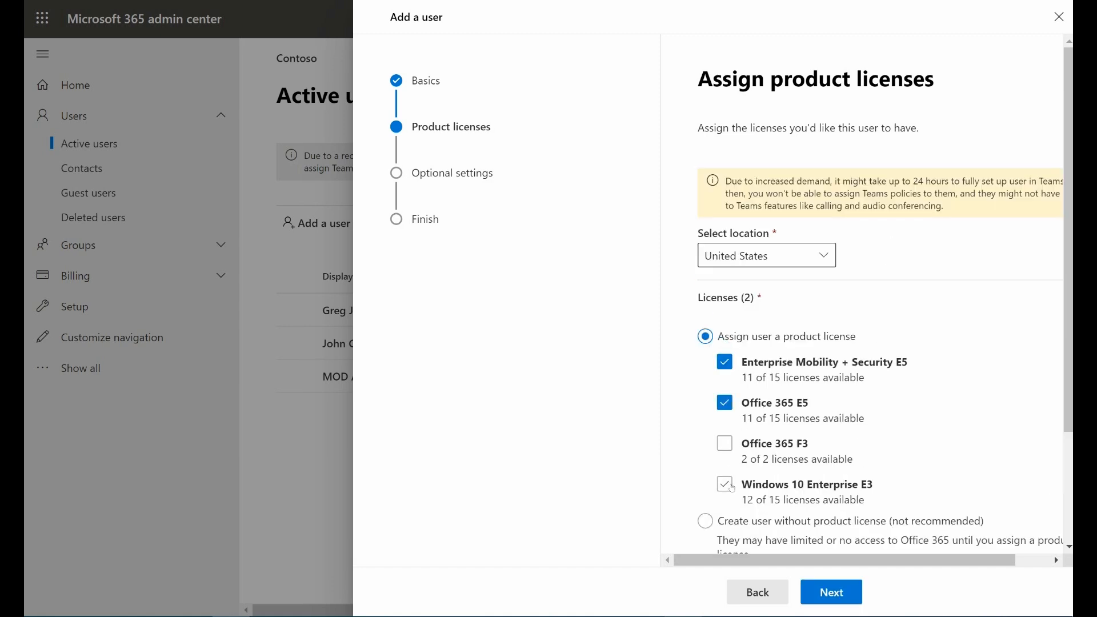
left_click(726, 485)
scroll(868, 348, "down", 3)
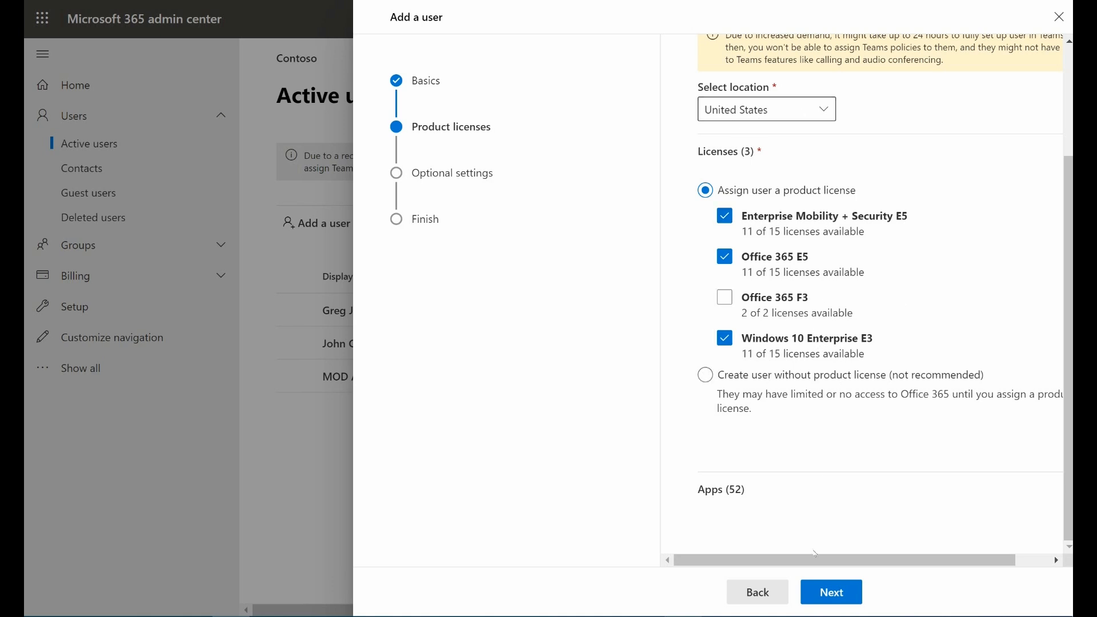
left_click(826, 593)
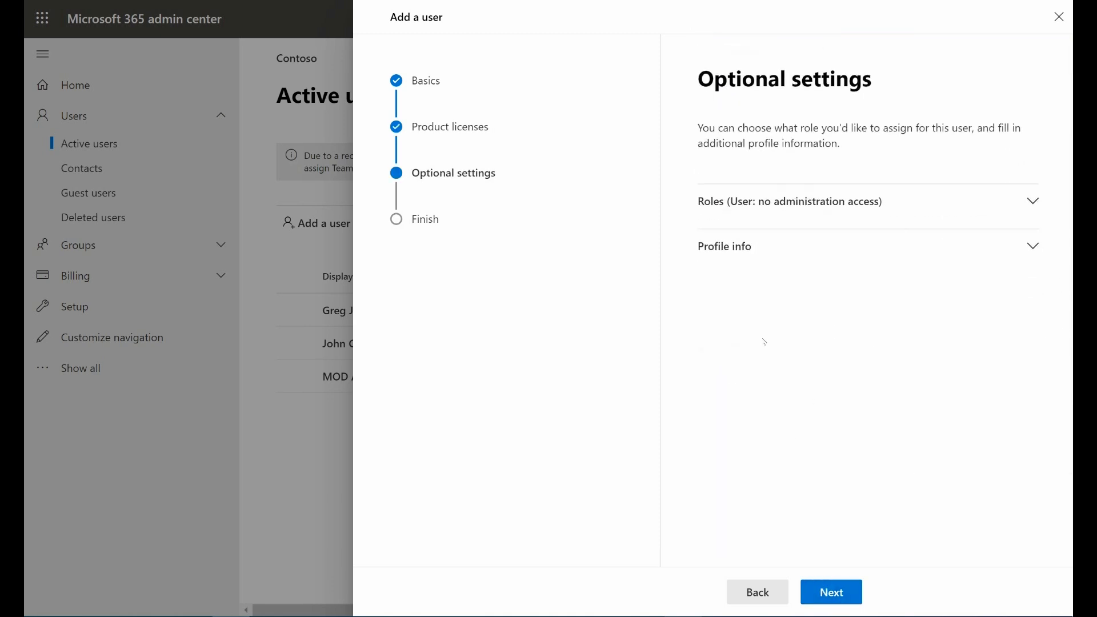
Step: Set the department to IT in the new user's profile info and continue to the review page
left_click(769, 246)
scroll(766, 398, "down", 5)
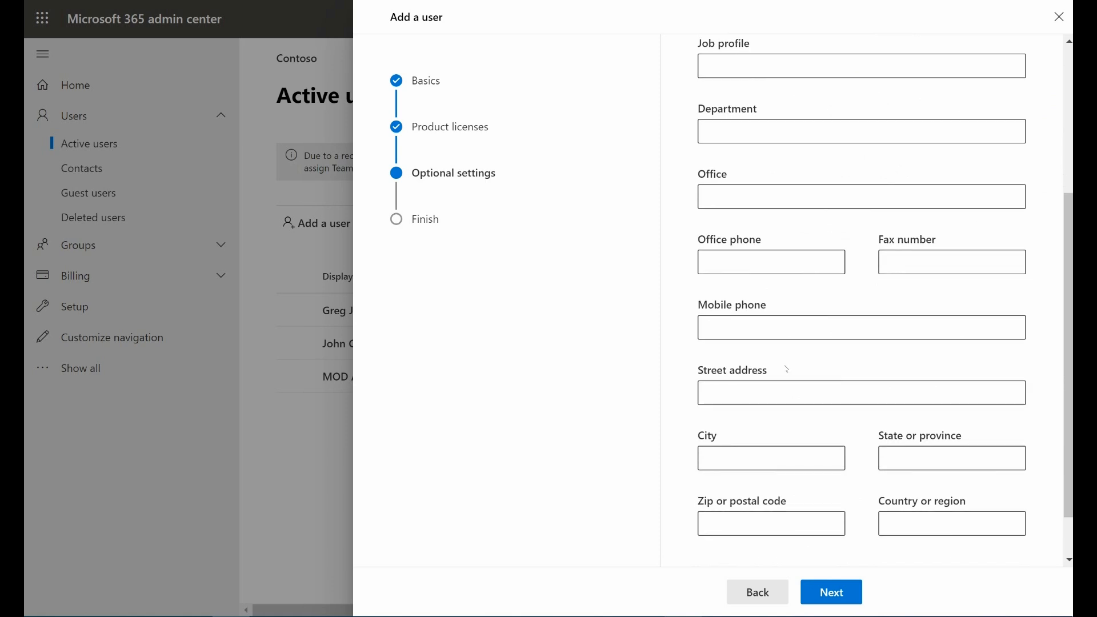
scroll(873, 247, "up", 5)
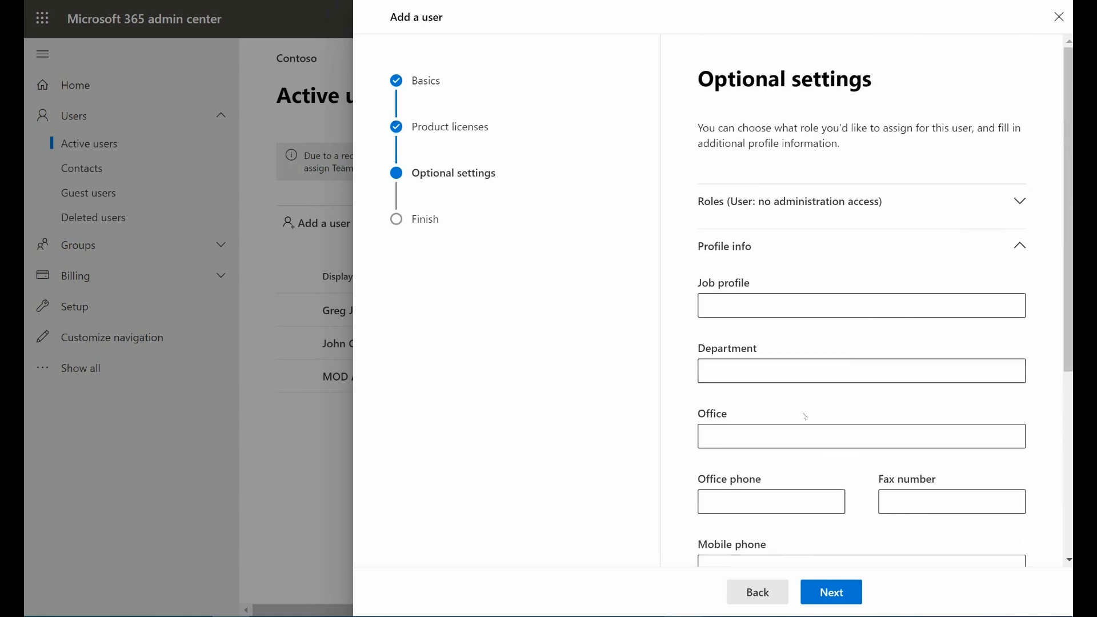
scroll(863, 243, "down", 3)
left_click(752, 213)
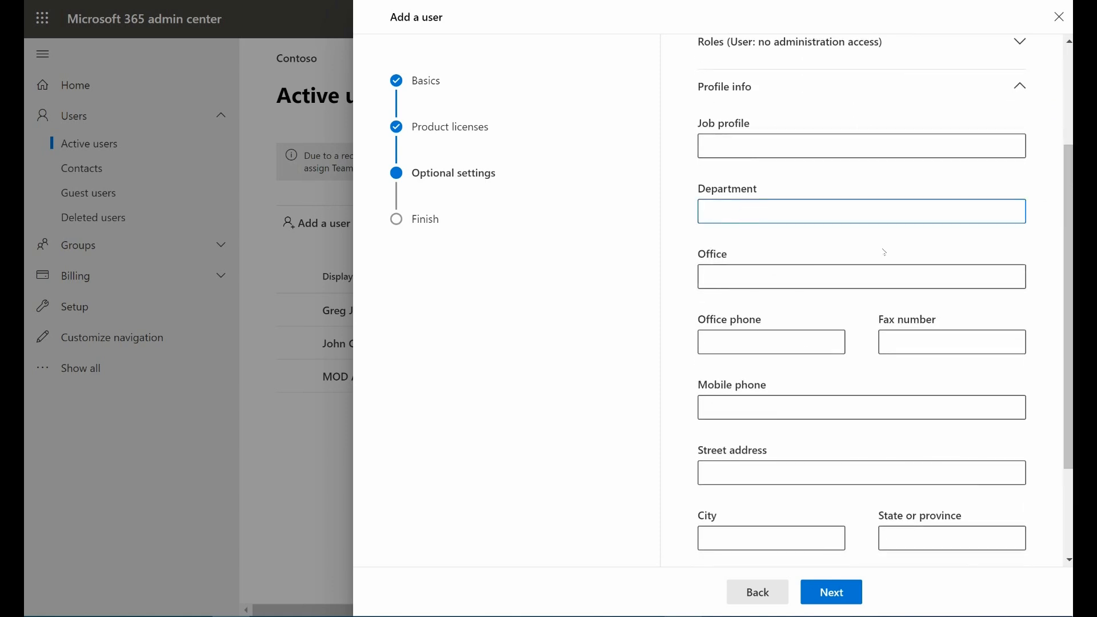
type("IT")
scroll(867, 284, "down", 3)
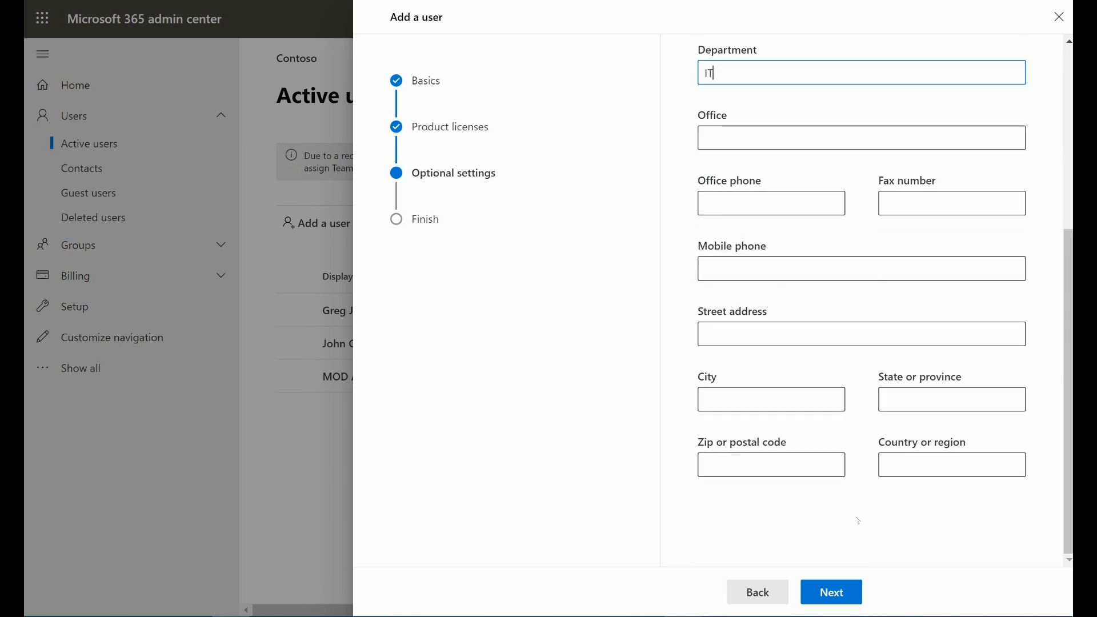
left_click(844, 593)
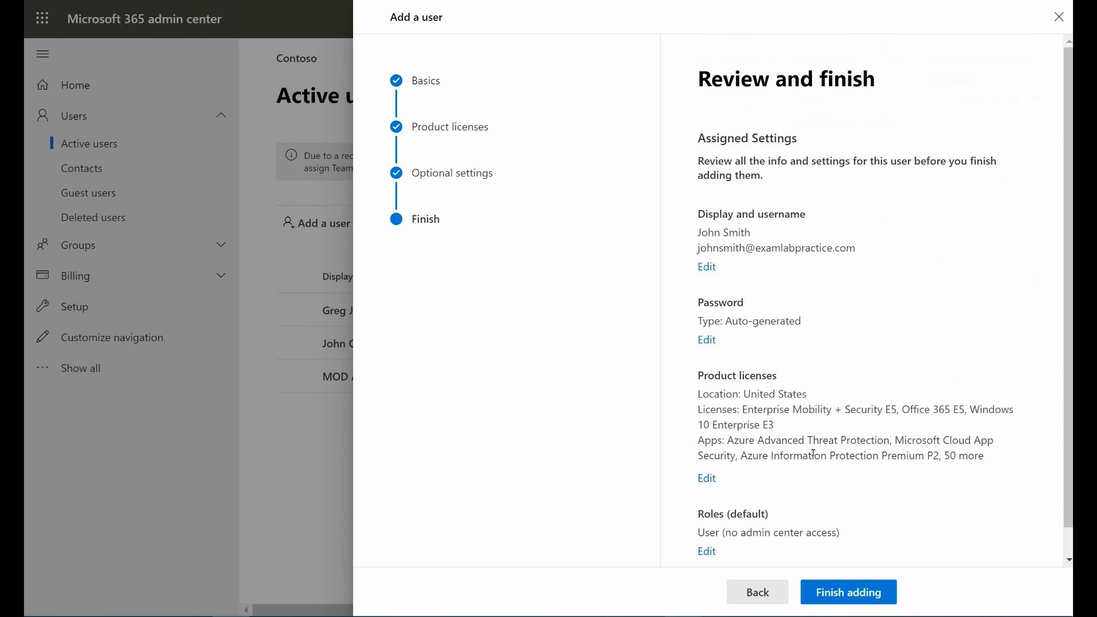
Step: Finish adding the user, close the summary and dismiss the feedback survey
left_click(846, 592)
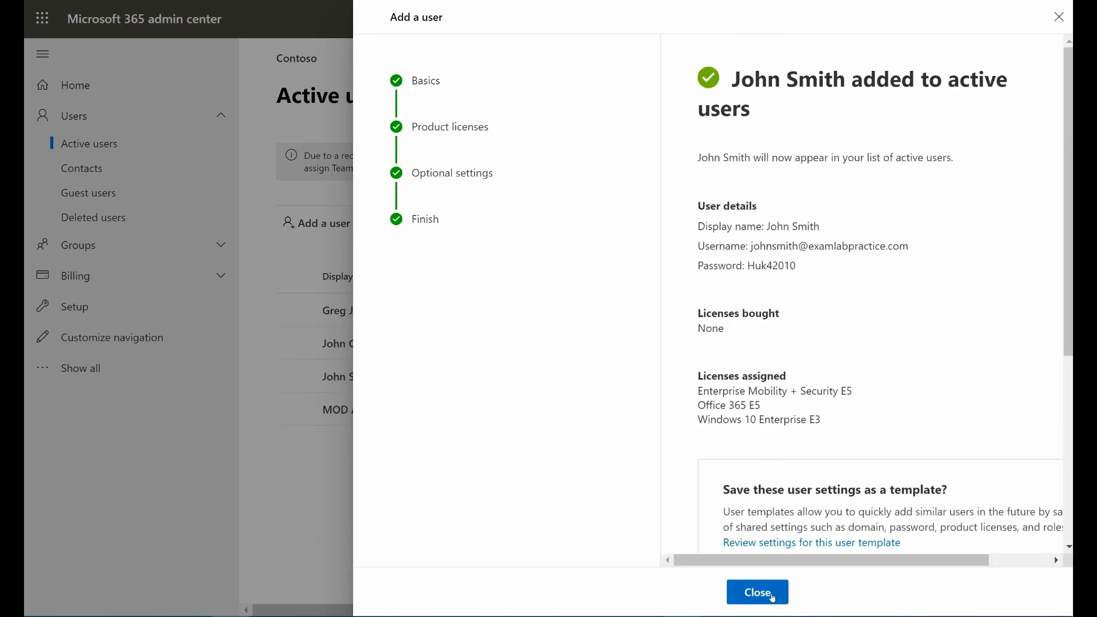
left_click(757, 592)
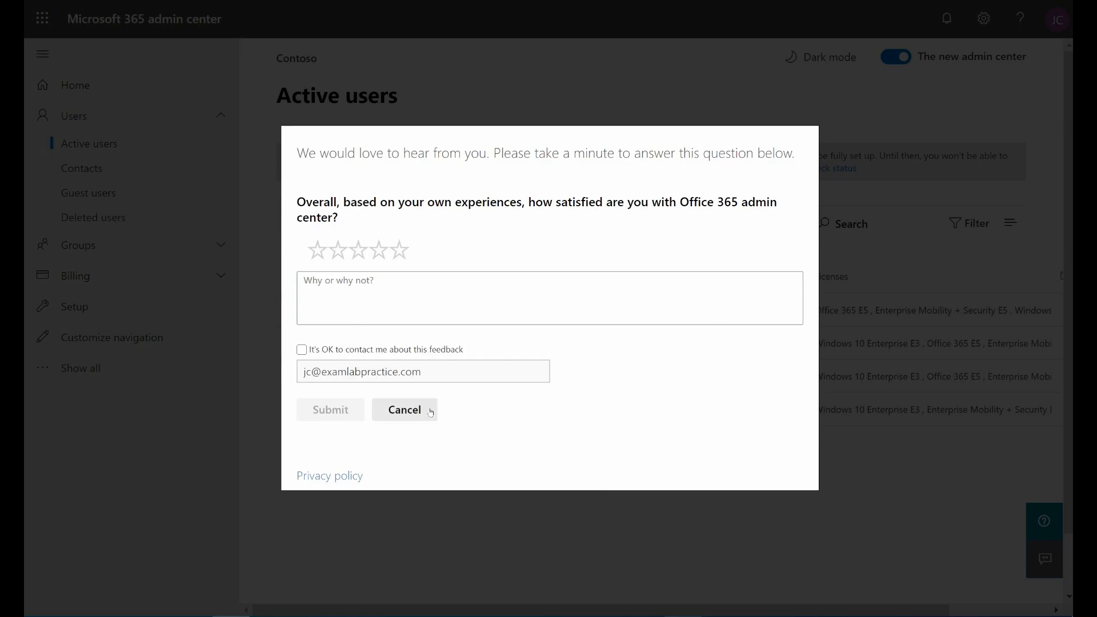
left_click(425, 412)
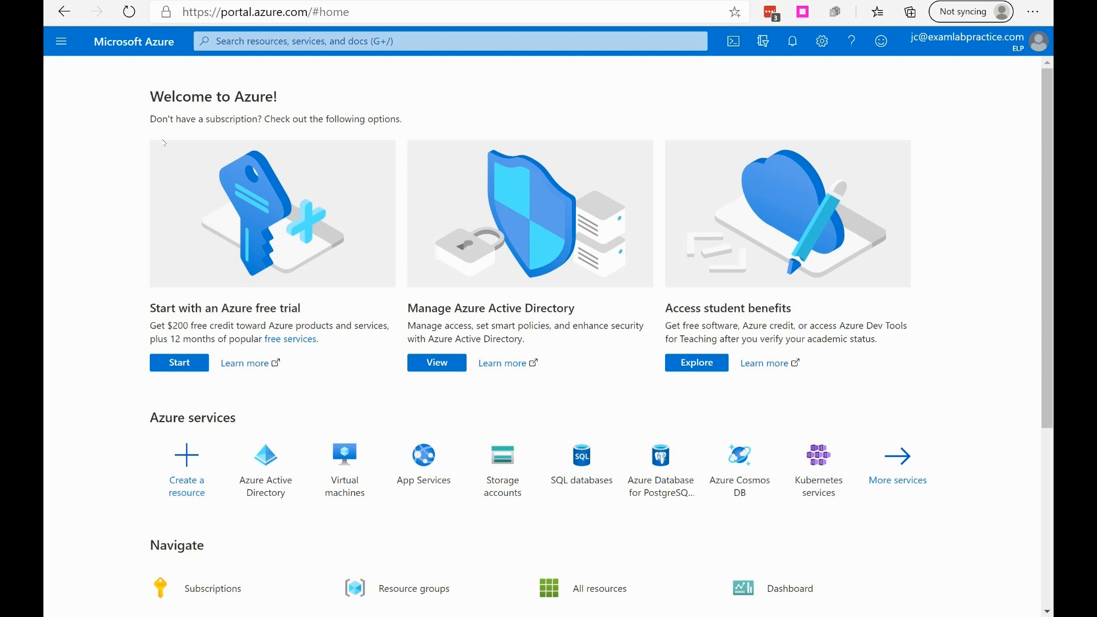
Step: Switch to the Azure portal, open the Azure Active Directory users list and start a bulk create operation
left_click(61, 40)
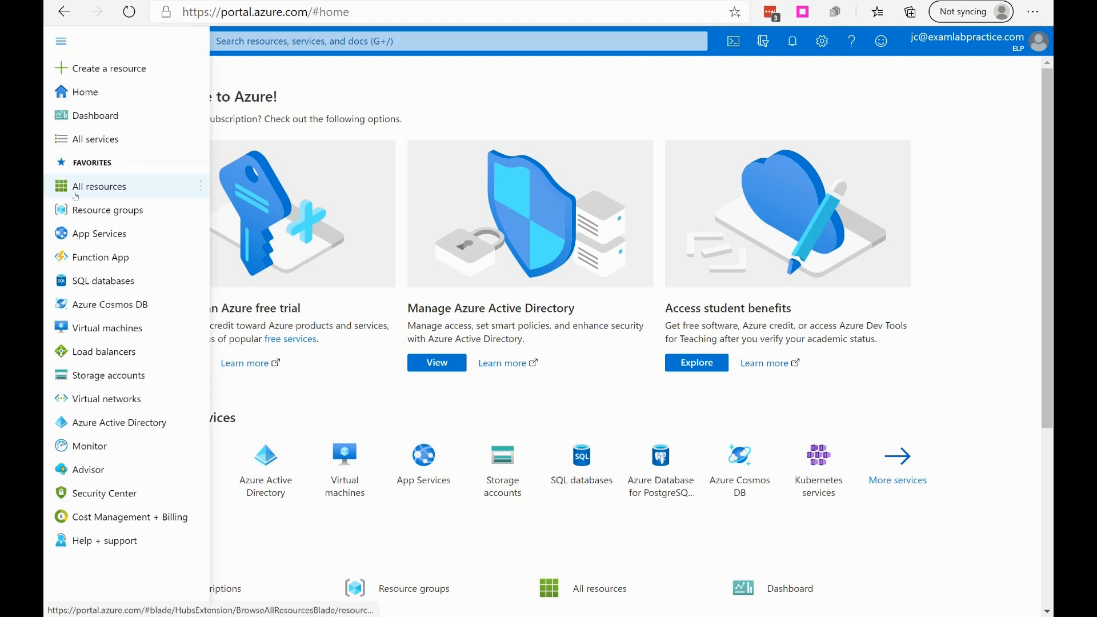
left_click(108, 424)
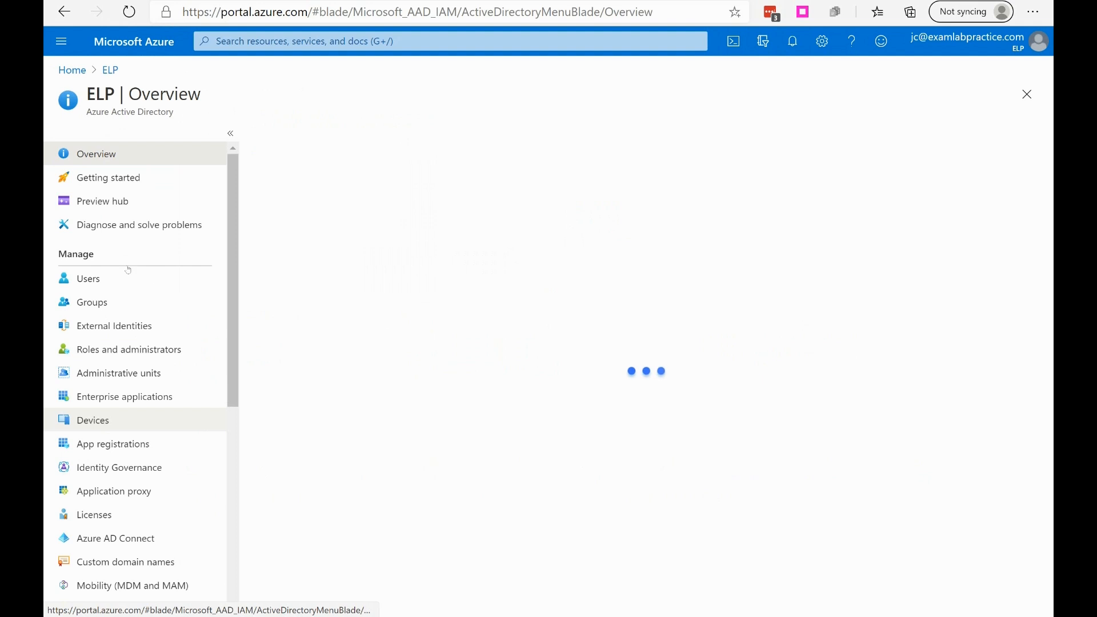
left_click(109, 280)
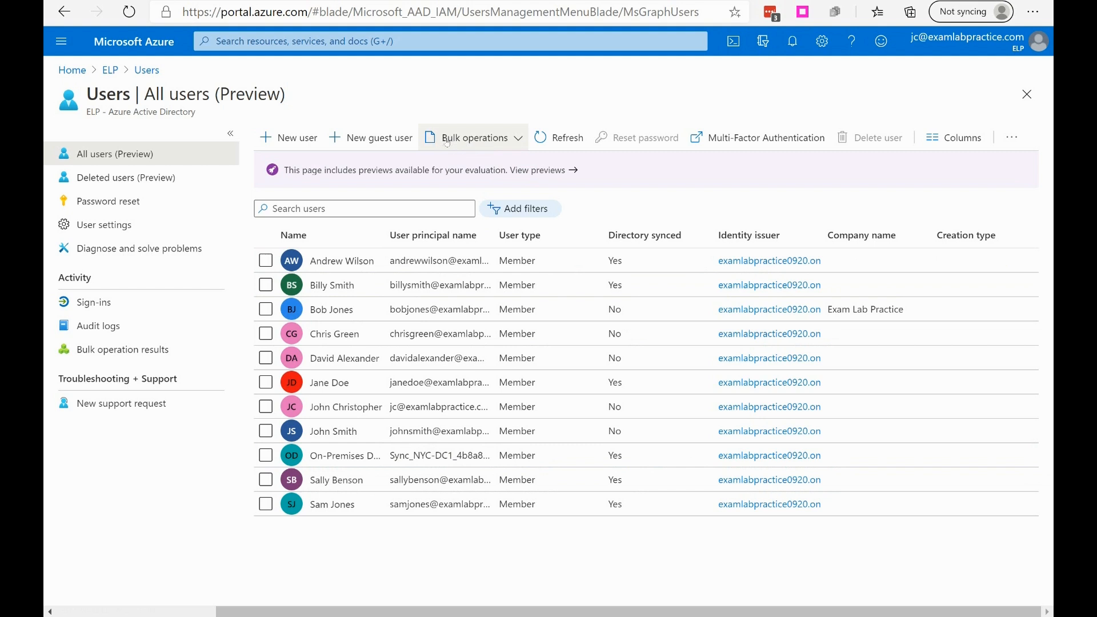
left_click(516, 142)
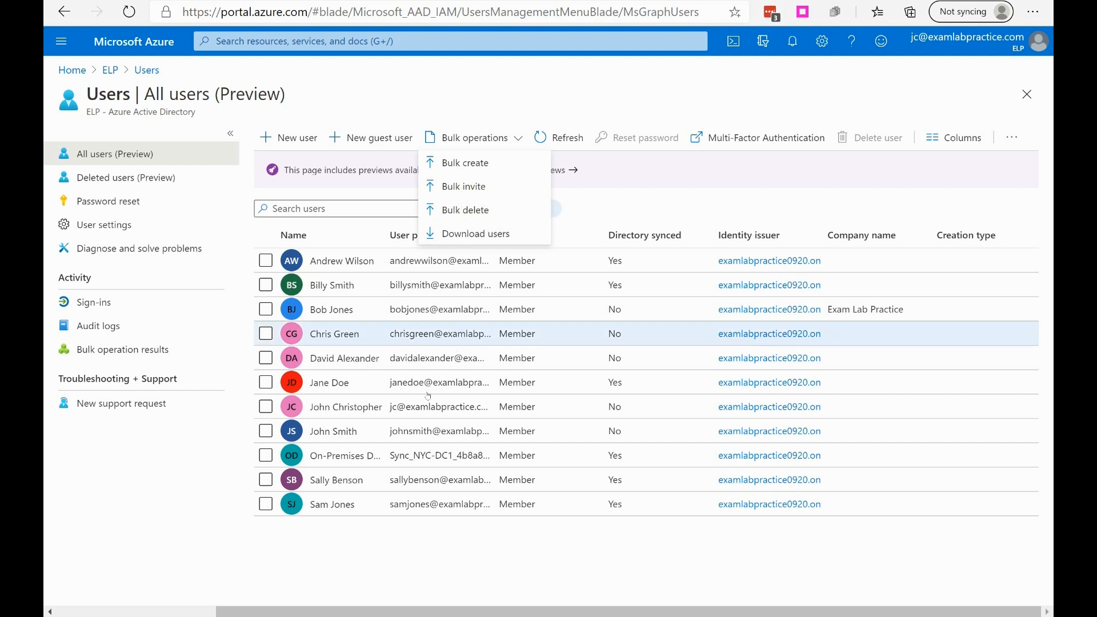
left_click(452, 163)
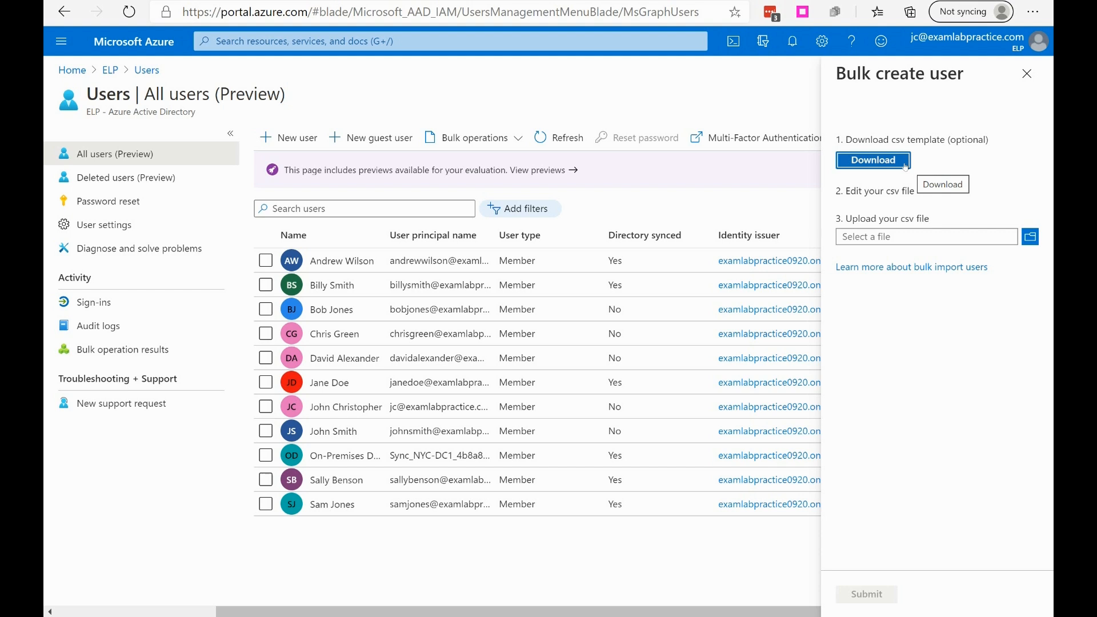
Step: Check the optional CSV template download and open the documentation about bulk importing users
left_click_drag(972, 140, 960, 180)
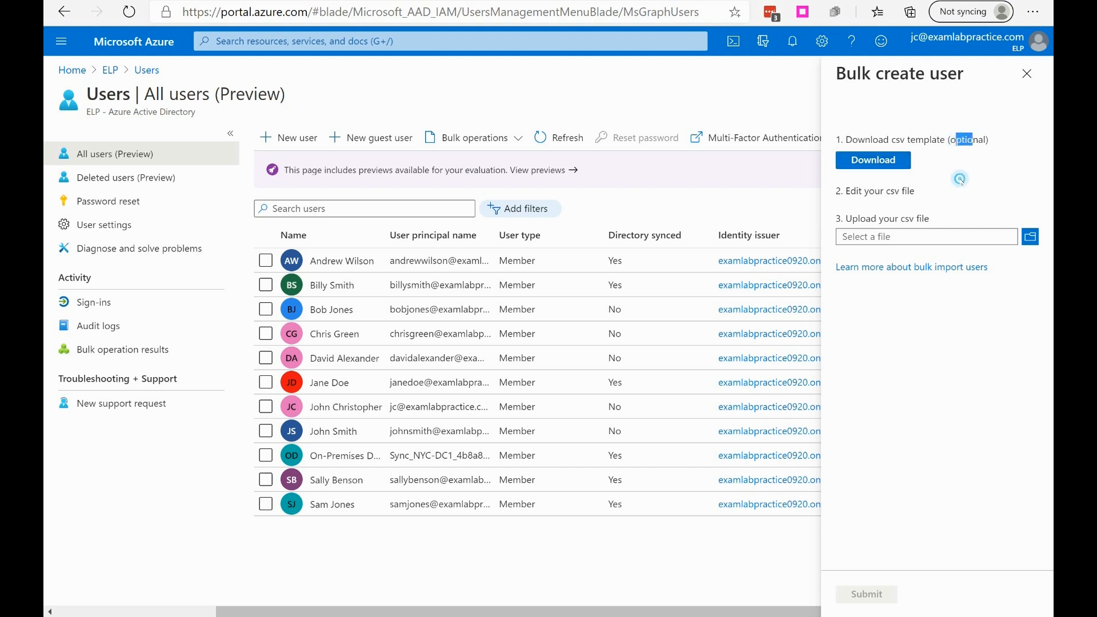
left_click(961, 180)
left_click(871, 273)
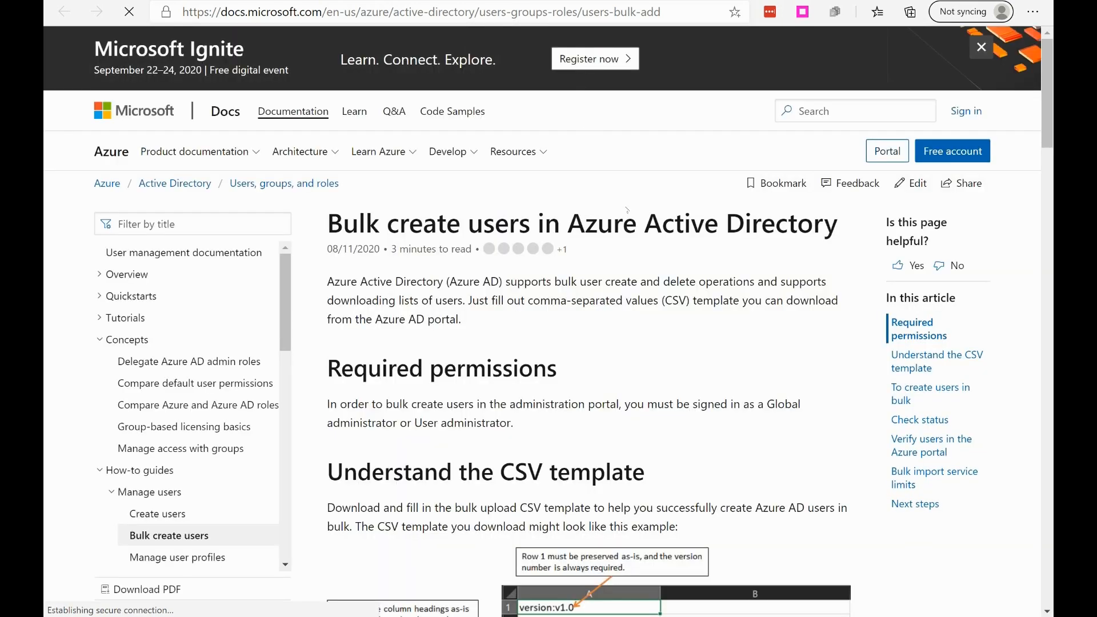
Step: Read the bulk create article's guidance on permissions, CSV template structure, creation steps, status checks, user verification and import limits
scroll(614, 251, "down", 5)
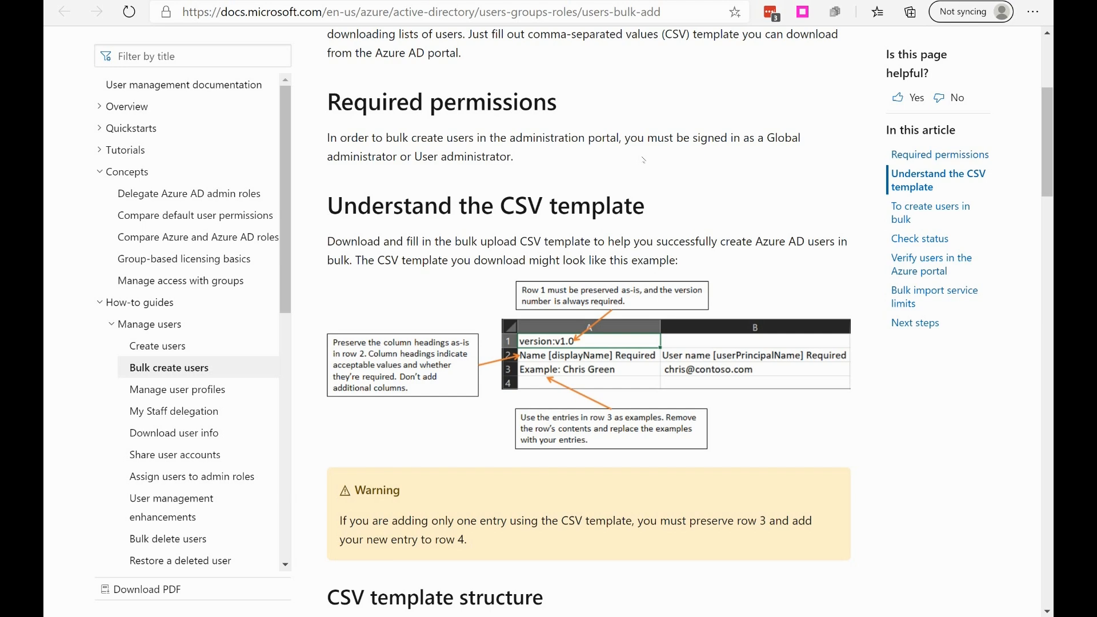
scroll(558, 268, "down", 2)
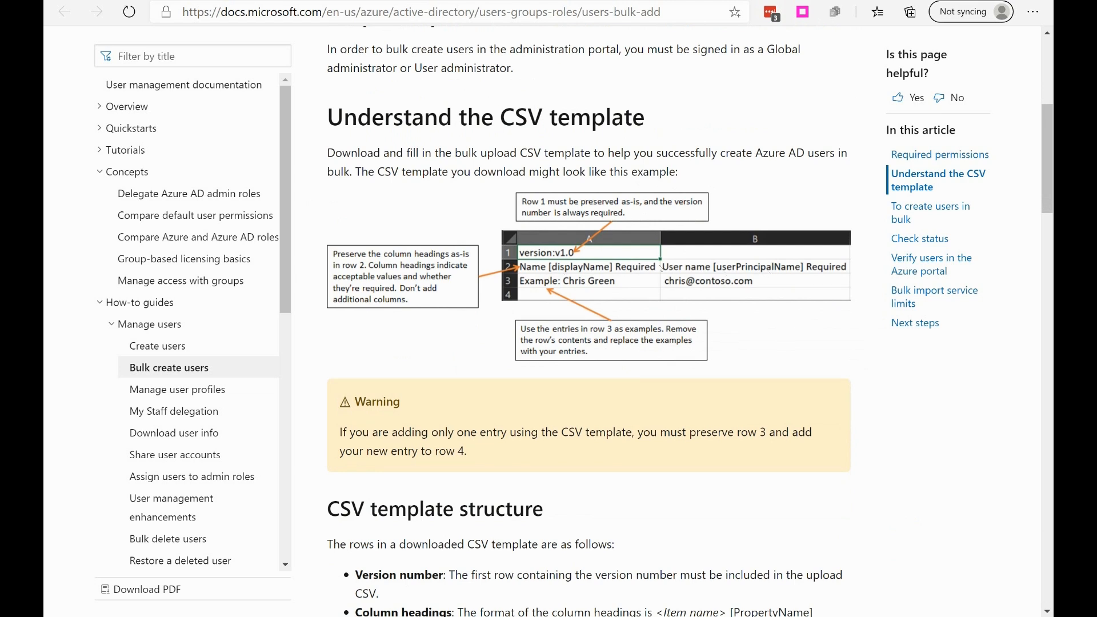
scroll(682, 293, "down", 10)
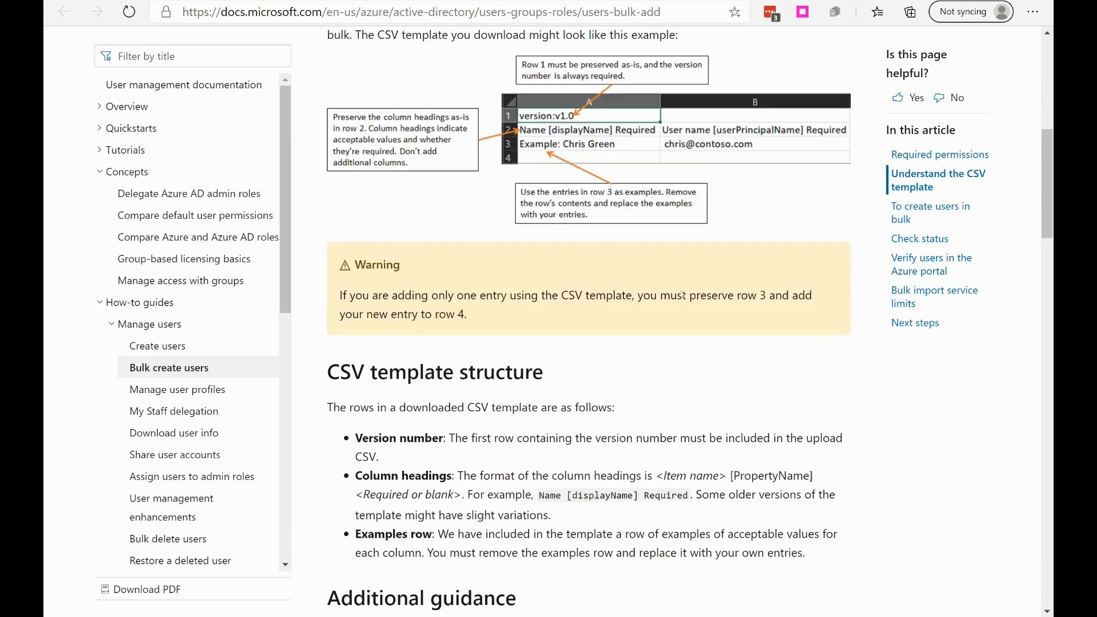
scroll(692, 287, "down", 12)
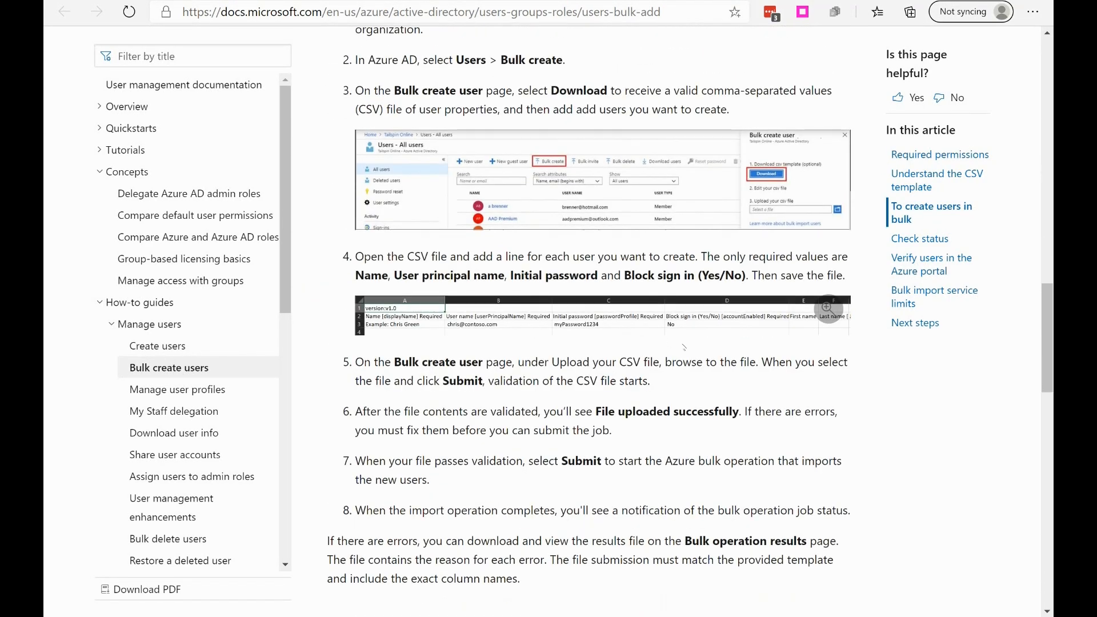
scroll(673, 314, "down", 8)
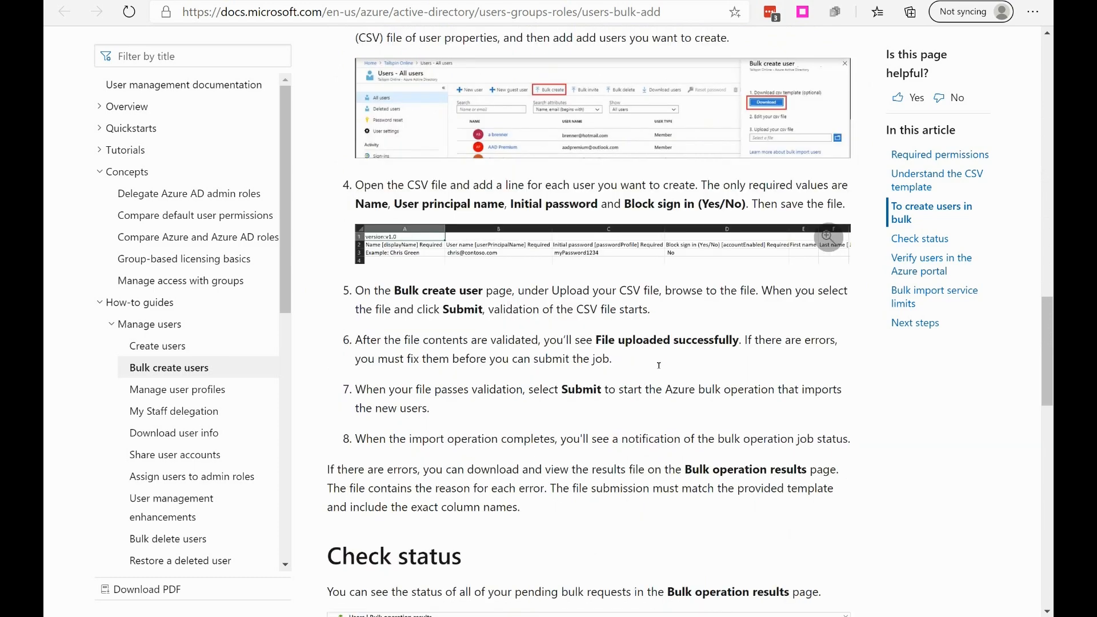
scroll(660, 361, "down", 6)
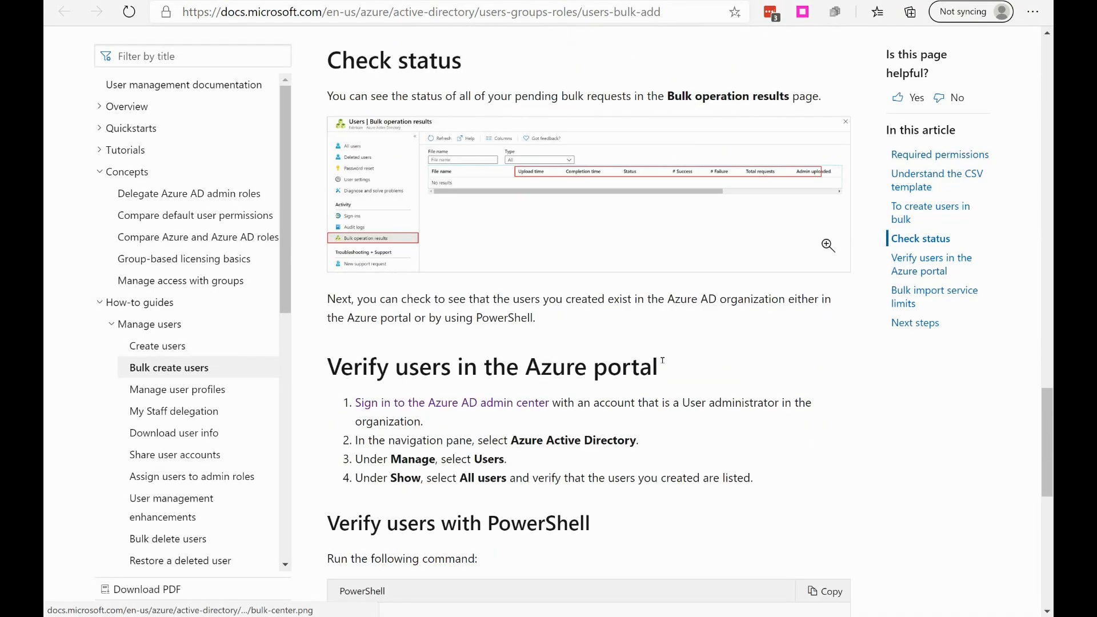
scroll(669, 235, "up", 3)
scroll(670, 235, "up", 2)
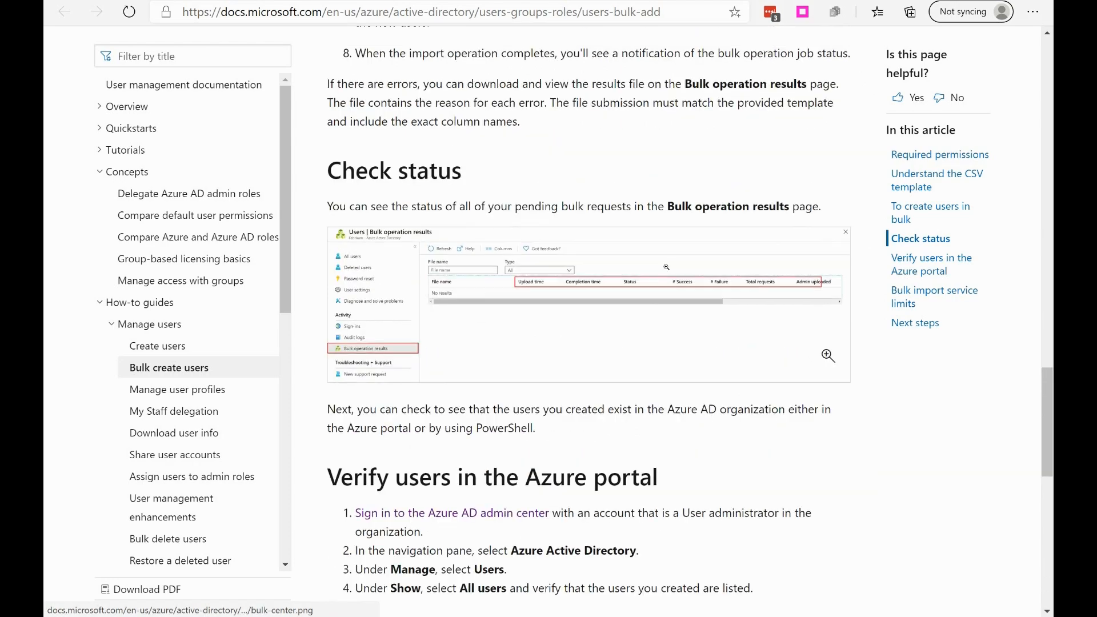
scroll(730, 260, "down", 4)
scroll(730, 260, "down", 2)
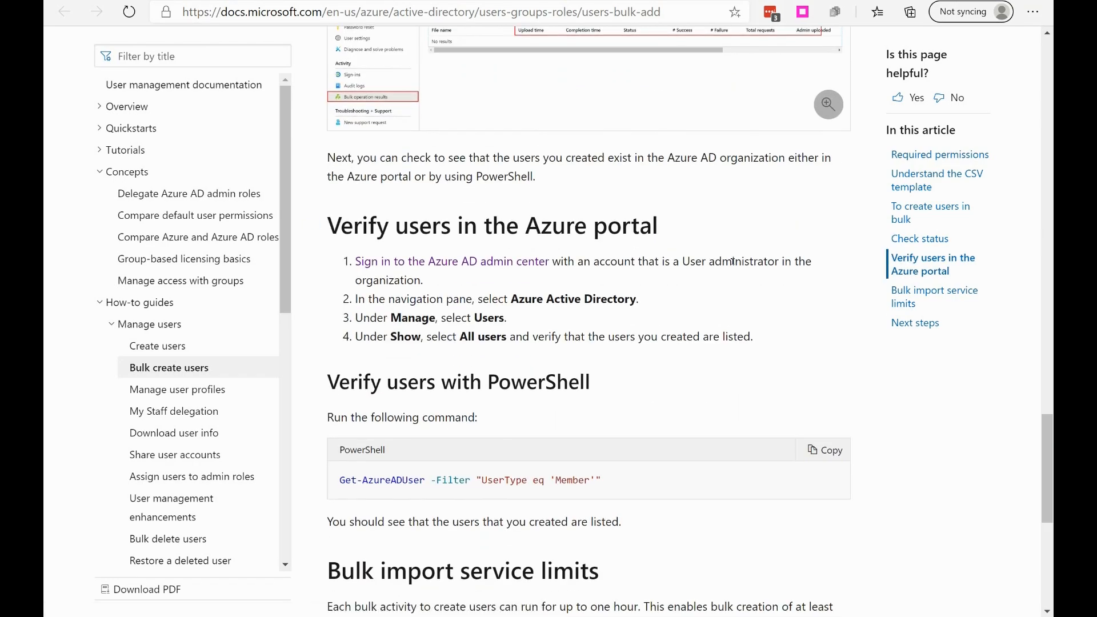
scroll(571, 200, "up", 5)
scroll(393, 132, "down", 7)
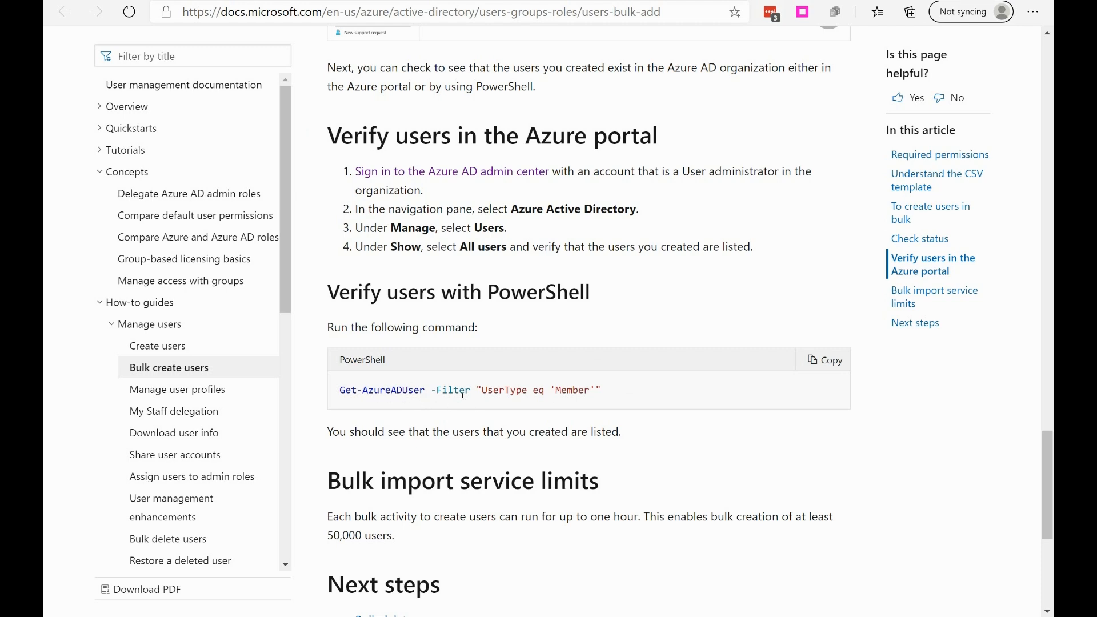
scroll(462, 395, "up", 10)
scroll(483, 398, "down", 2)
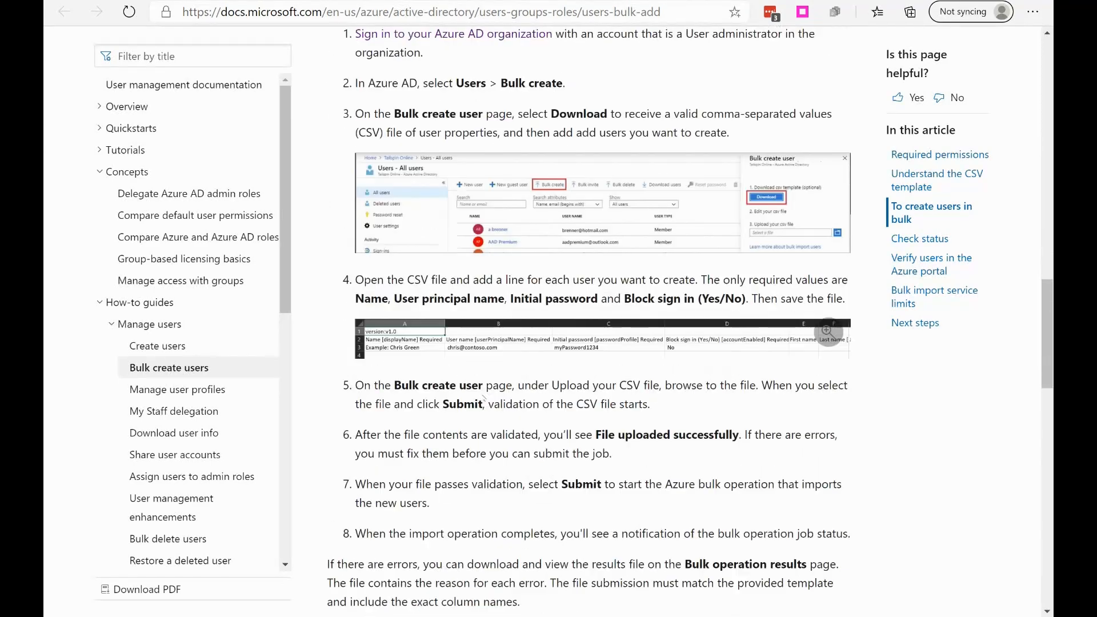
scroll(483, 398, "down", 8)
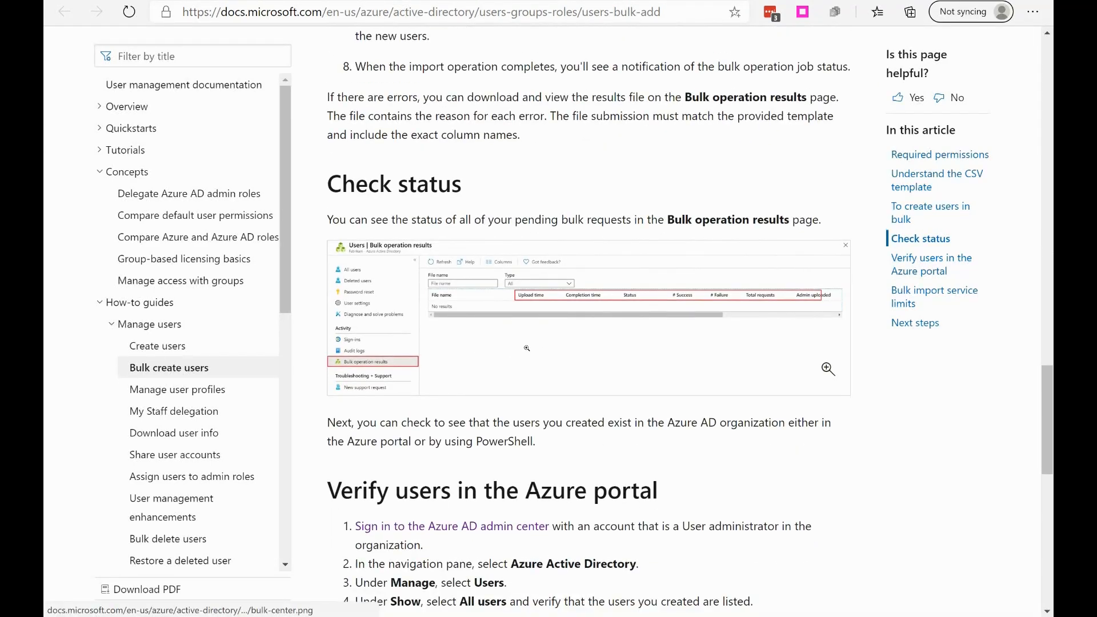
scroll(580, 377, "down", 8)
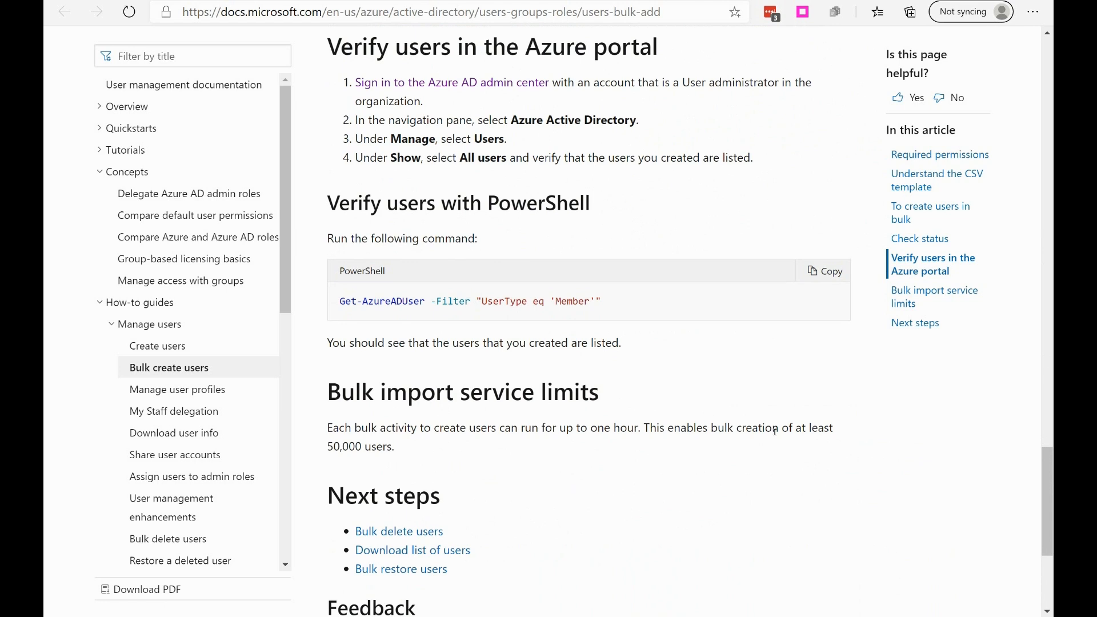
scroll(774, 431, "up", 12)
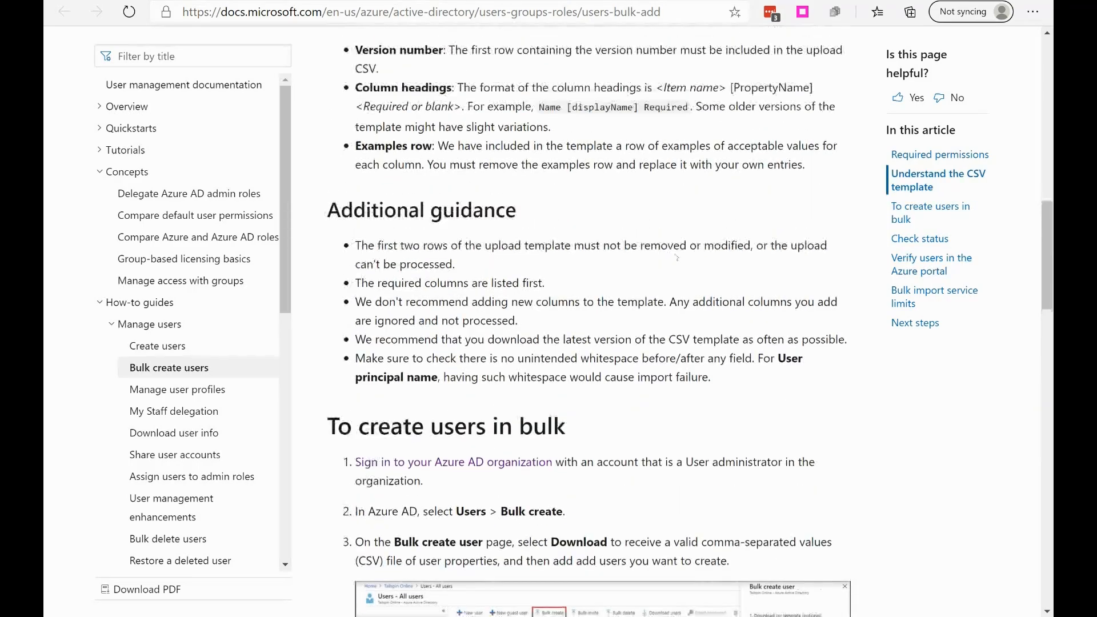
scroll(677, 257, "up", 15)
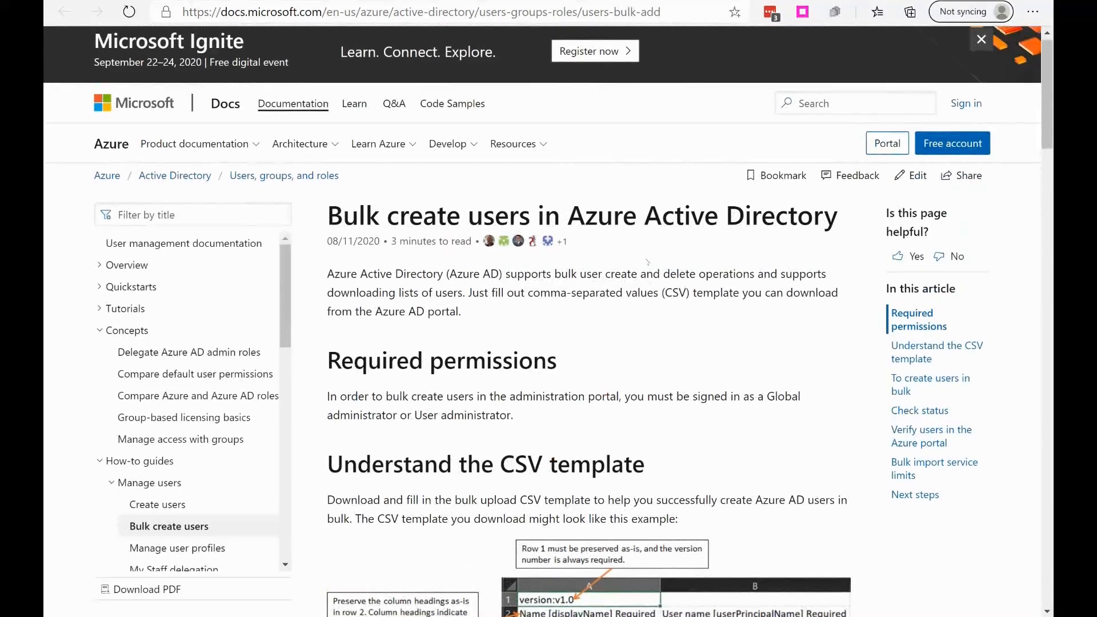
Step: Review the bulk create article again, covering permissions, user verification, status checks, creation steps and the additional CSV template guidance
scroll(627, 289, "down", 2)
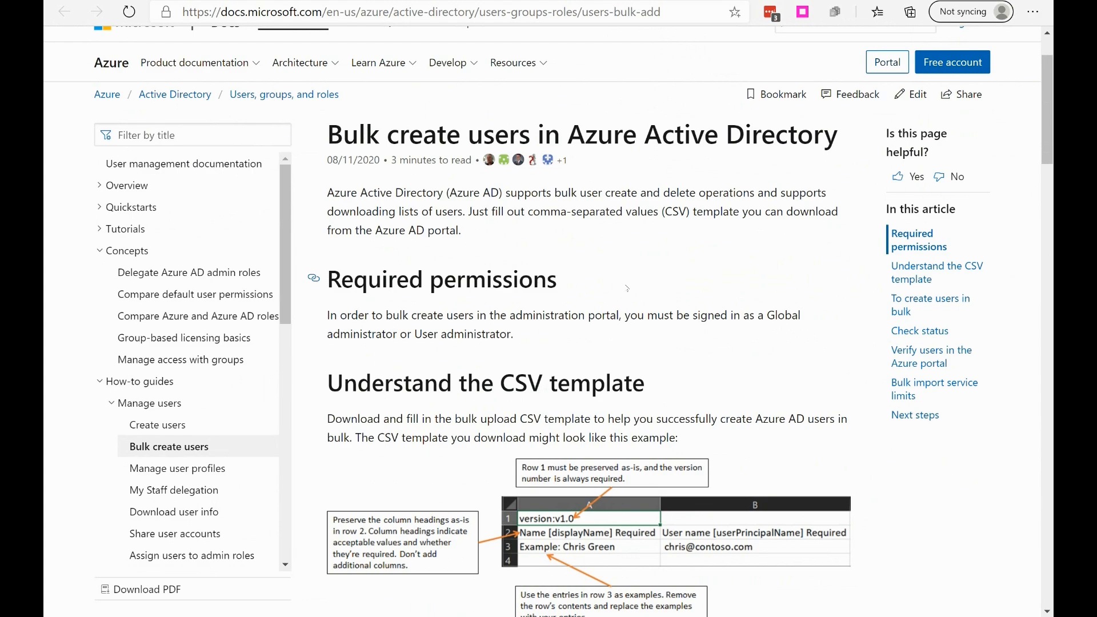
scroll(627, 288, "down", 20)
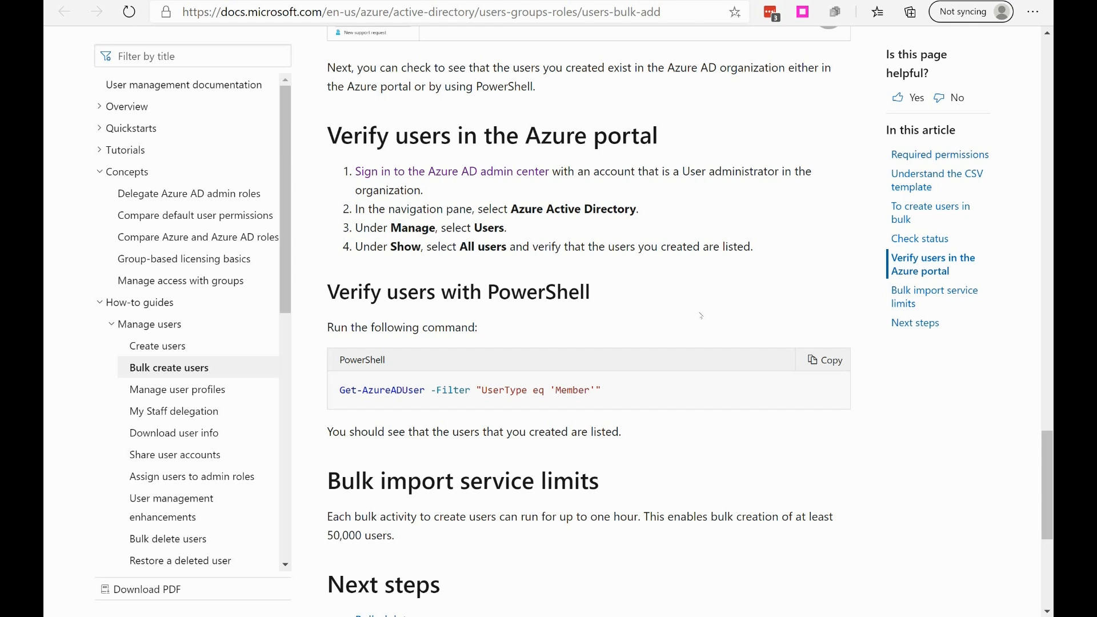
scroll(701, 315, "up", 5)
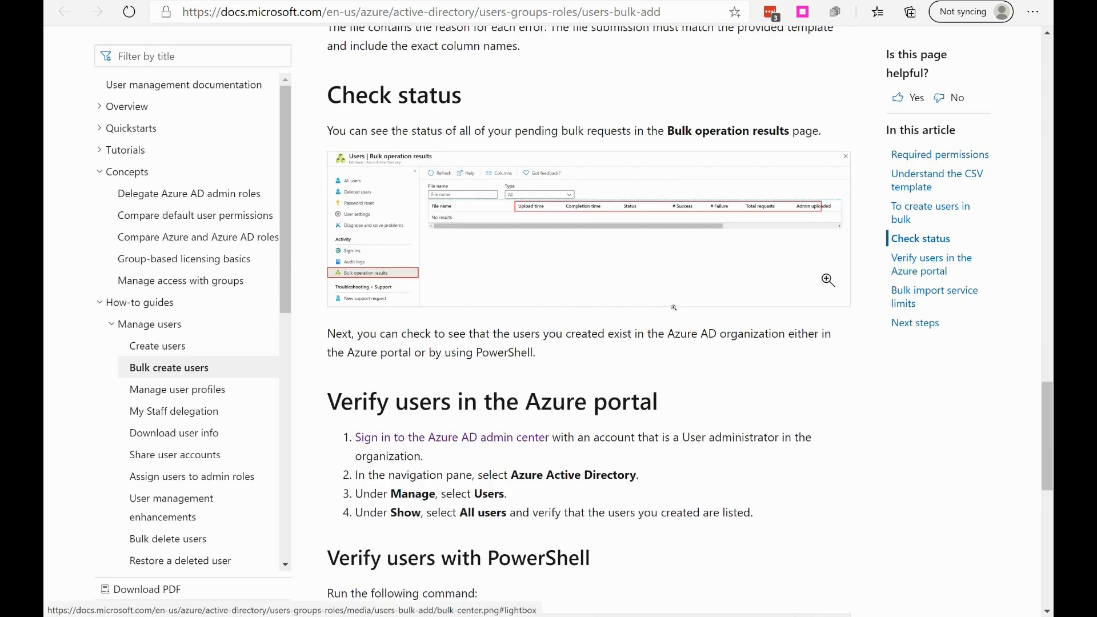
scroll(674, 308, "up", 13)
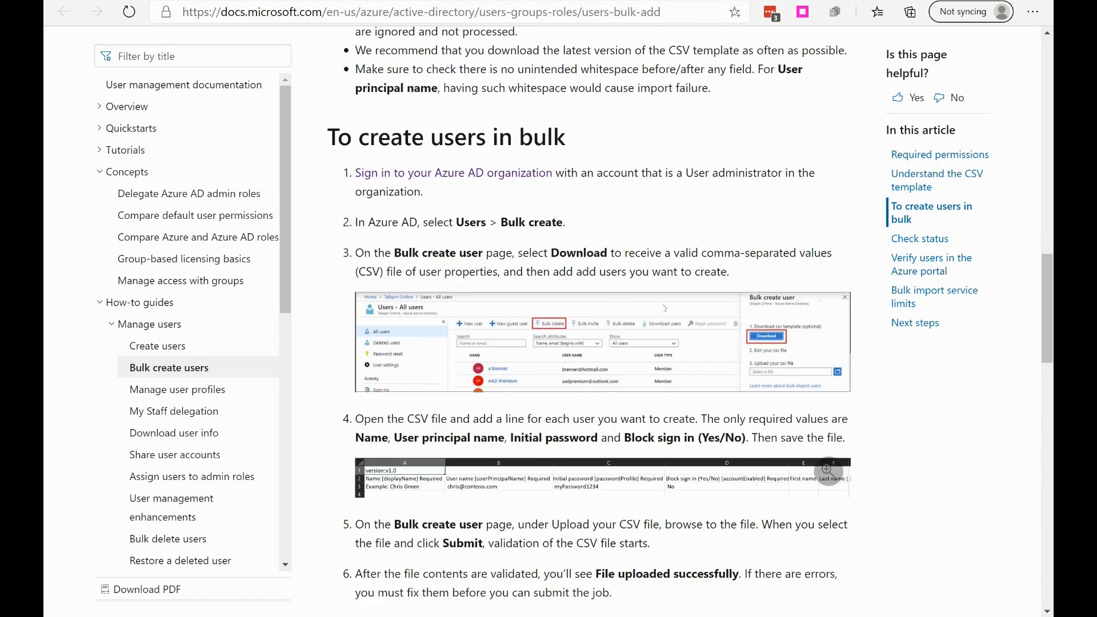
scroll(664, 308, "up", 8)
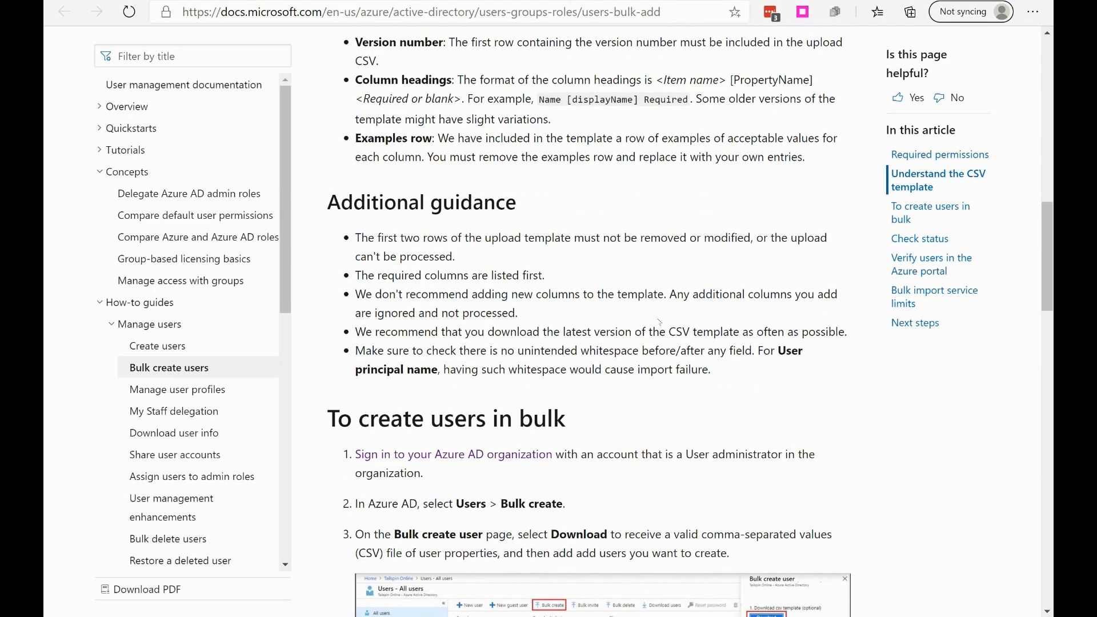
scroll(663, 326, "down", 3)
scroll(543, 283, "up", 13)
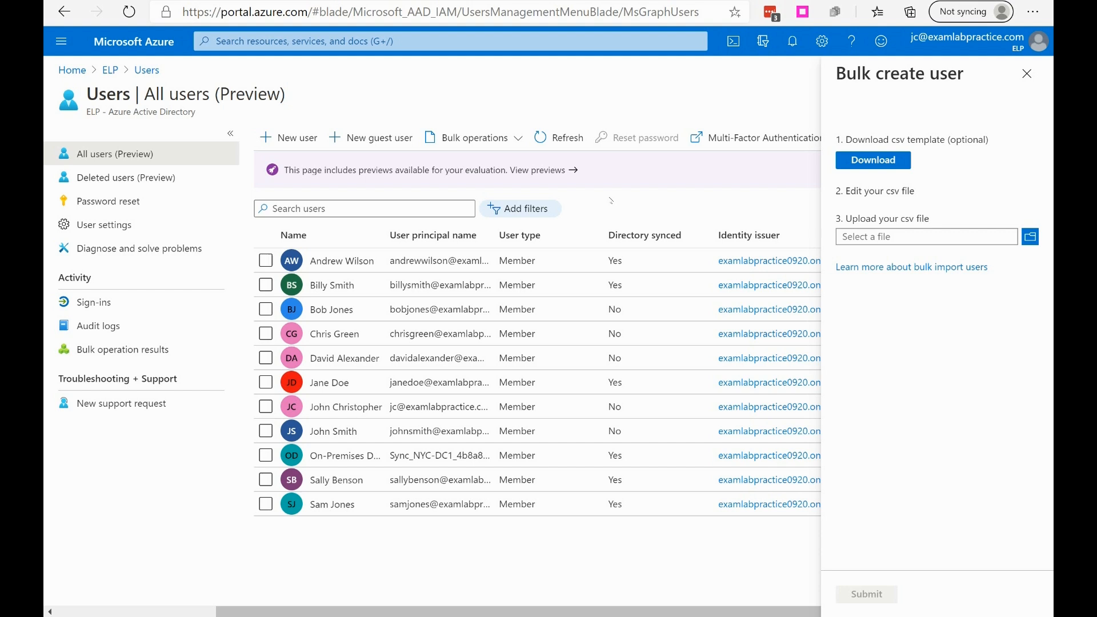
Step: Download the bulk create user CSV template from the Azure portal, inspect it in Excel with column A fitted, and close the bulk create pane
left_click(872, 167)
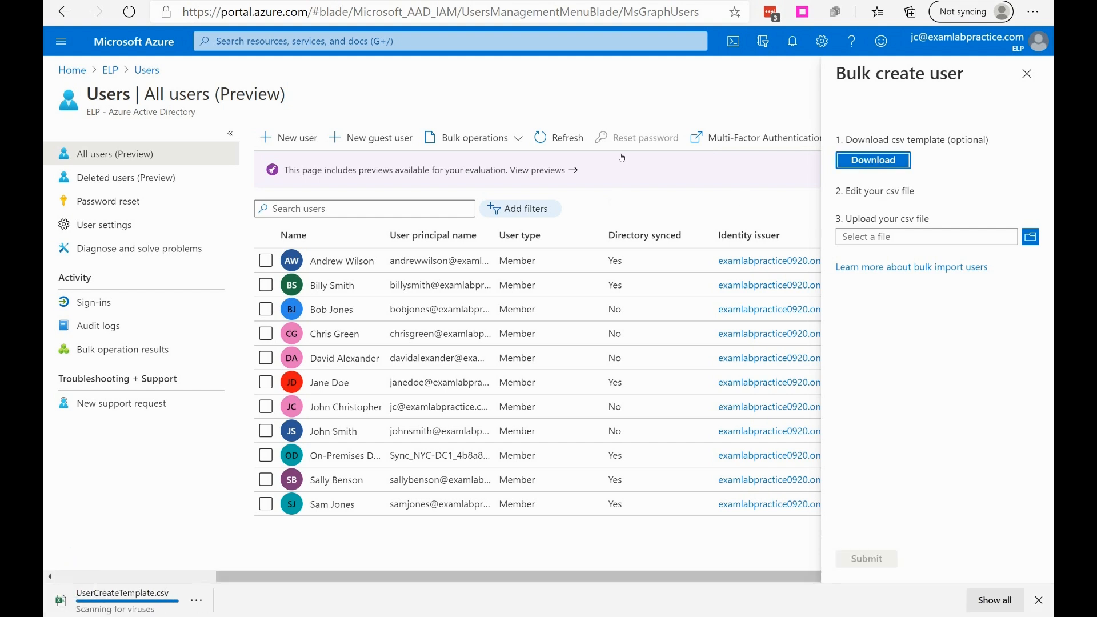
left_click(123, 600)
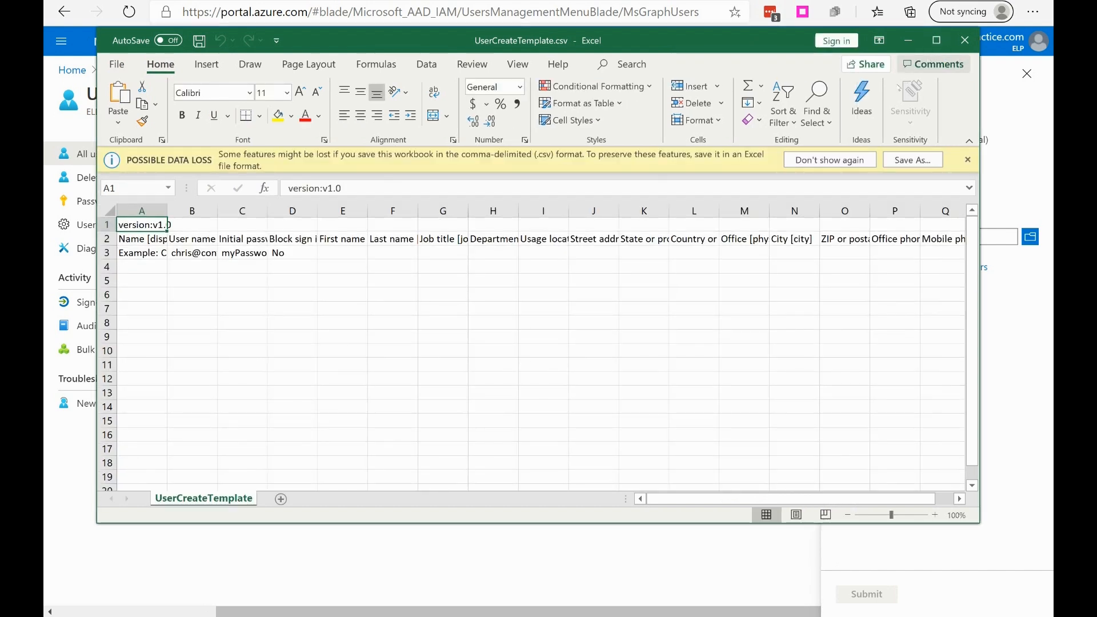
left_click(937, 40)
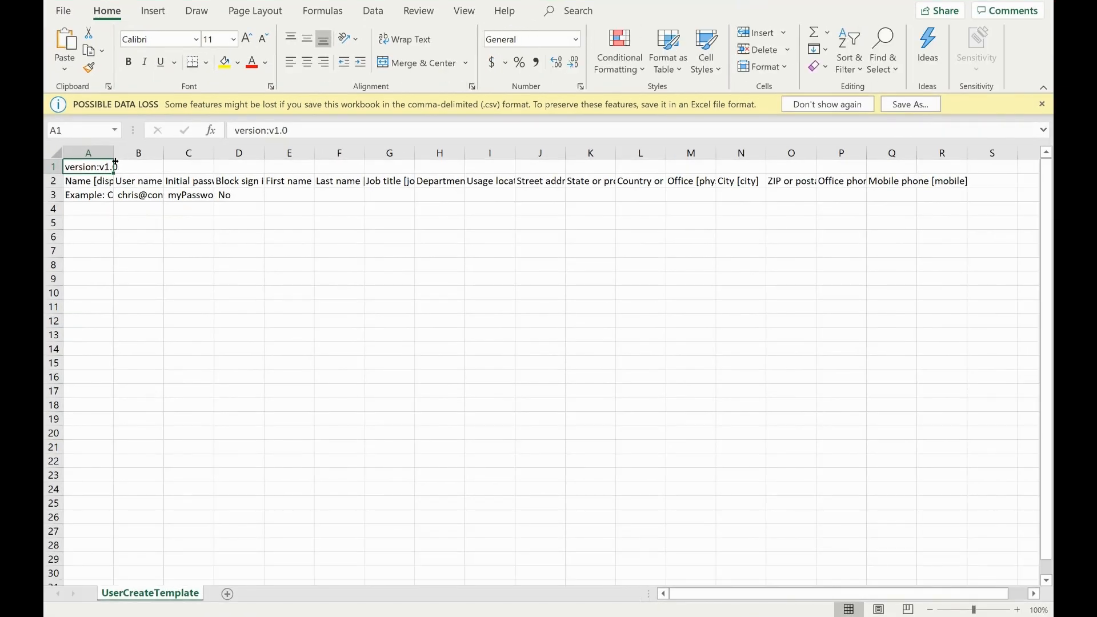
double_click(113, 153)
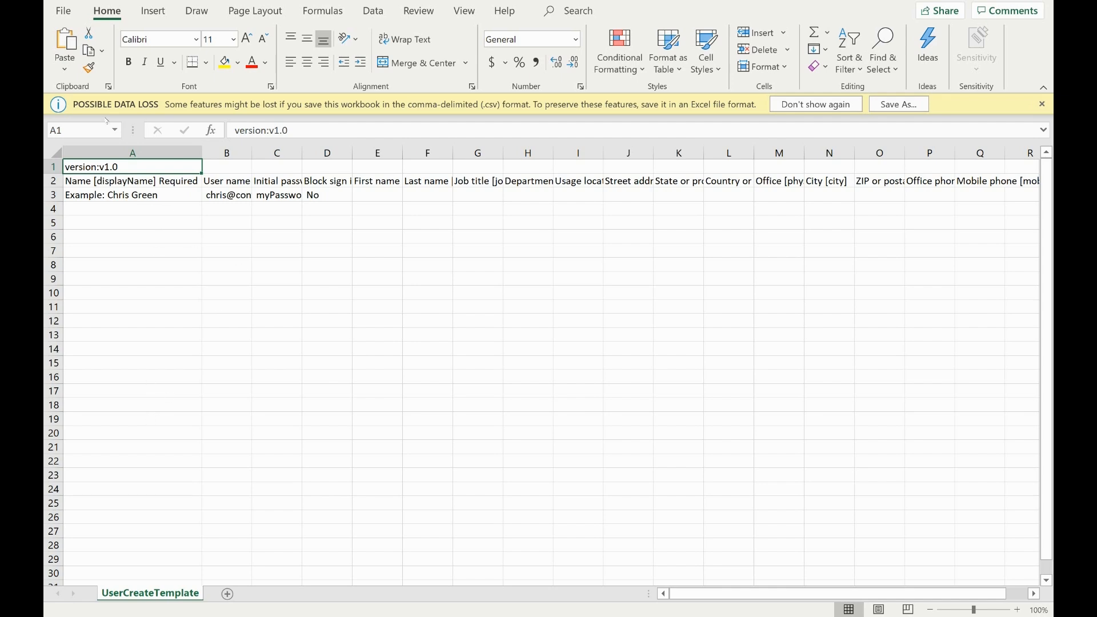
key("alt+Tab")
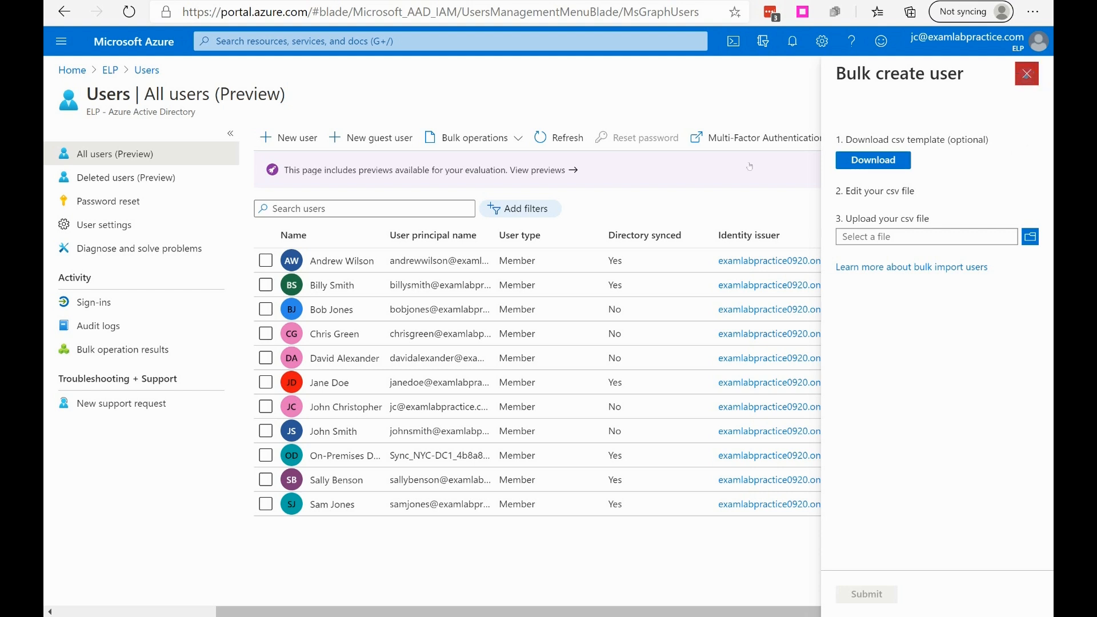
left_click(1027, 73)
Step: Download the bulk invite users CSV template, inspect it in Excel with the email address column fitted, and close the invite pane
left_click(511, 137)
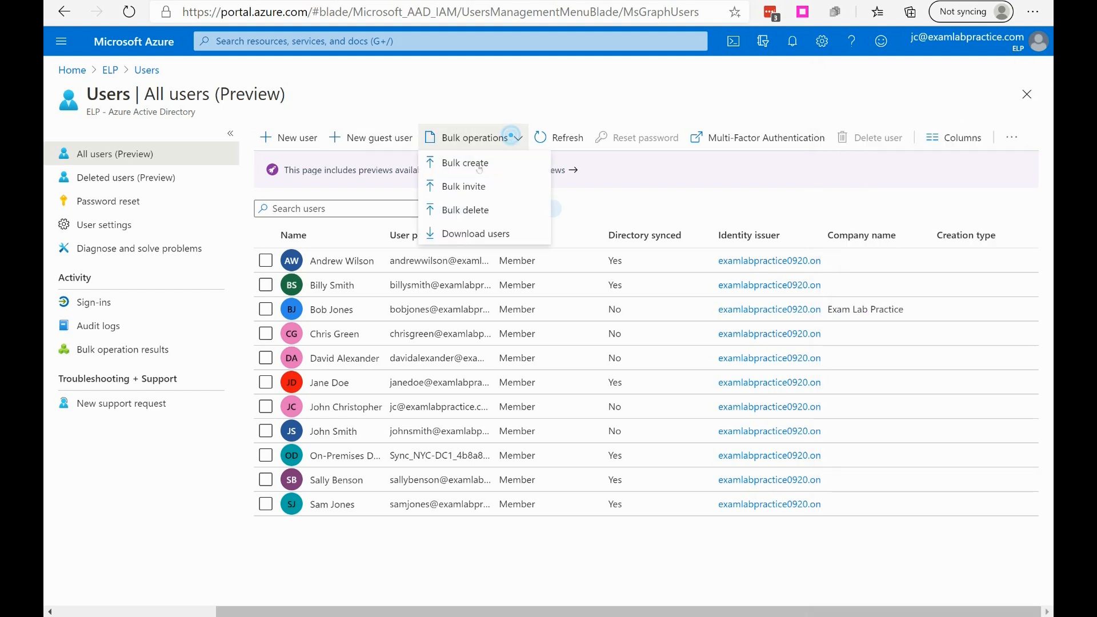
left_click(448, 186)
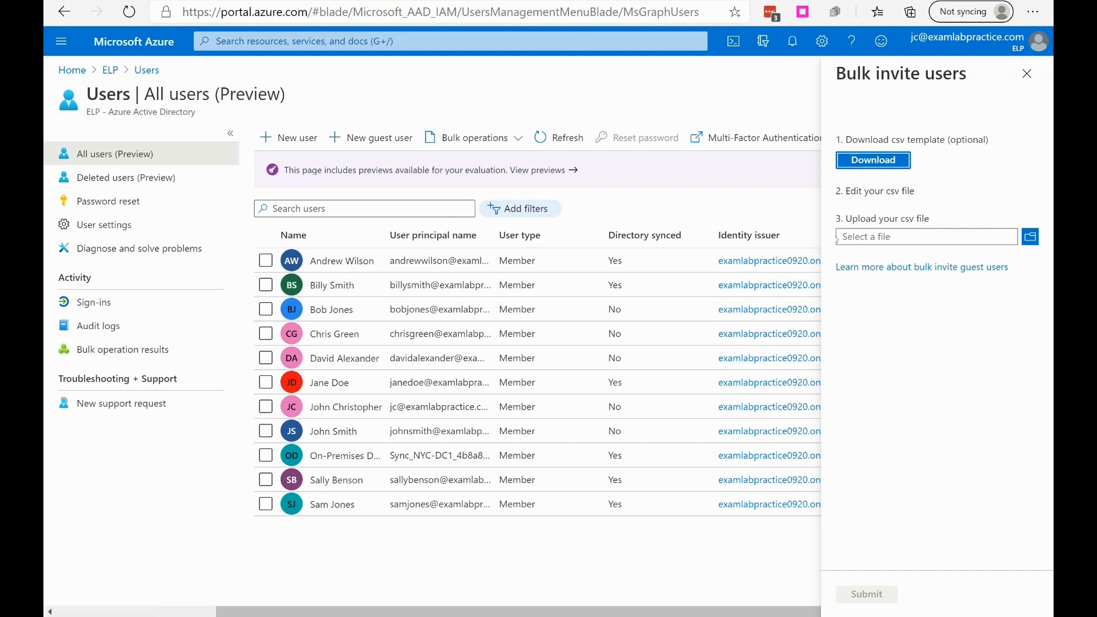
left_click(873, 161)
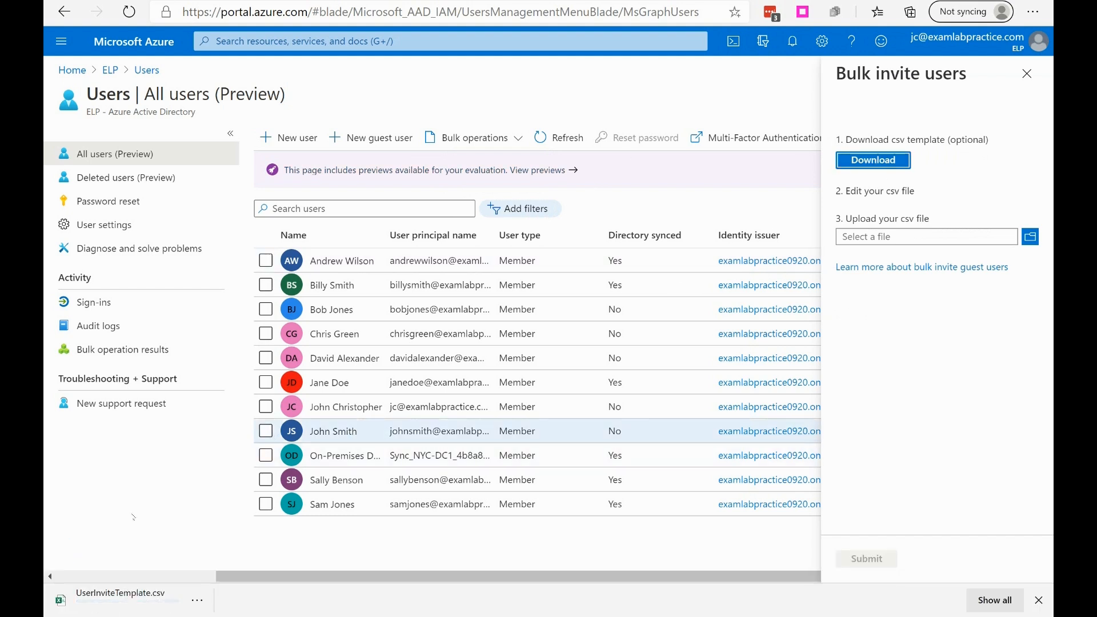
left_click(121, 598)
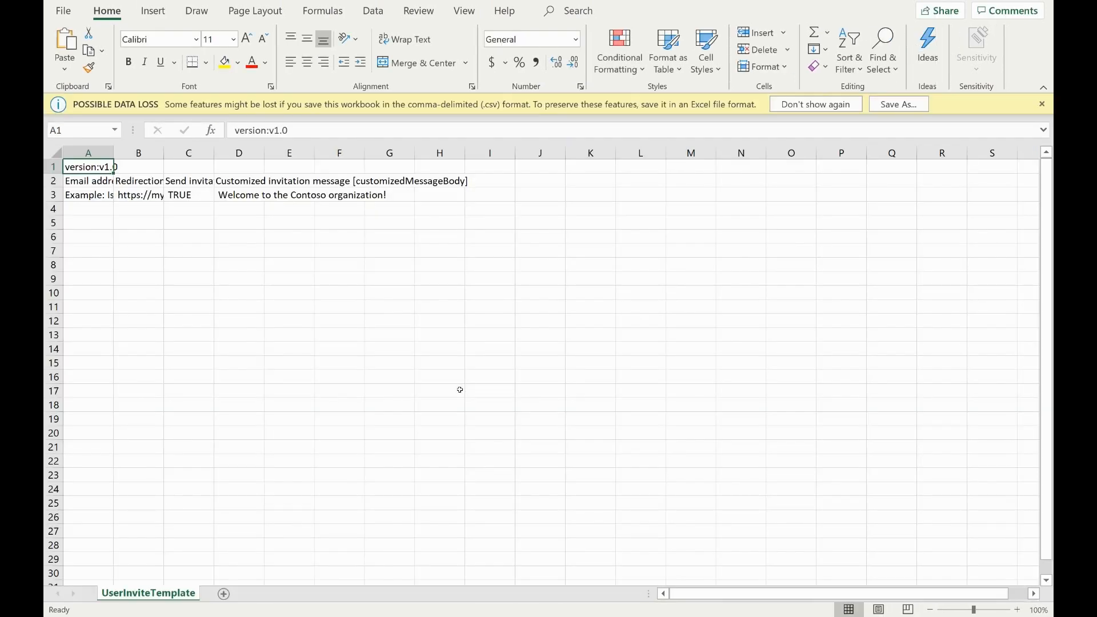
double_click(113, 152)
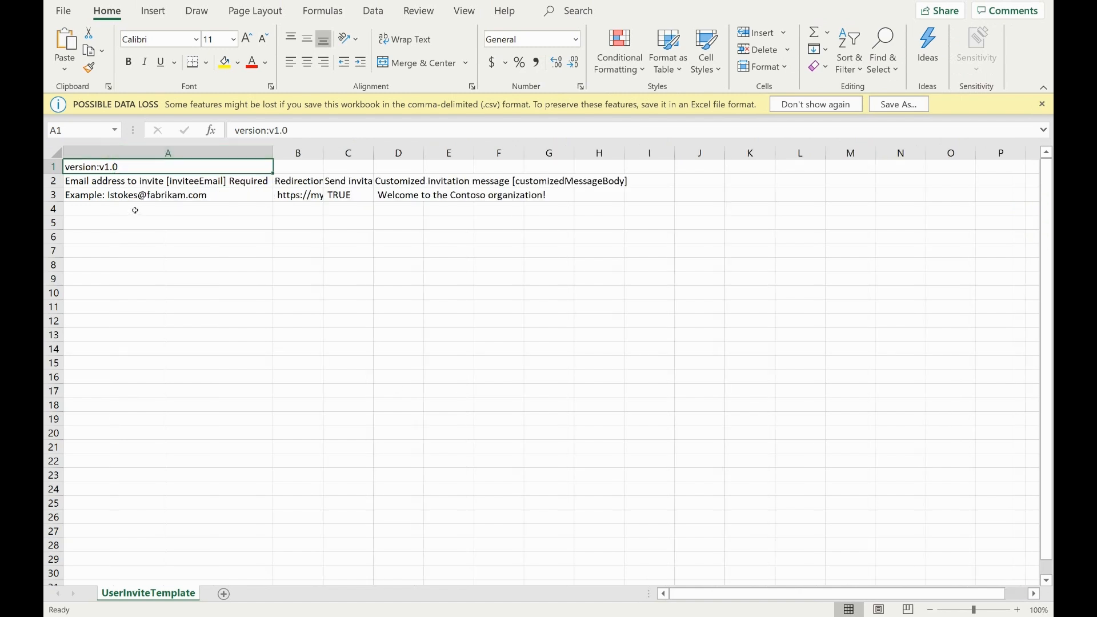
left_click(152, 197)
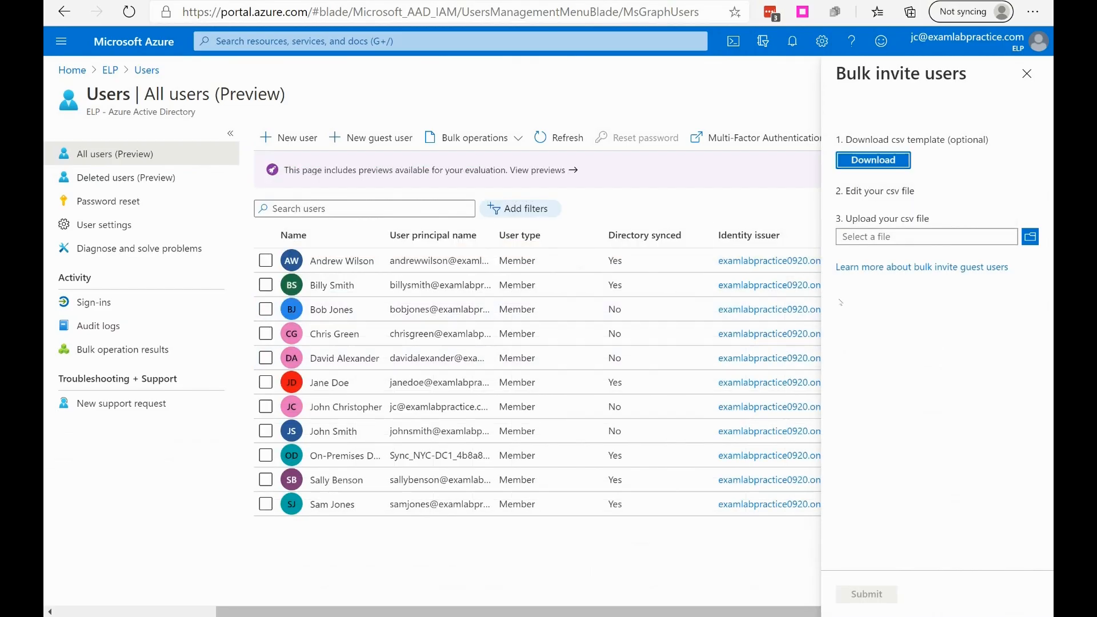
left_click(1027, 73)
Step: Download the CSV template for bulk deleting users, return from Excel to the Azure portal and close the bulk delete pane
left_click(474, 138)
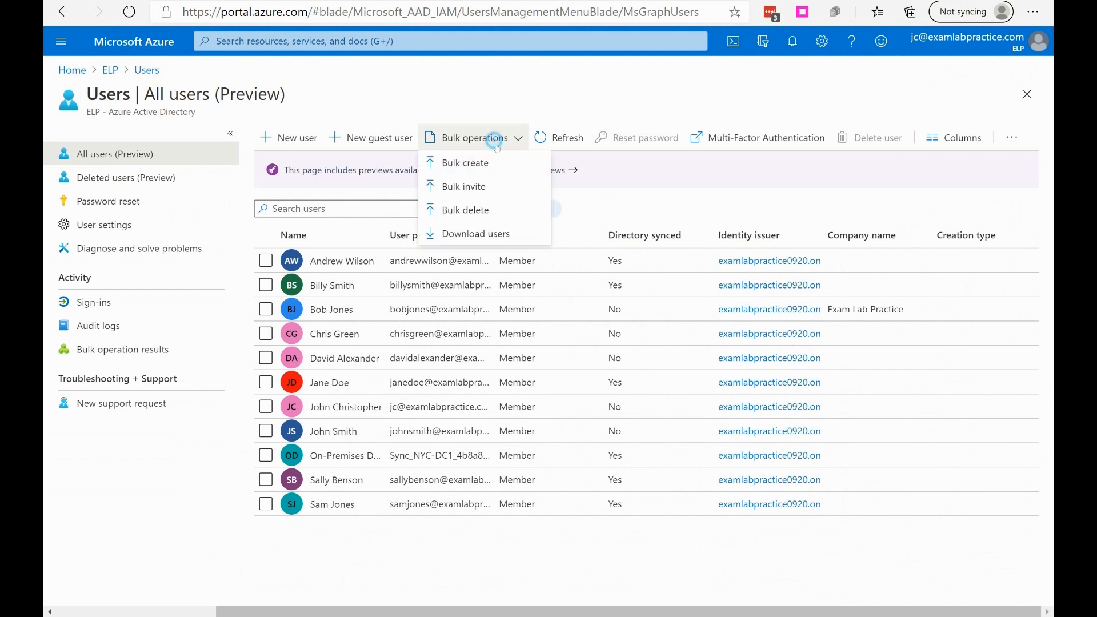
left_click(484, 210)
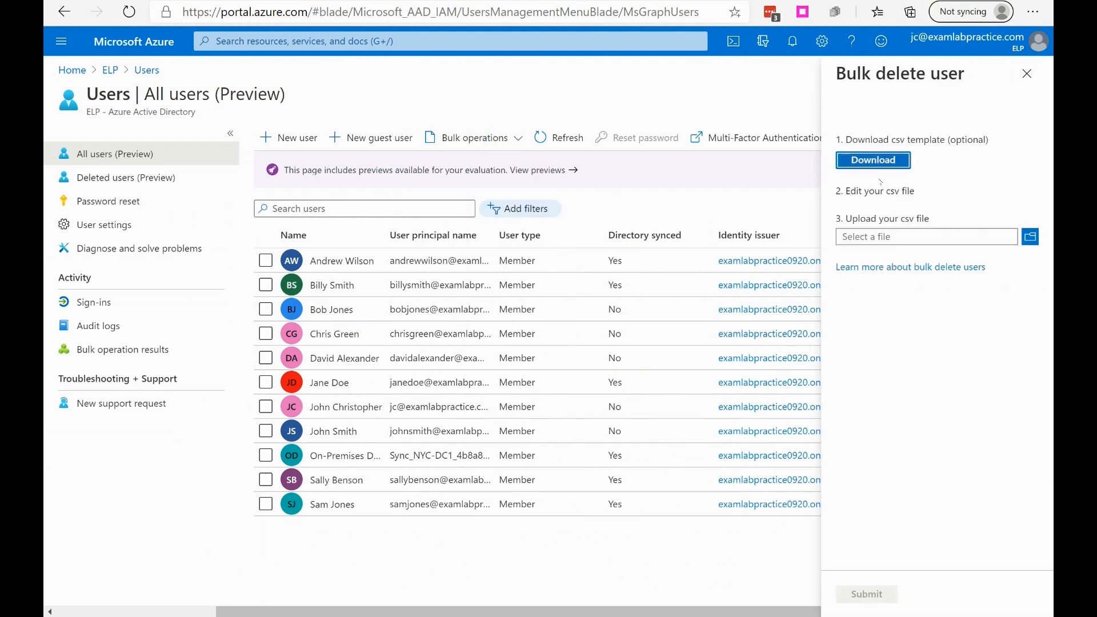
left_click(875, 160)
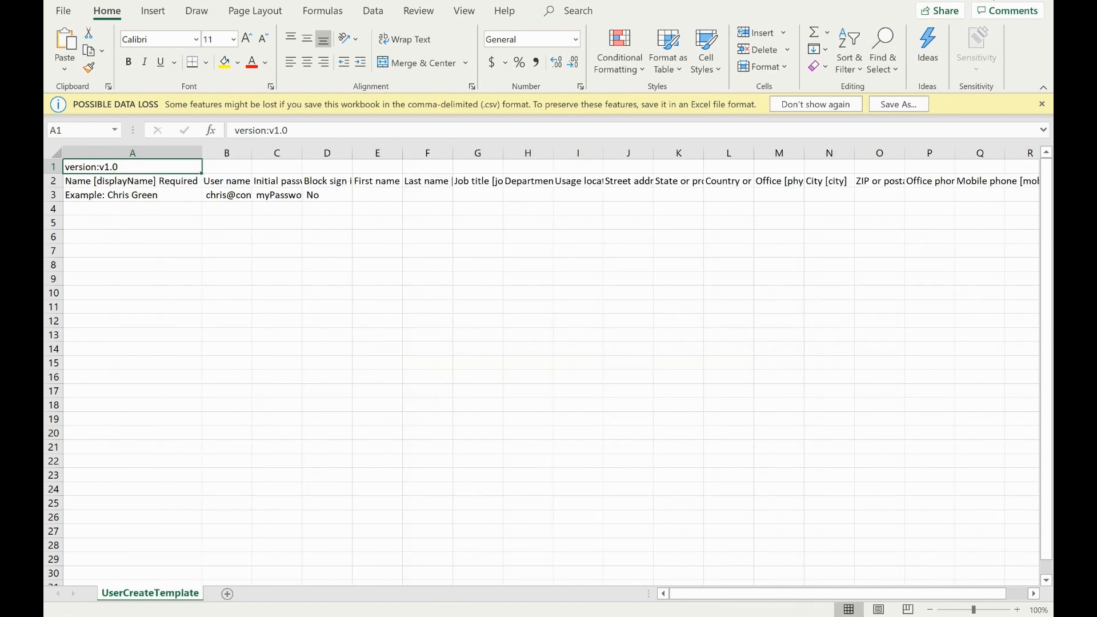
left_click(750, 616)
left_click(874, 554)
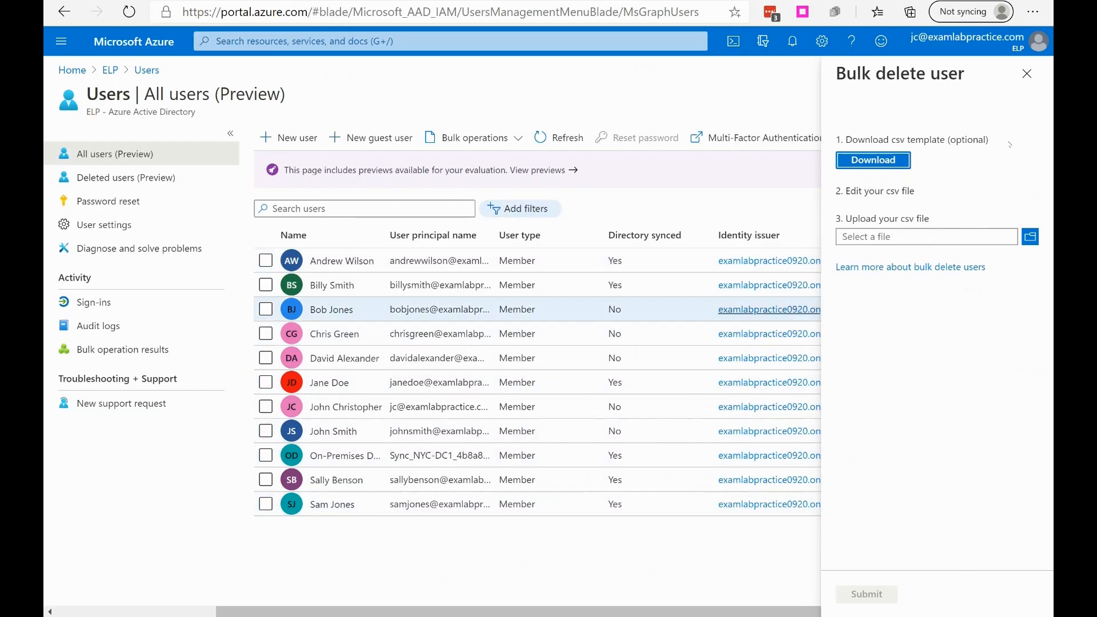
left_click(1027, 73)
Step: Export the Azure AD users under the file name exportUser_2020-9-18 and download the resulting CSV file
left_click(517, 147)
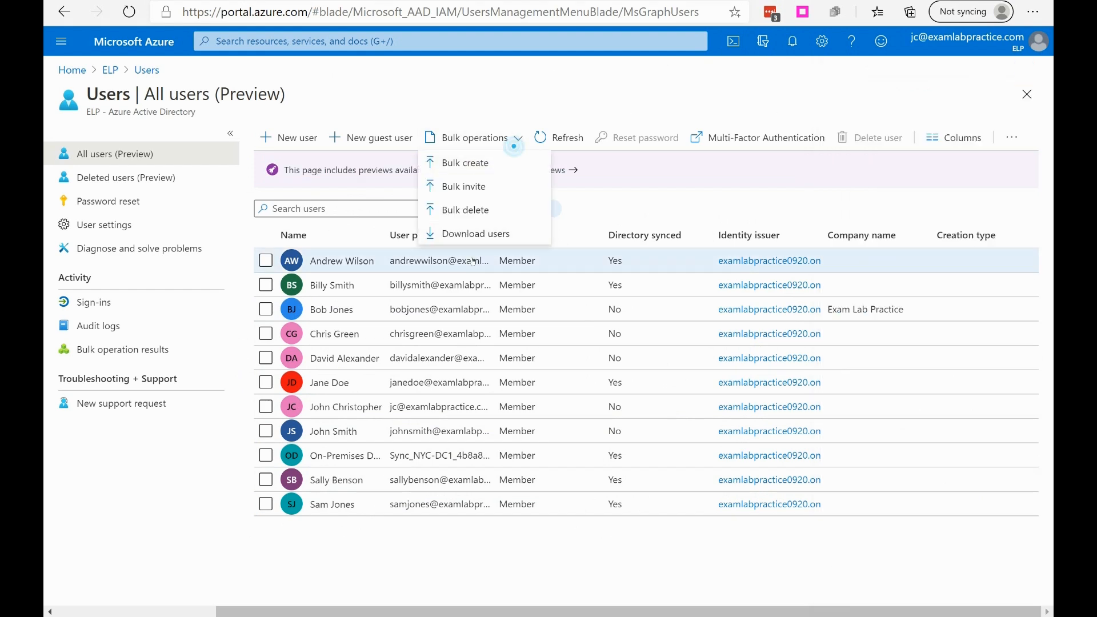
left_click(486, 239)
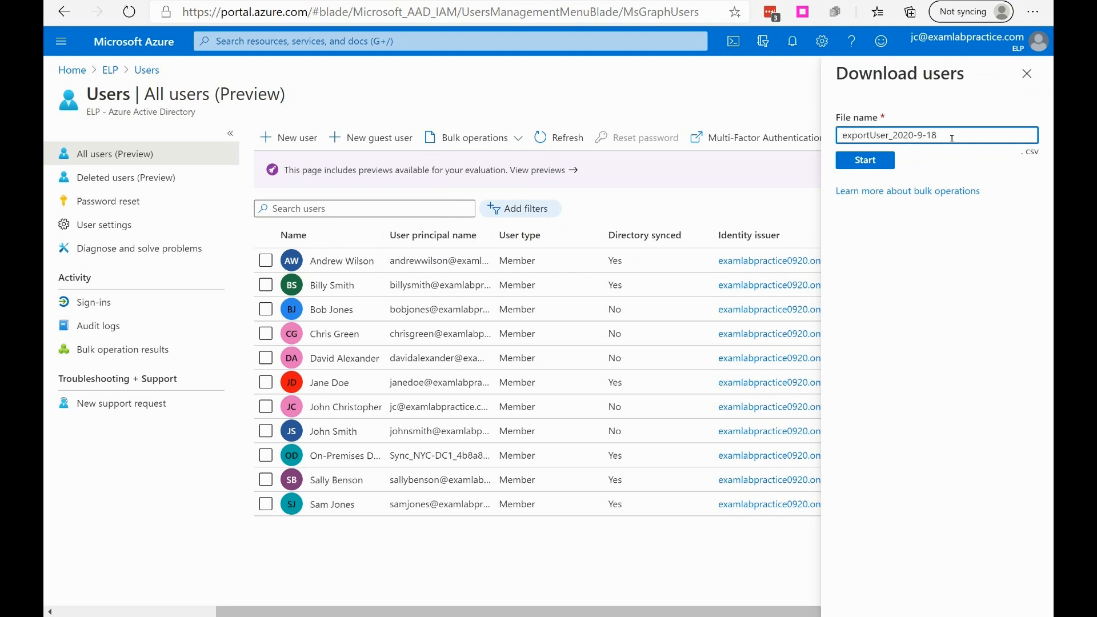
triple_click(952, 138)
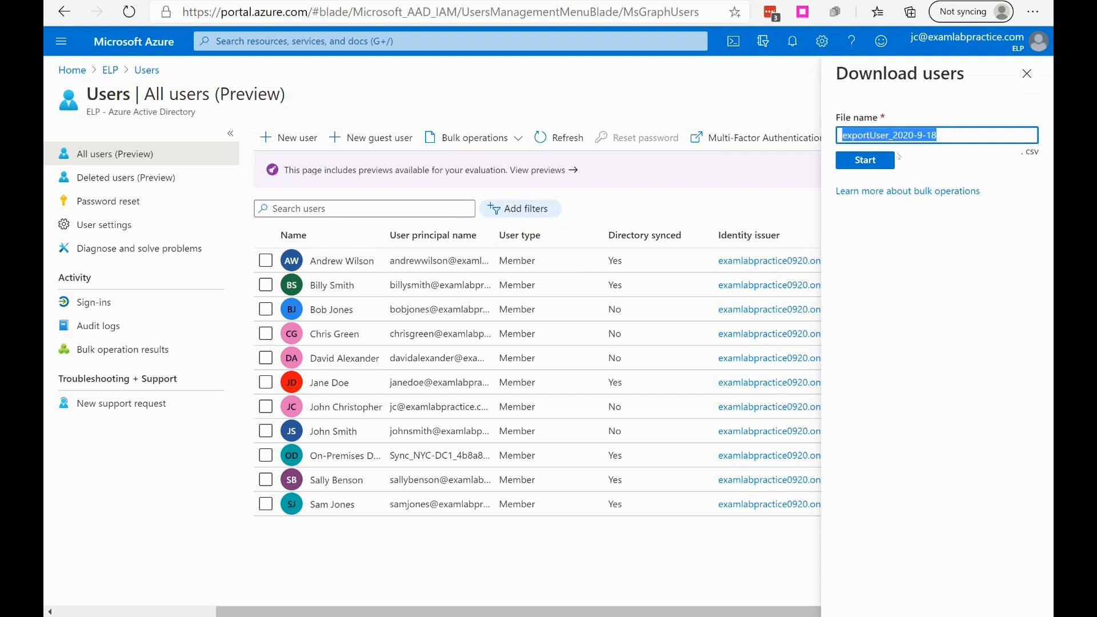
left_click(871, 162)
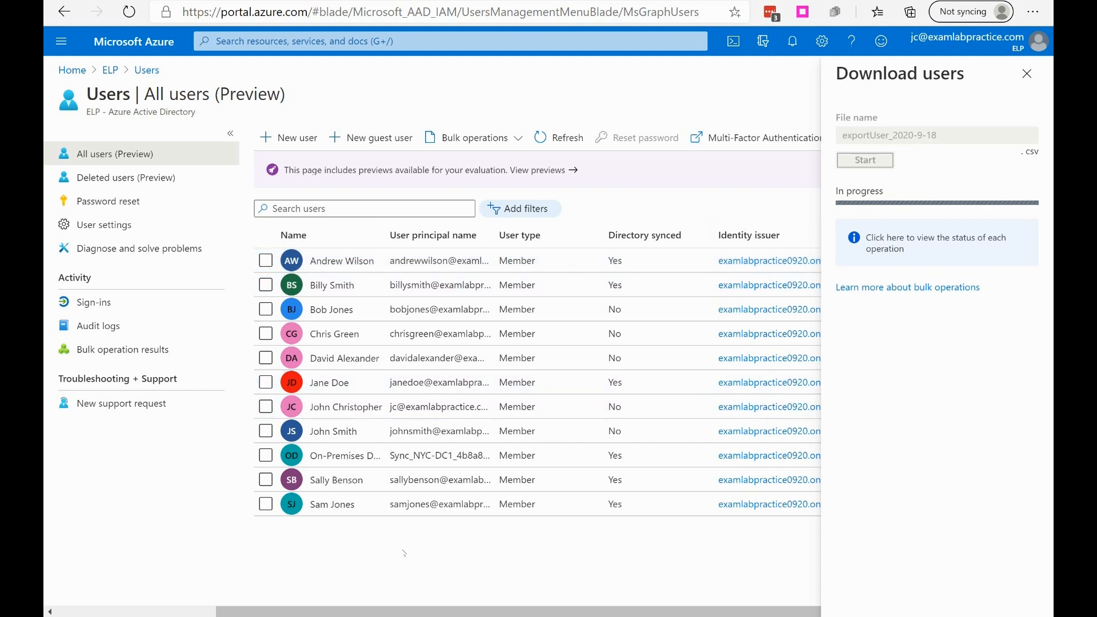
left_click(1027, 73)
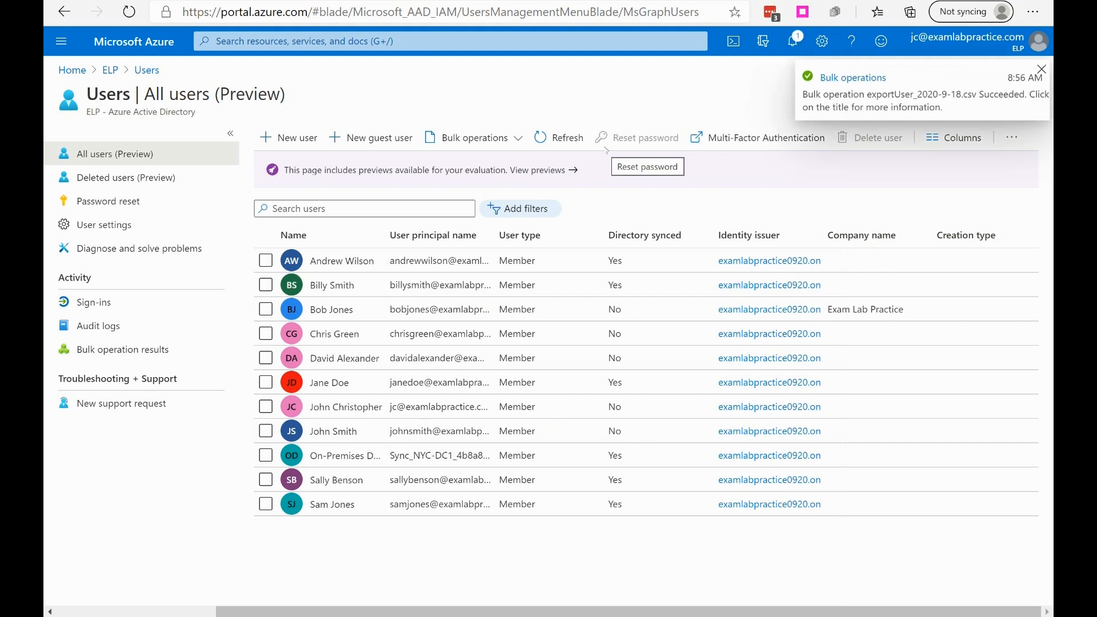
left_click(853, 78)
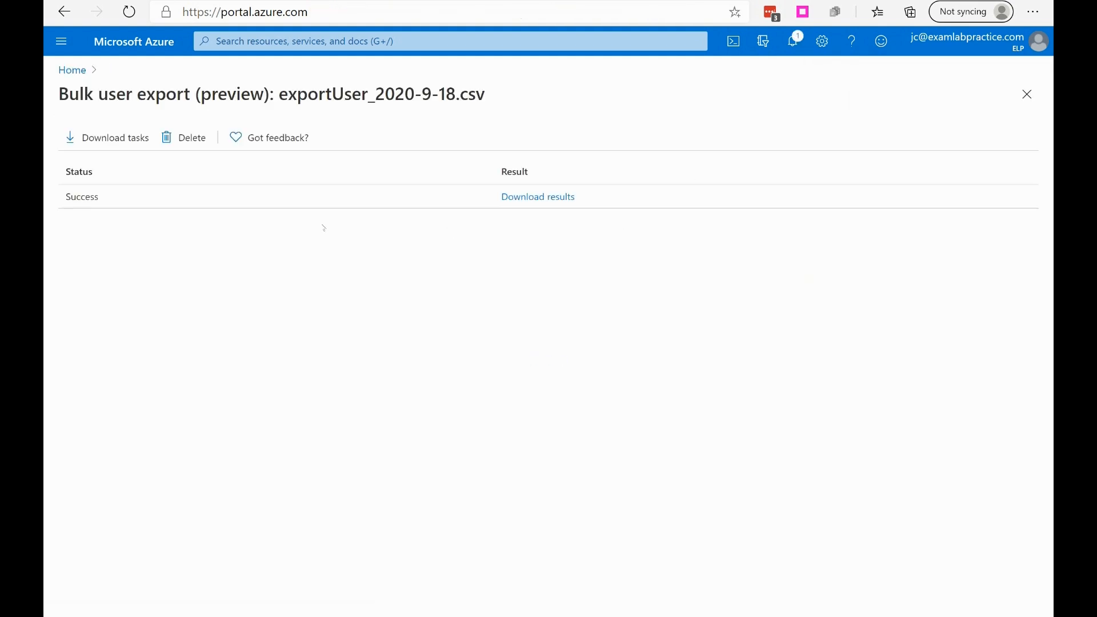
left_click(517, 196)
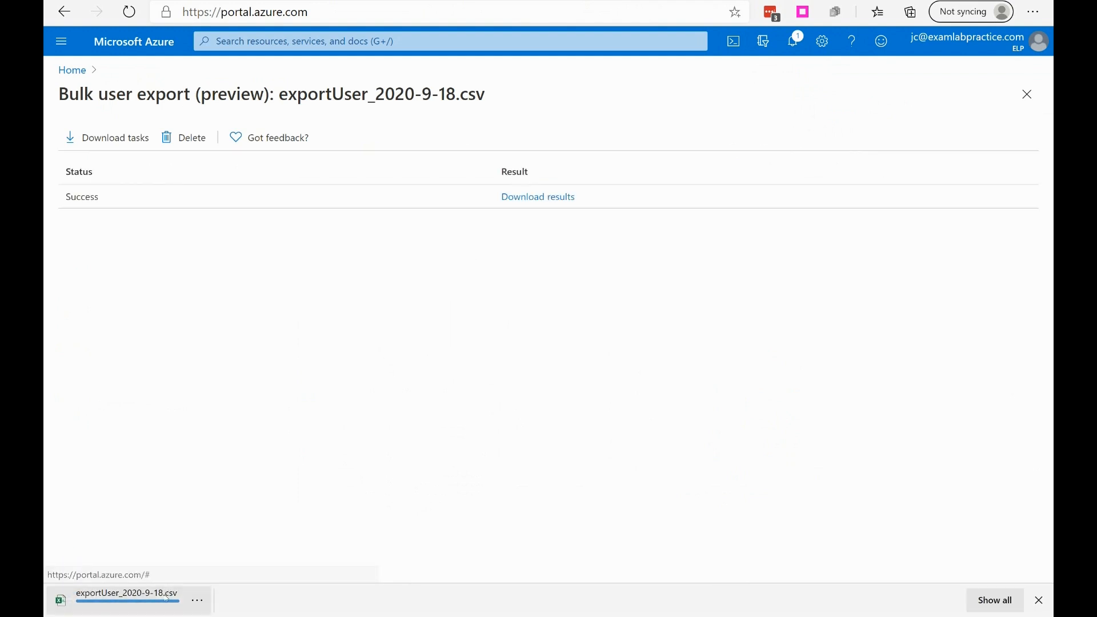